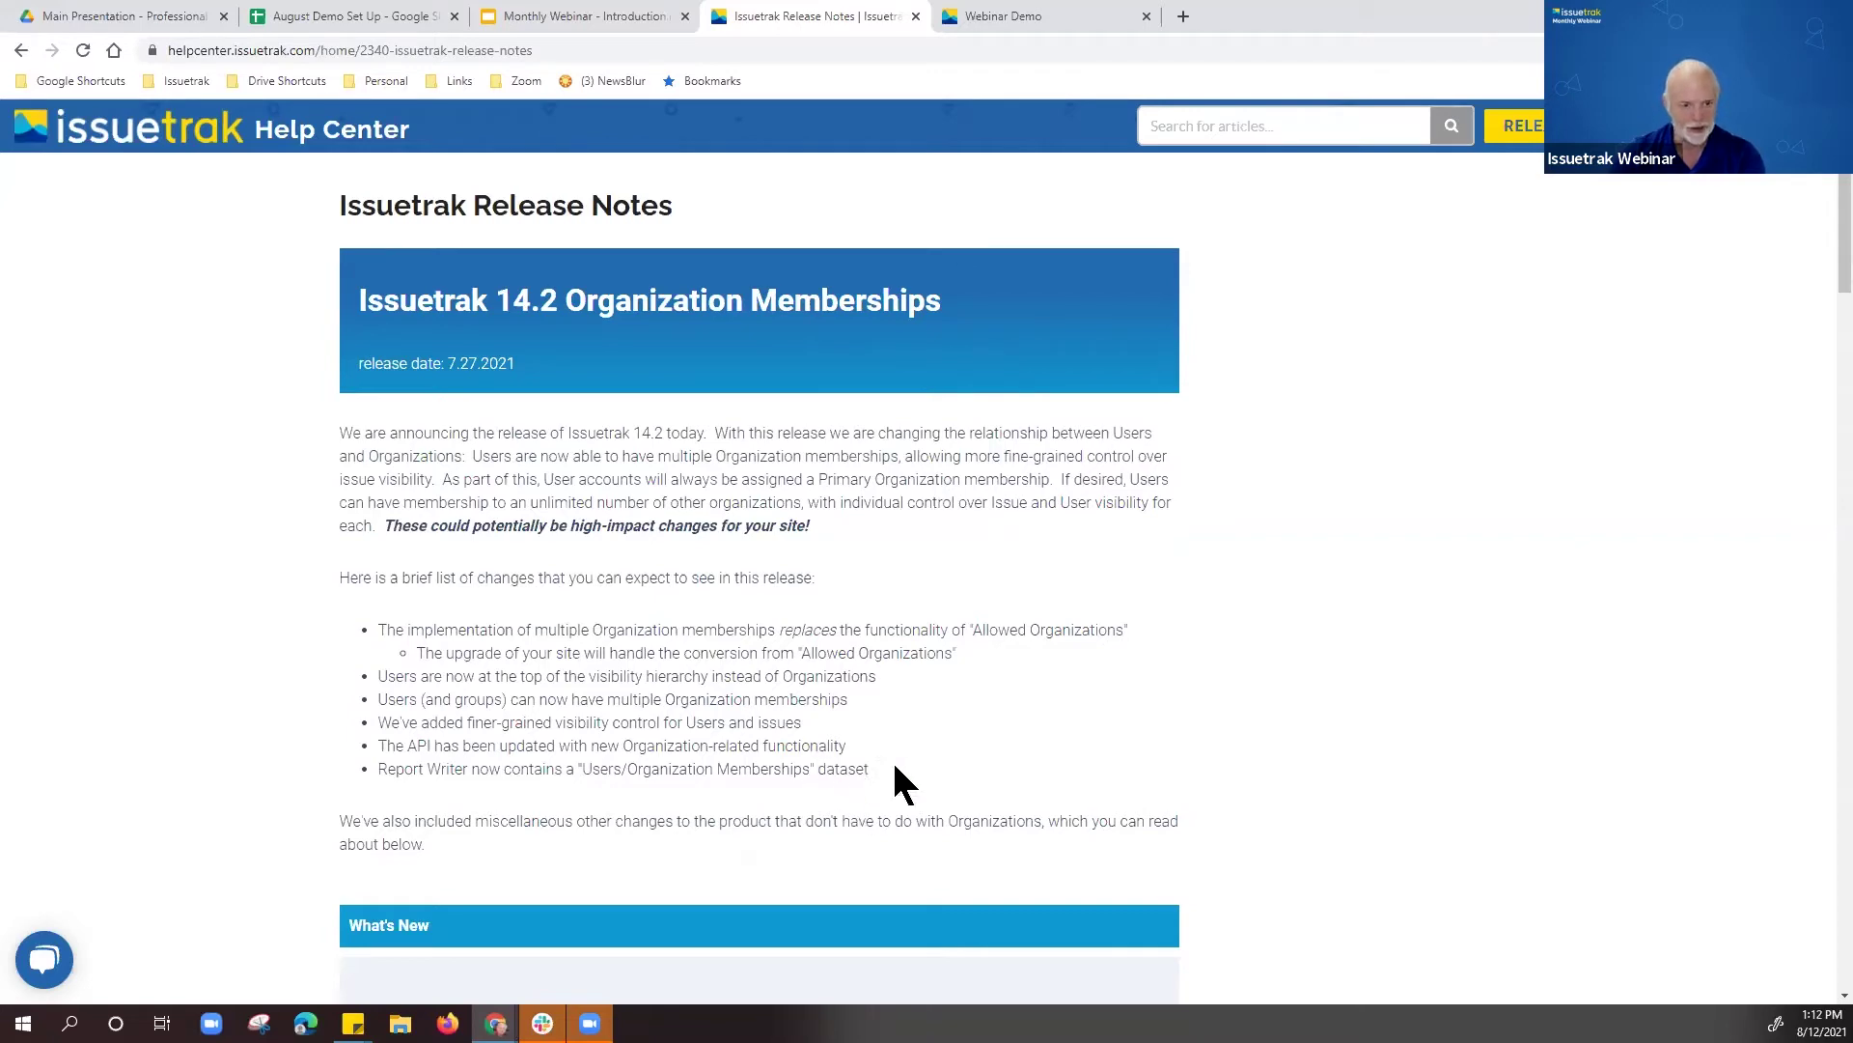
Step: Switch from the release notes to the Webinar Demo site and open the form for adding a user
scroll(1004, 743, down, 1)
scroll(778, 302, up, 3)
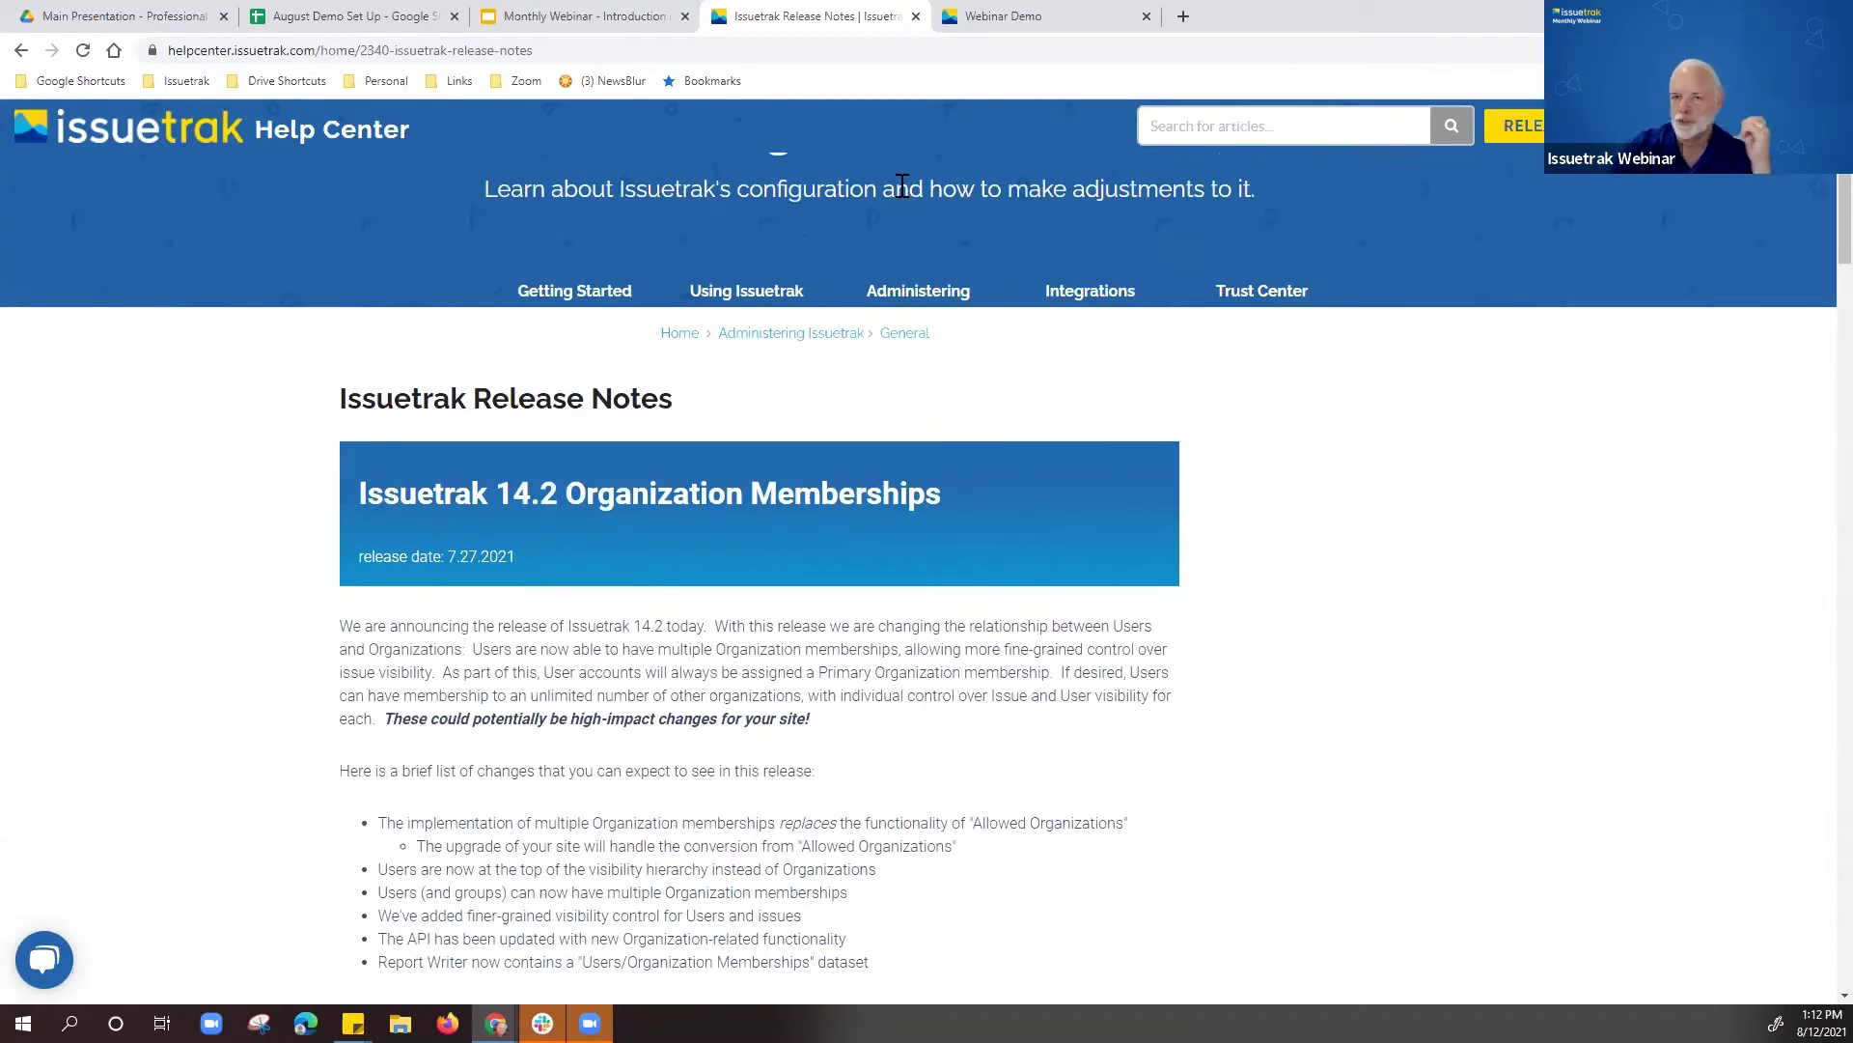
click(1030, 20)
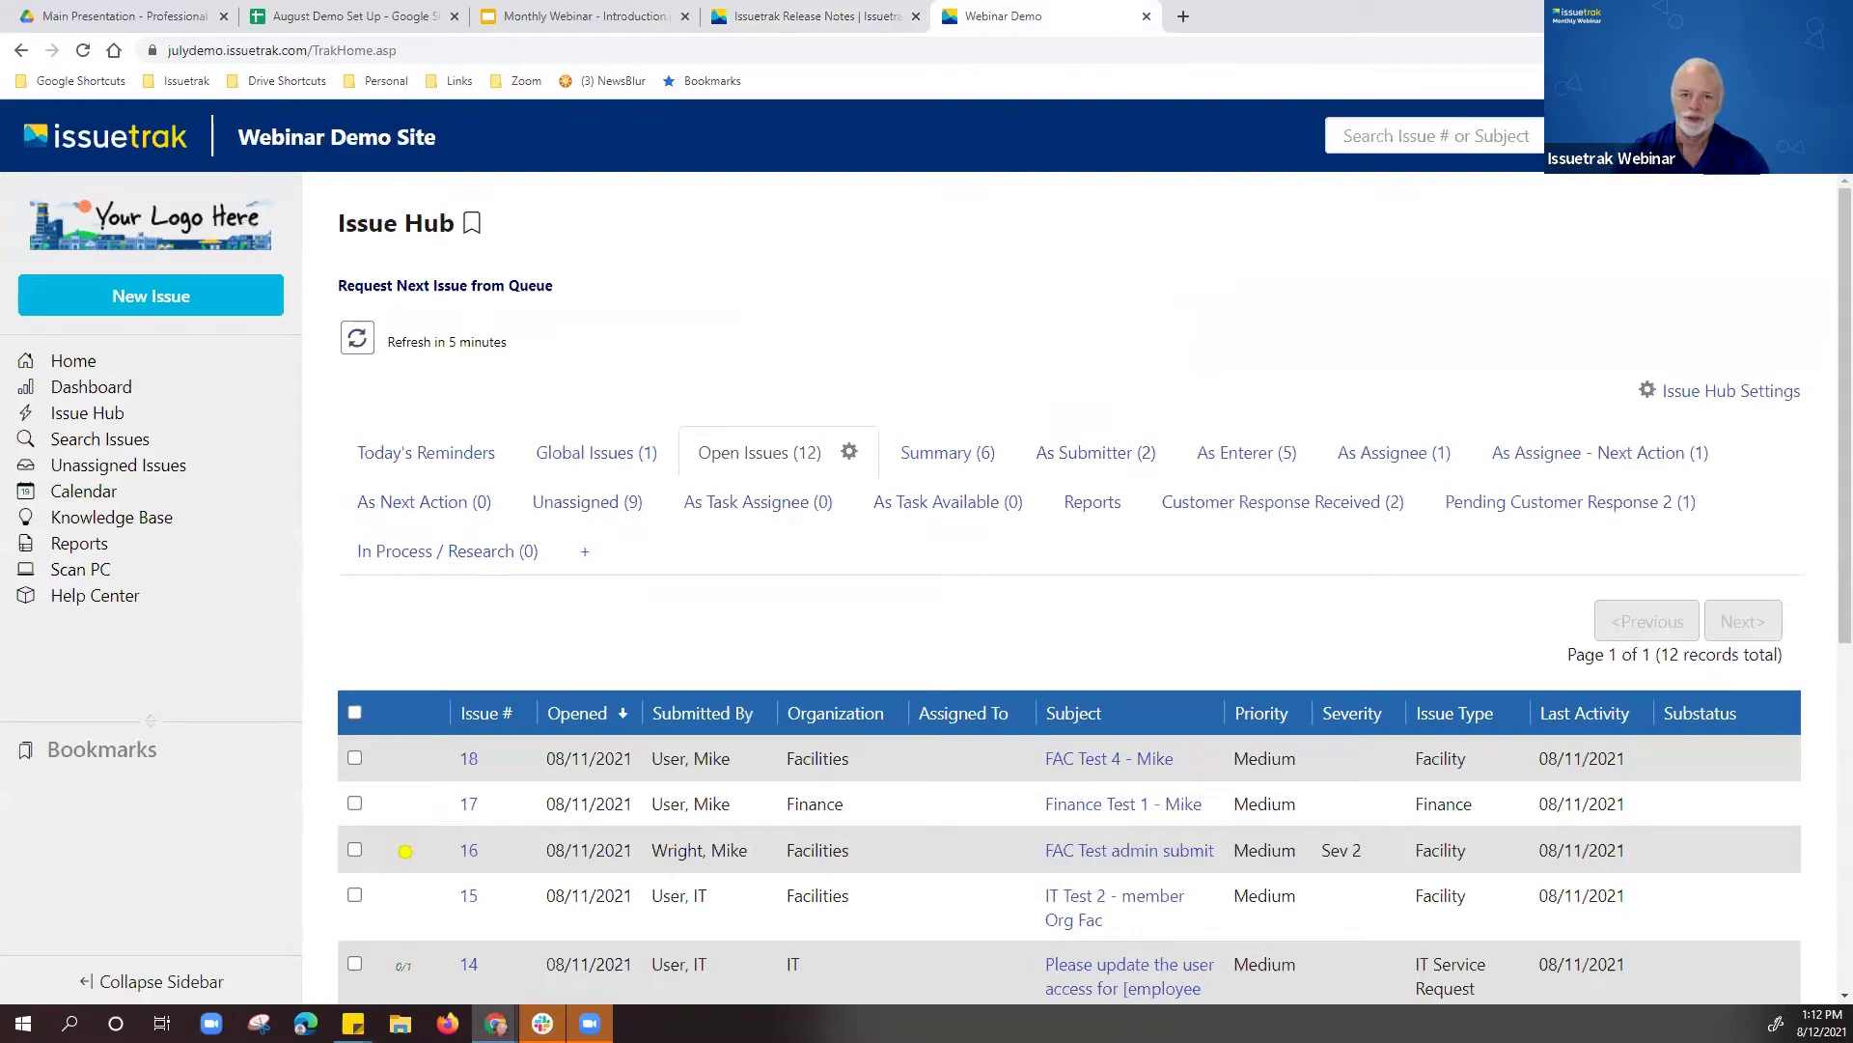
click(1593, 136)
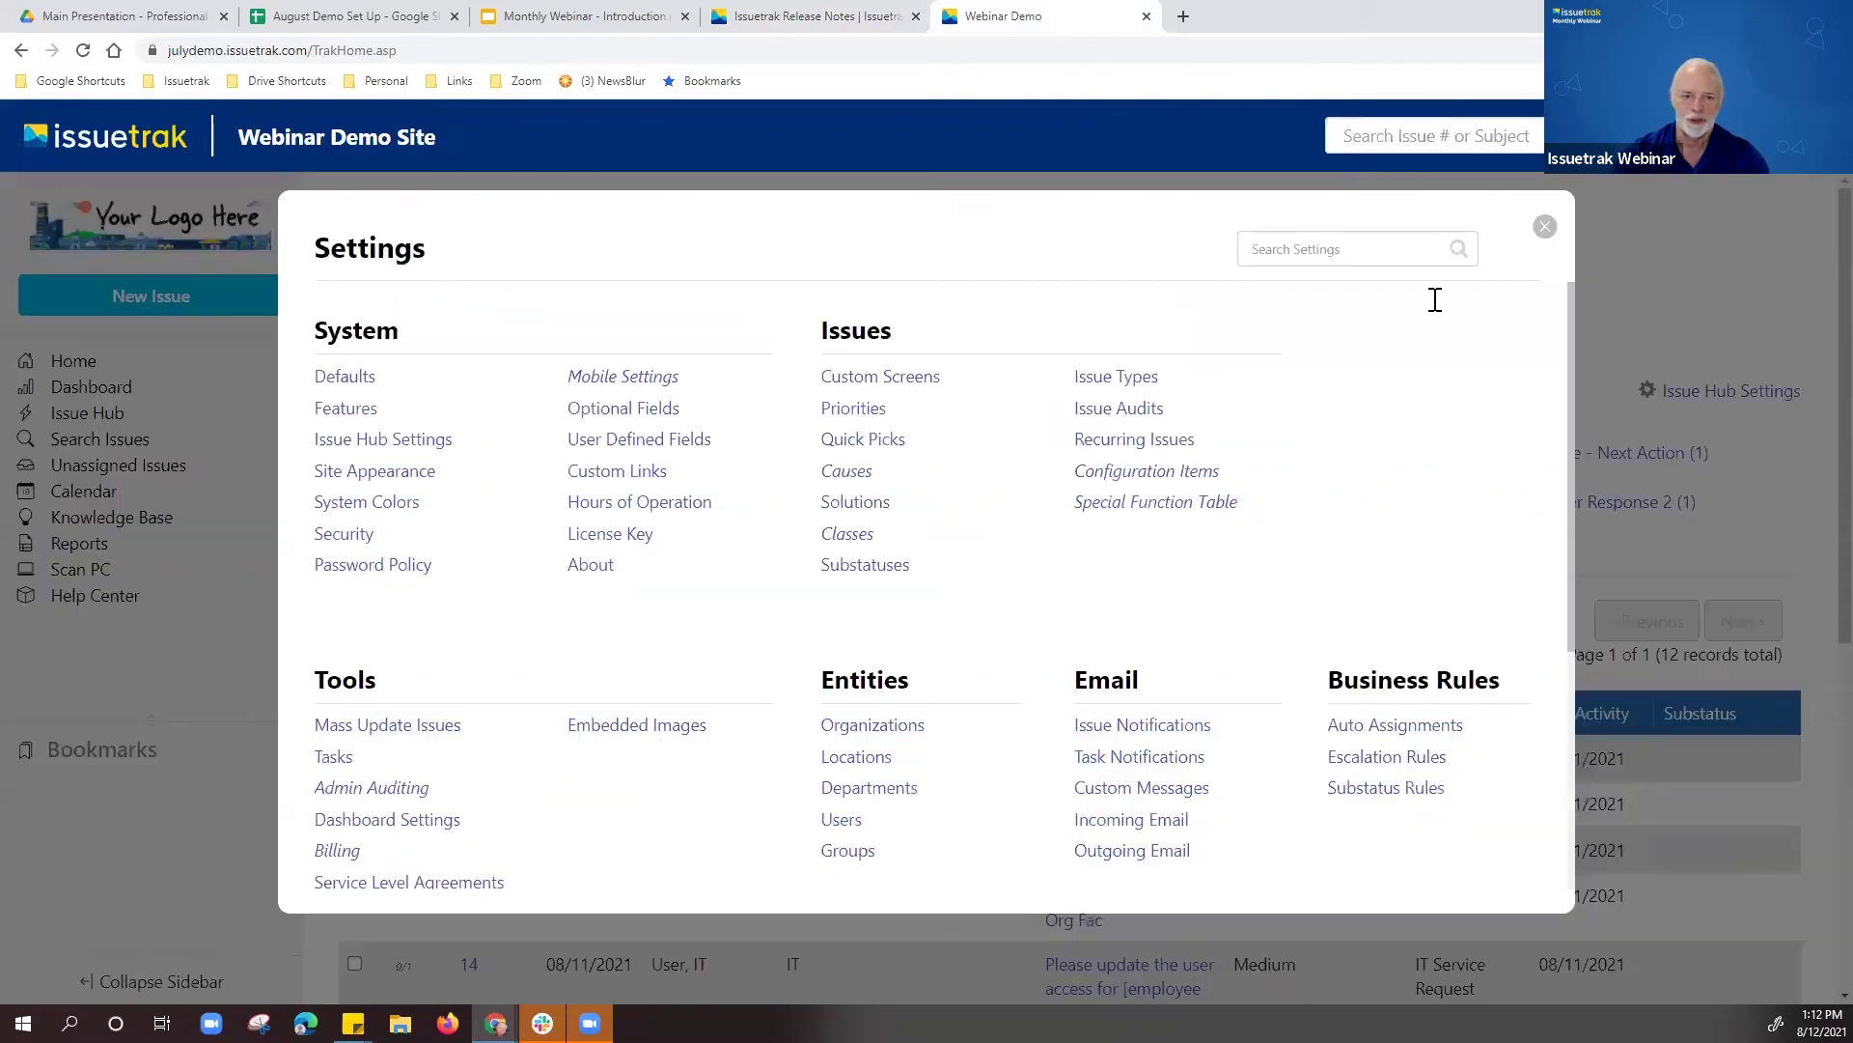
click(840, 822)
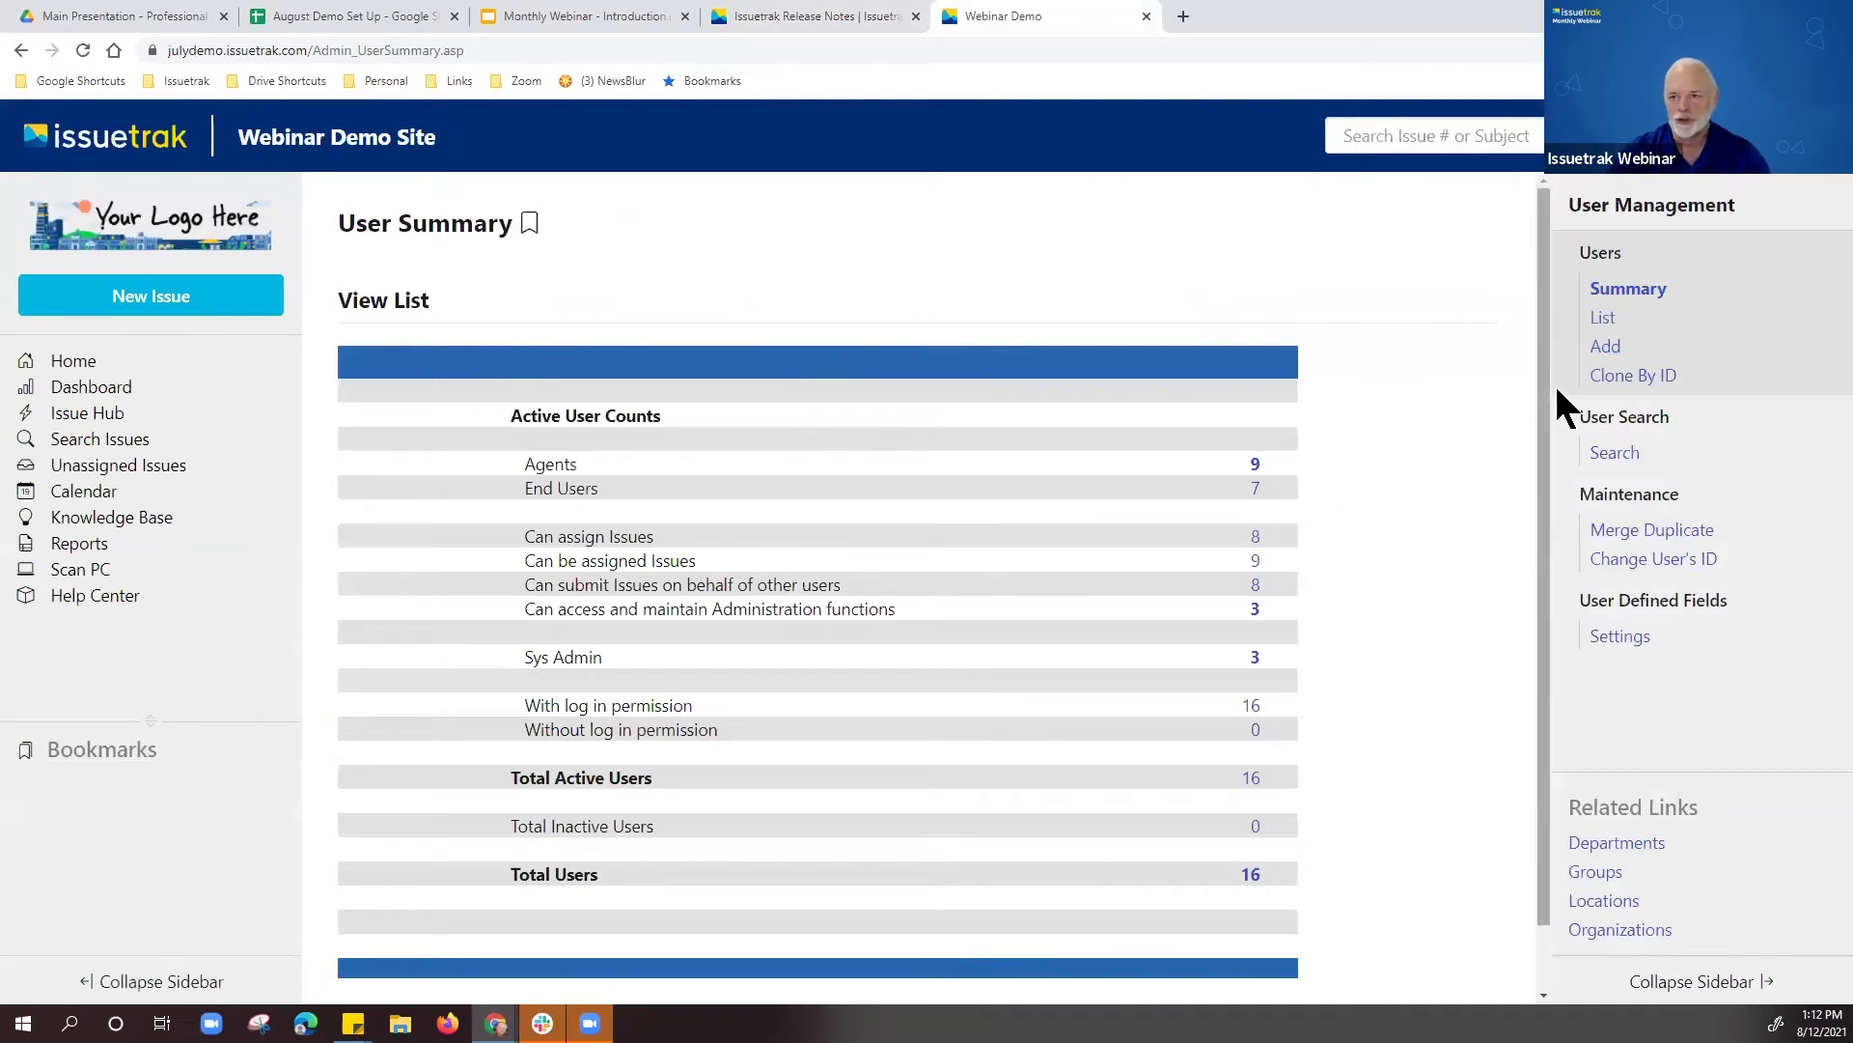
click(1595, 349)
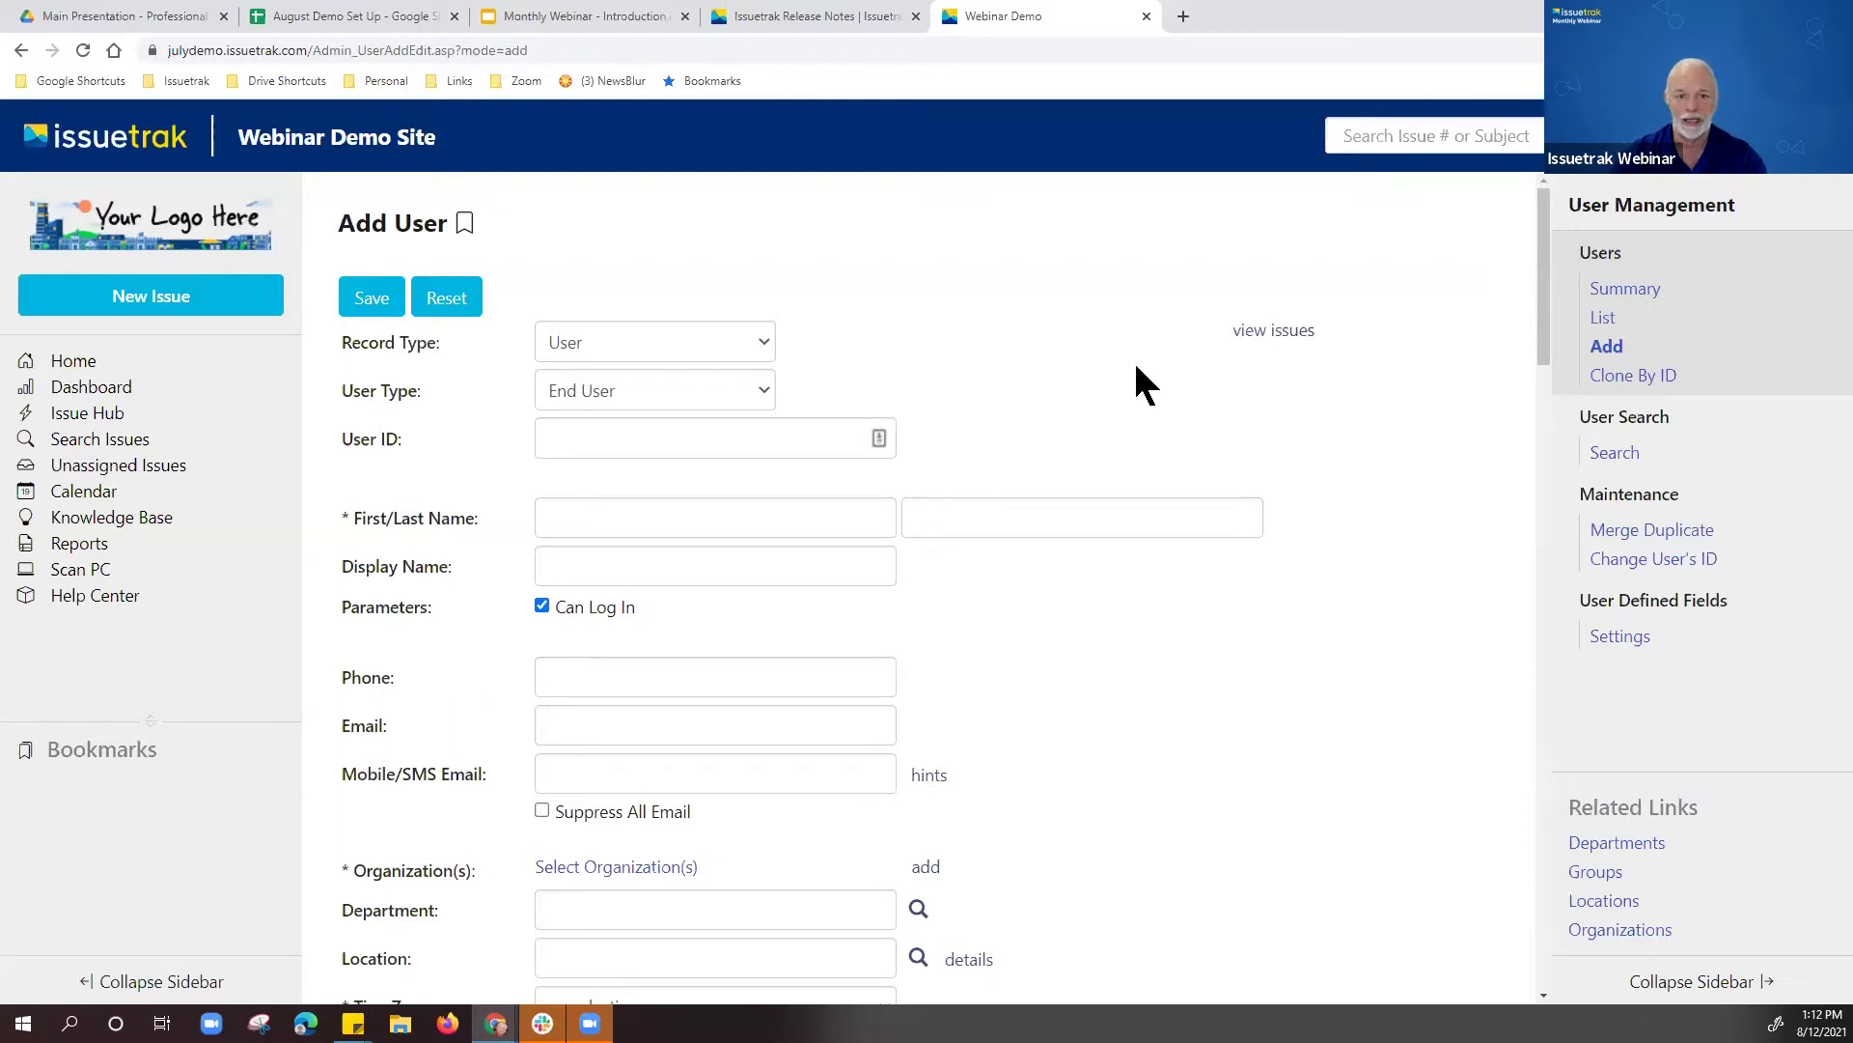
Step: Open the new user's organization selection and add all available organizations as memberships
scroll(1101, 467, down, 4)
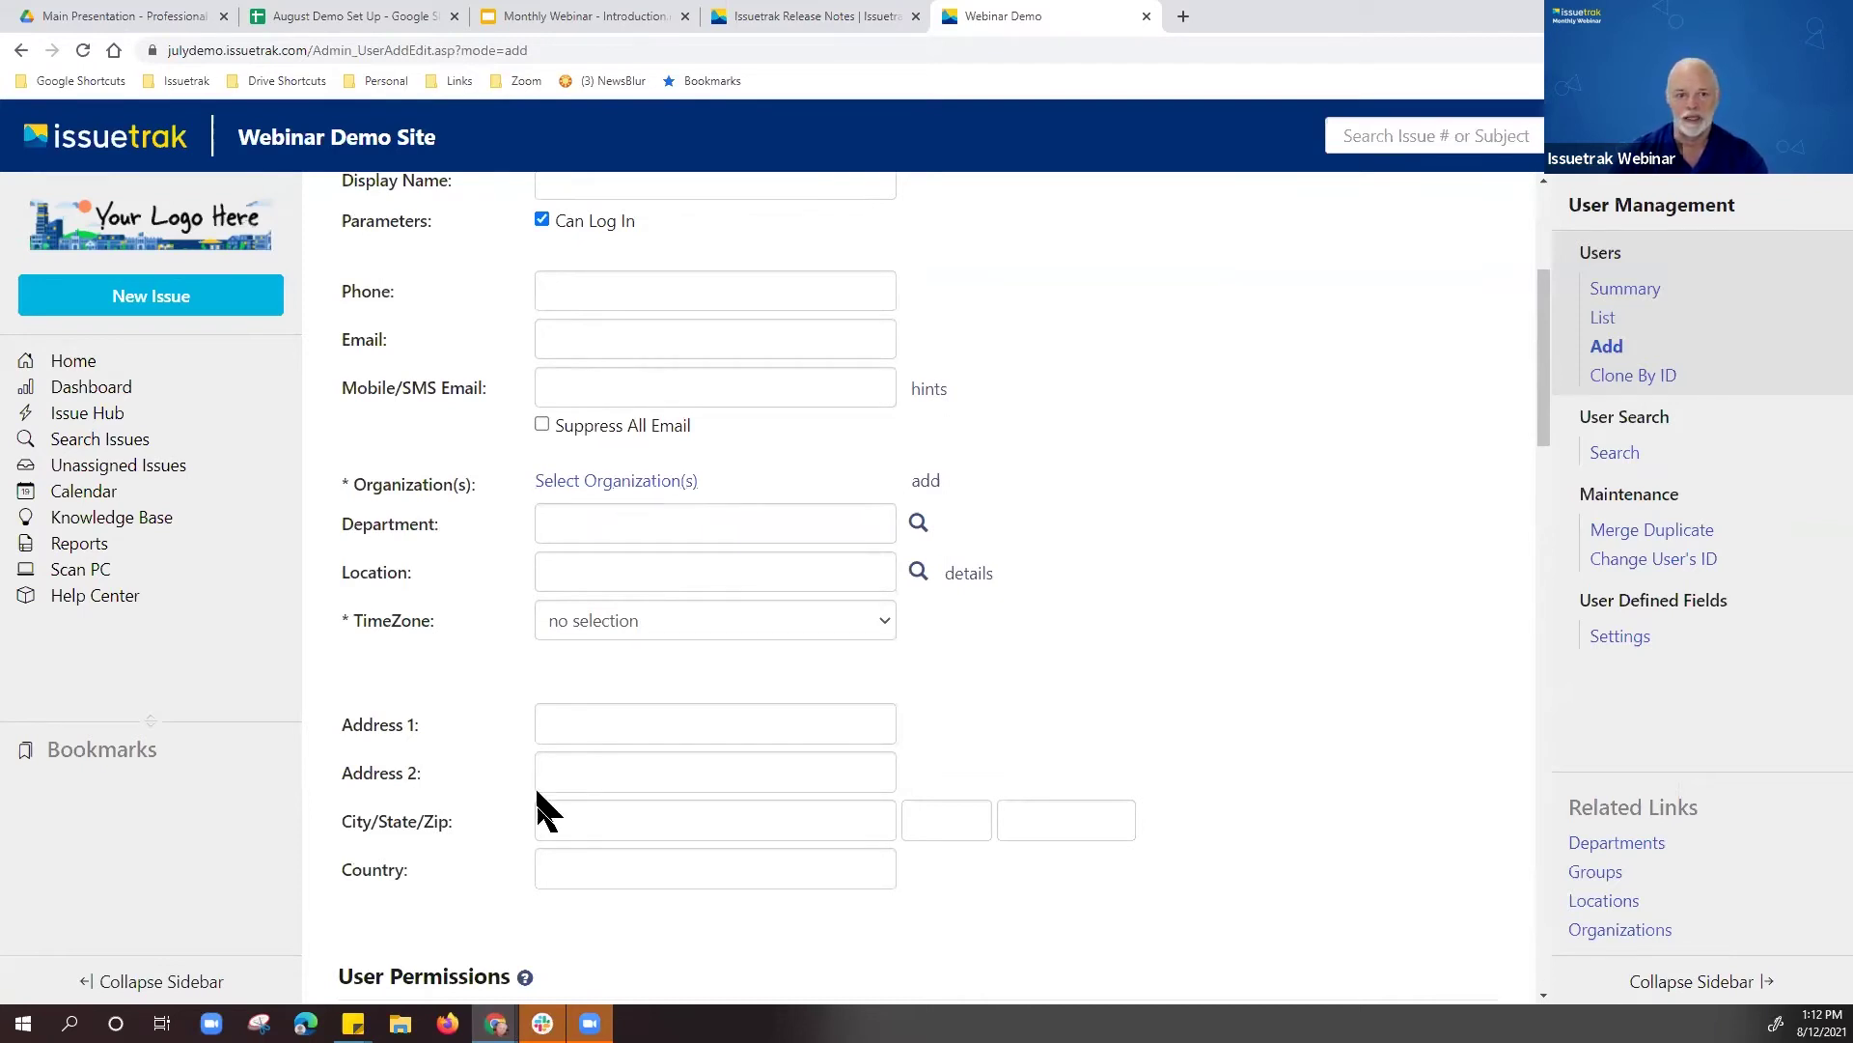
click(614, 483)
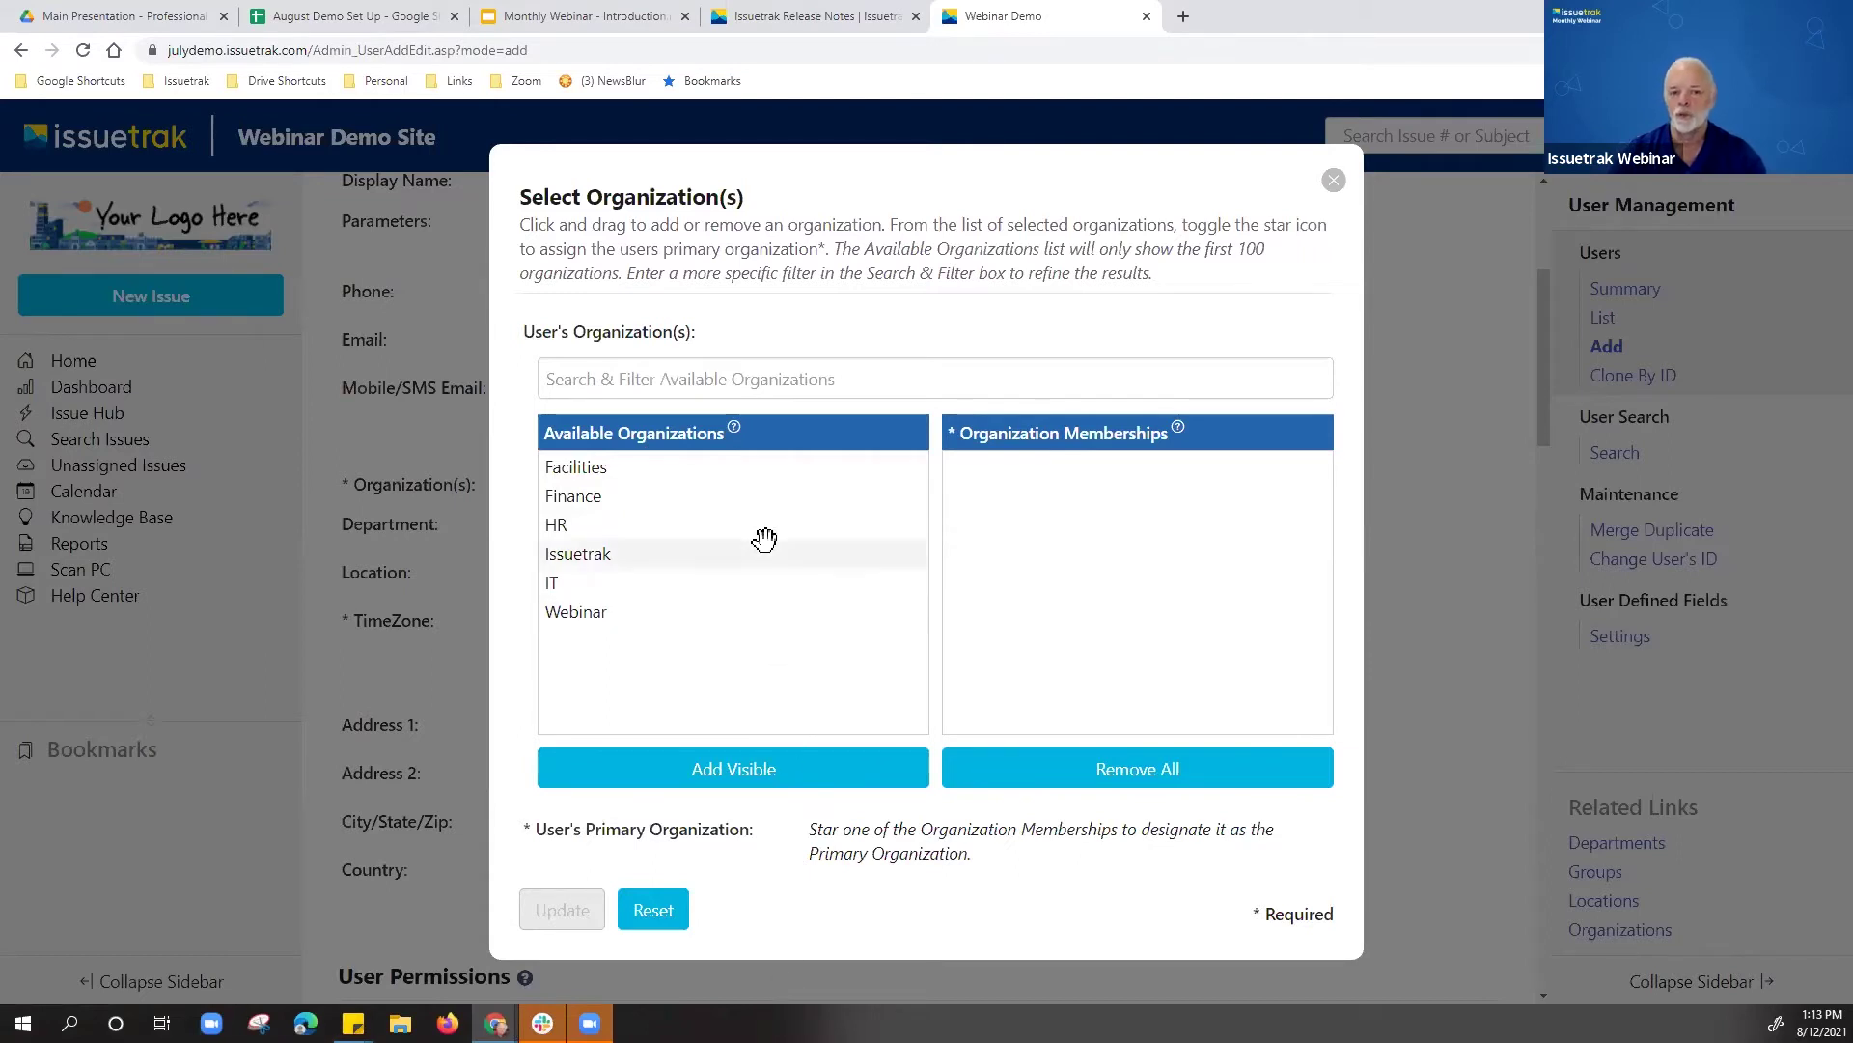
mouse_move(633, 467)
mouse_down()
mouse_move(704, 489)
mouse_move(1076, 476)
mouse_move(656, 480)
mouse_up()
click(749, 778)
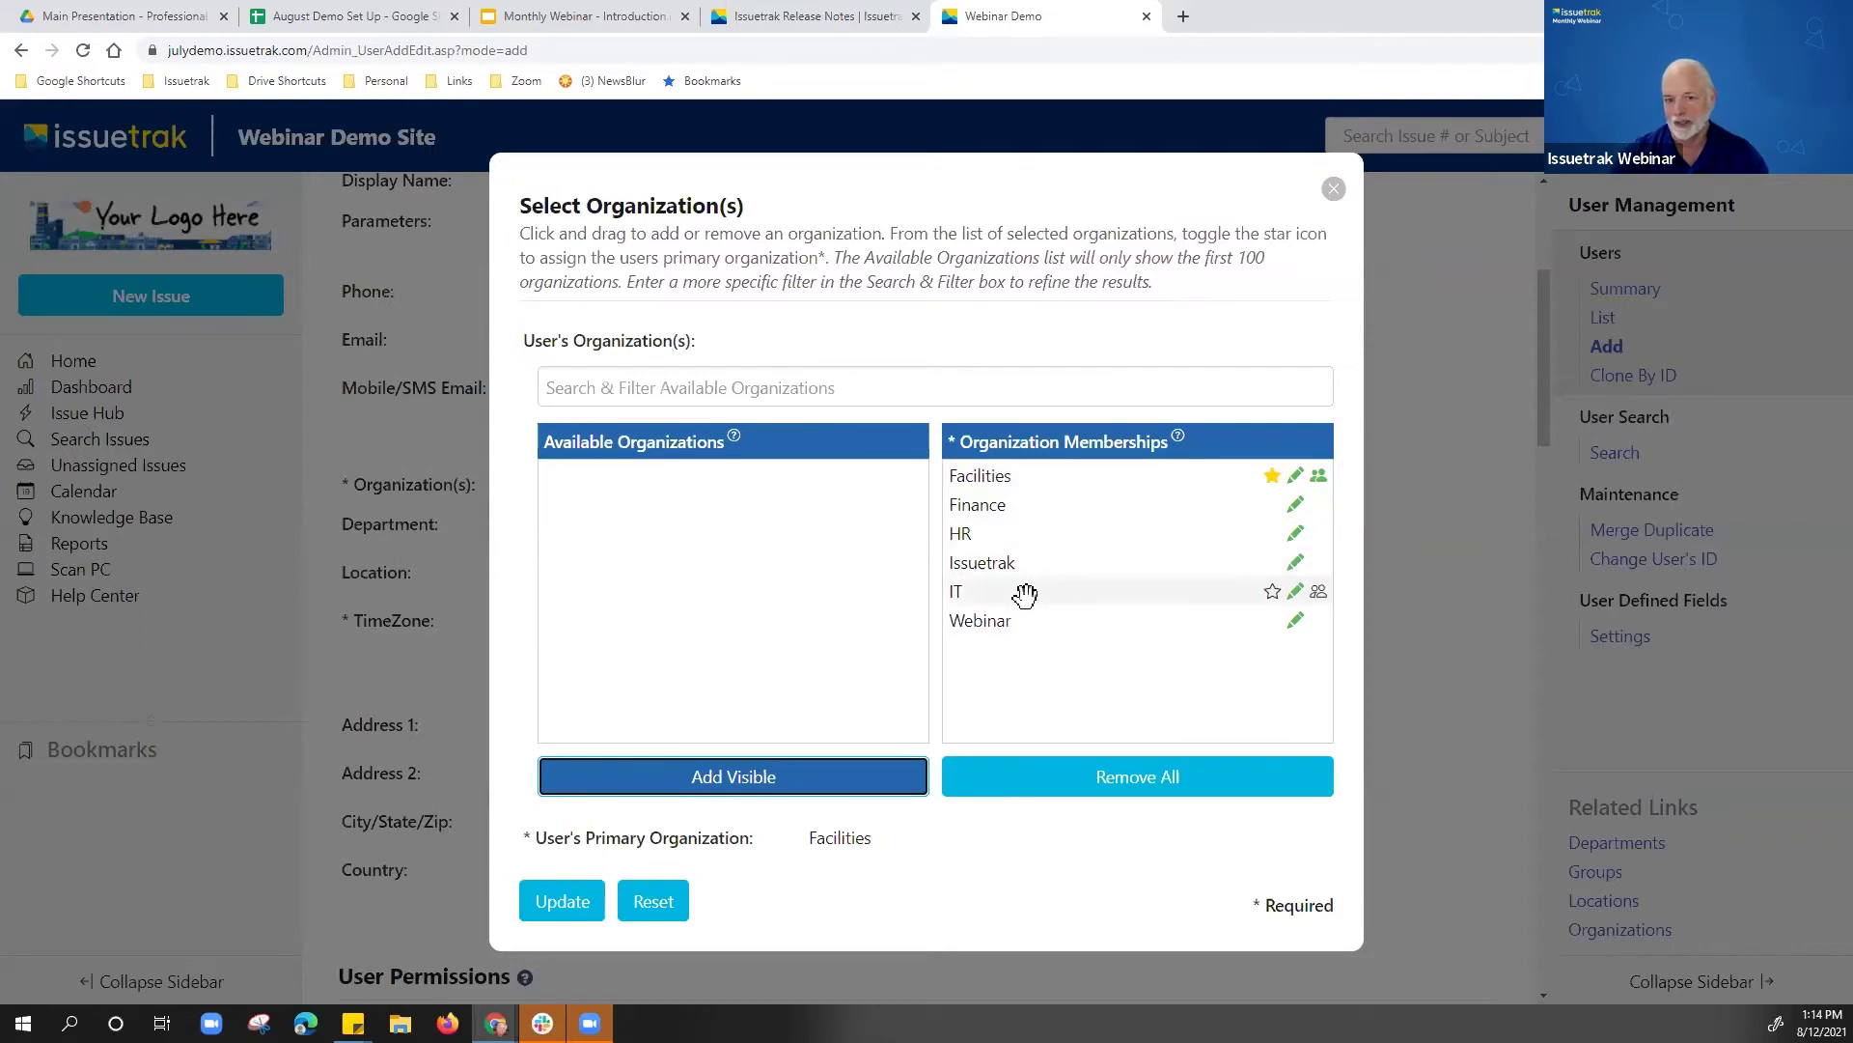
Step: Make Issuetrak the primary organization, try out the user-visibility toggle for Facilities, and apply the membership selection
click(1273, 563)
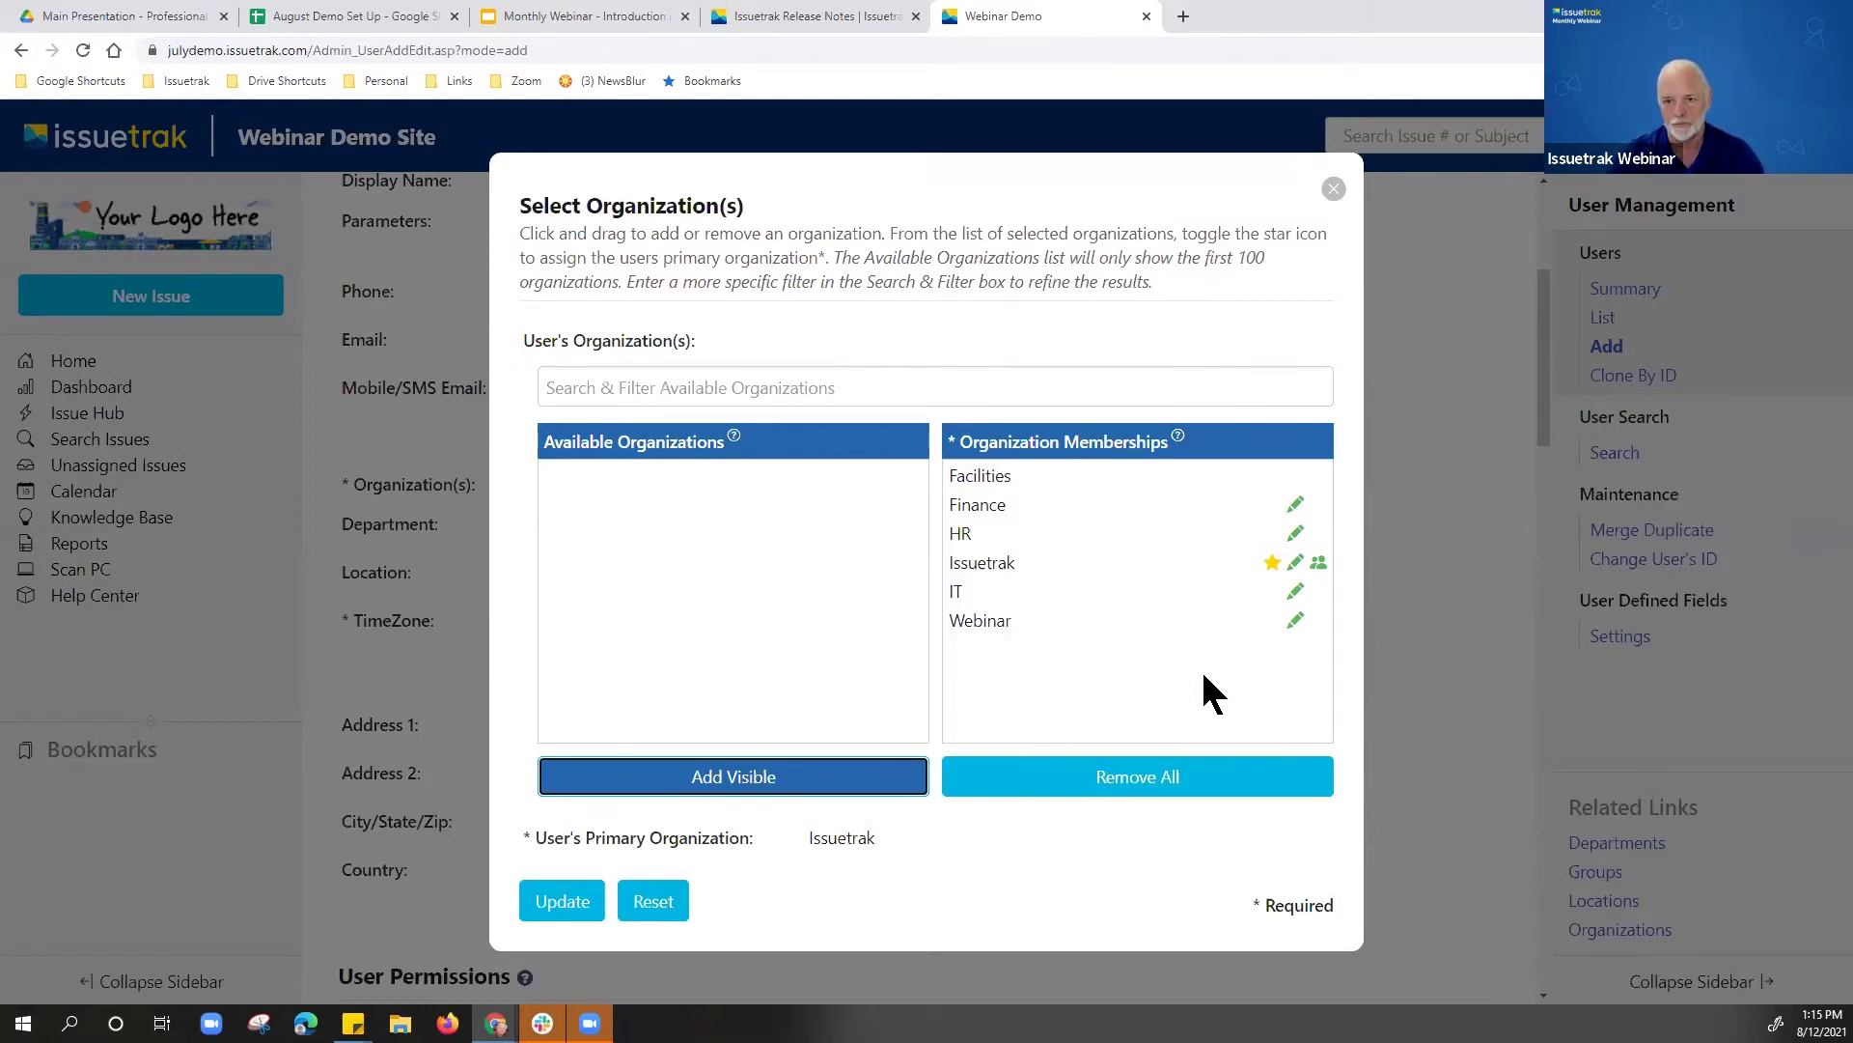
mouse_move(1318, 483)
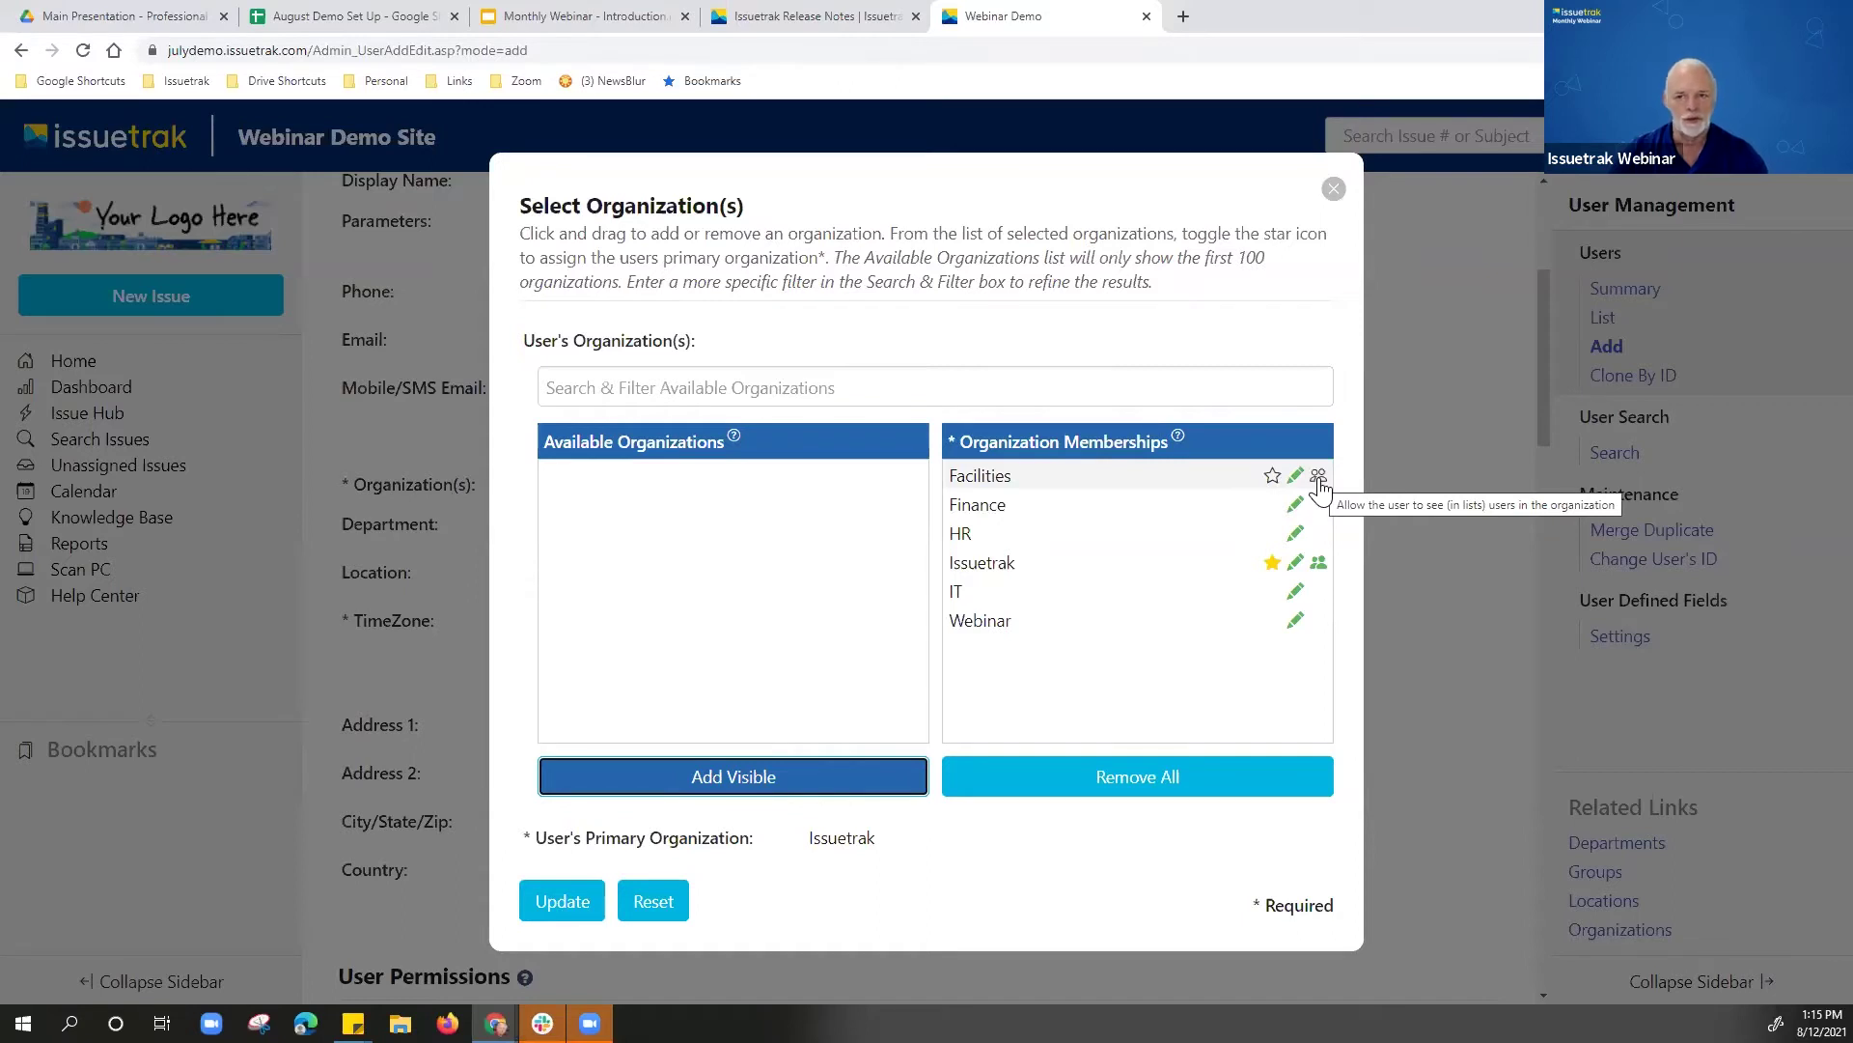
click(1319, 477)
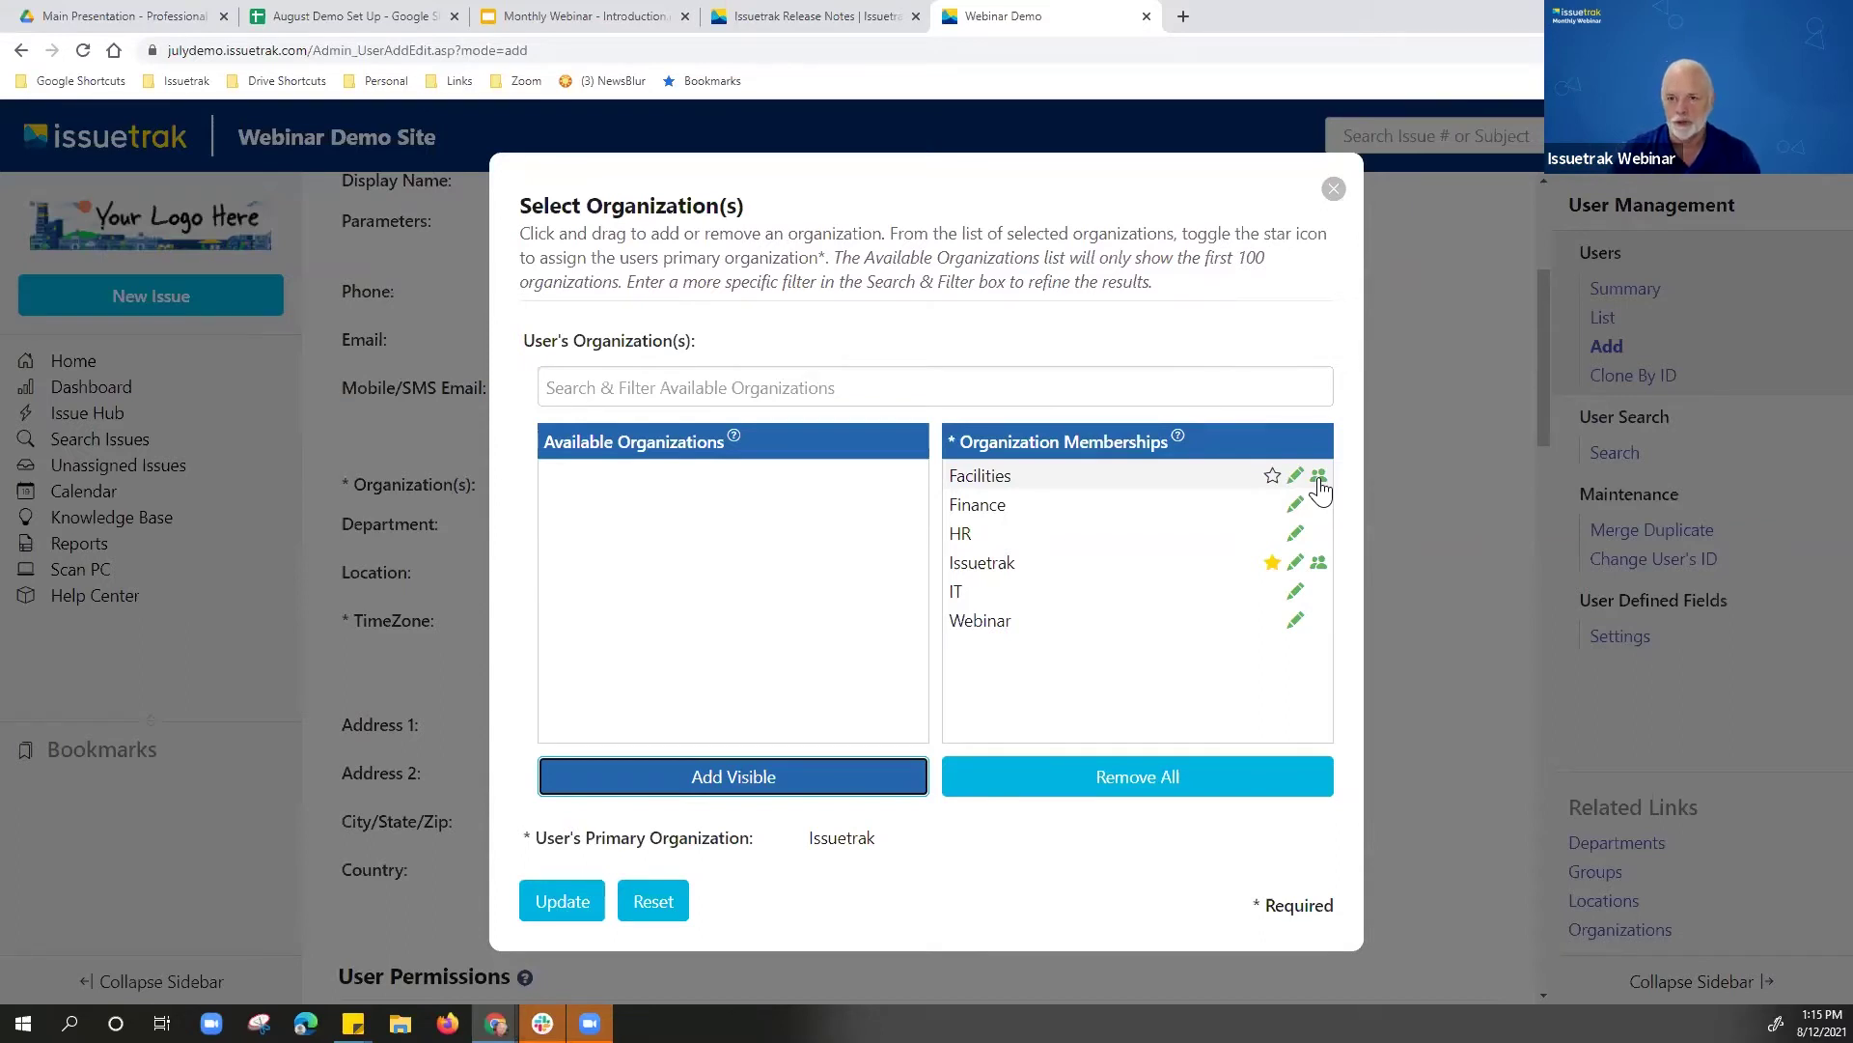
click(1318, 478)
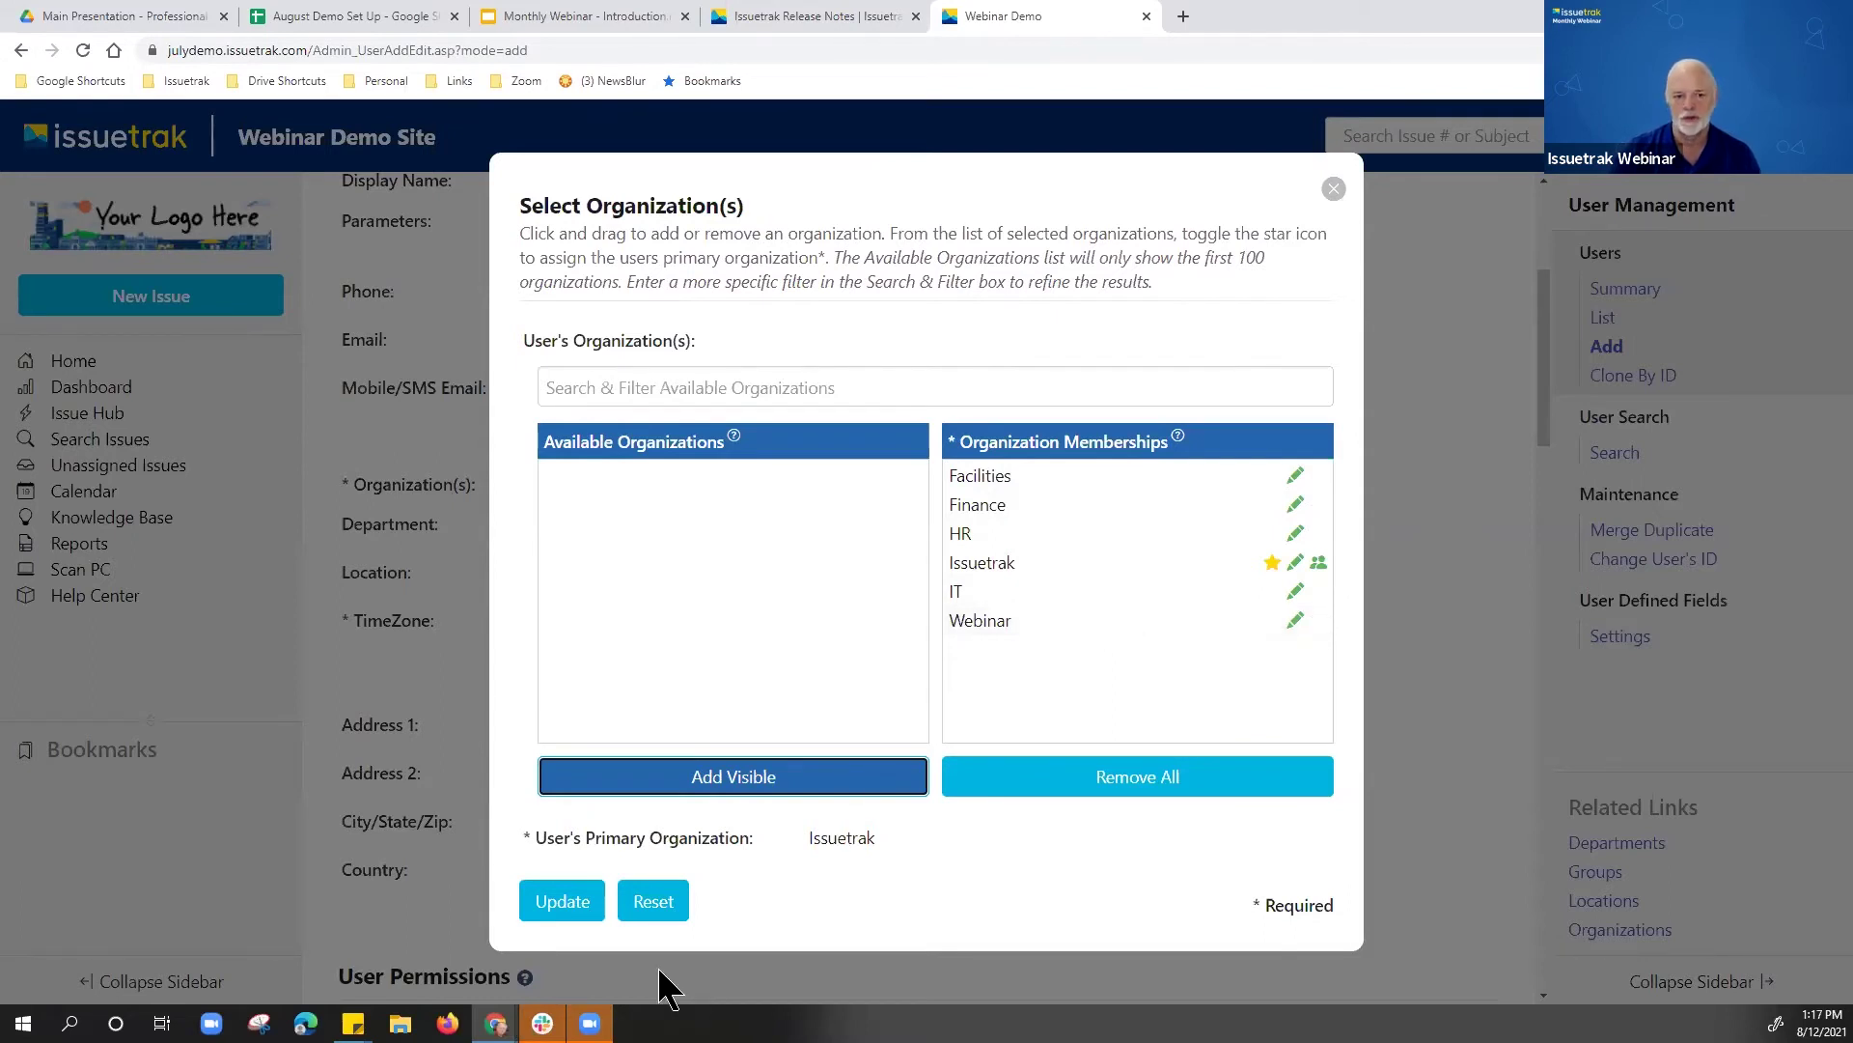
click(563, 903)
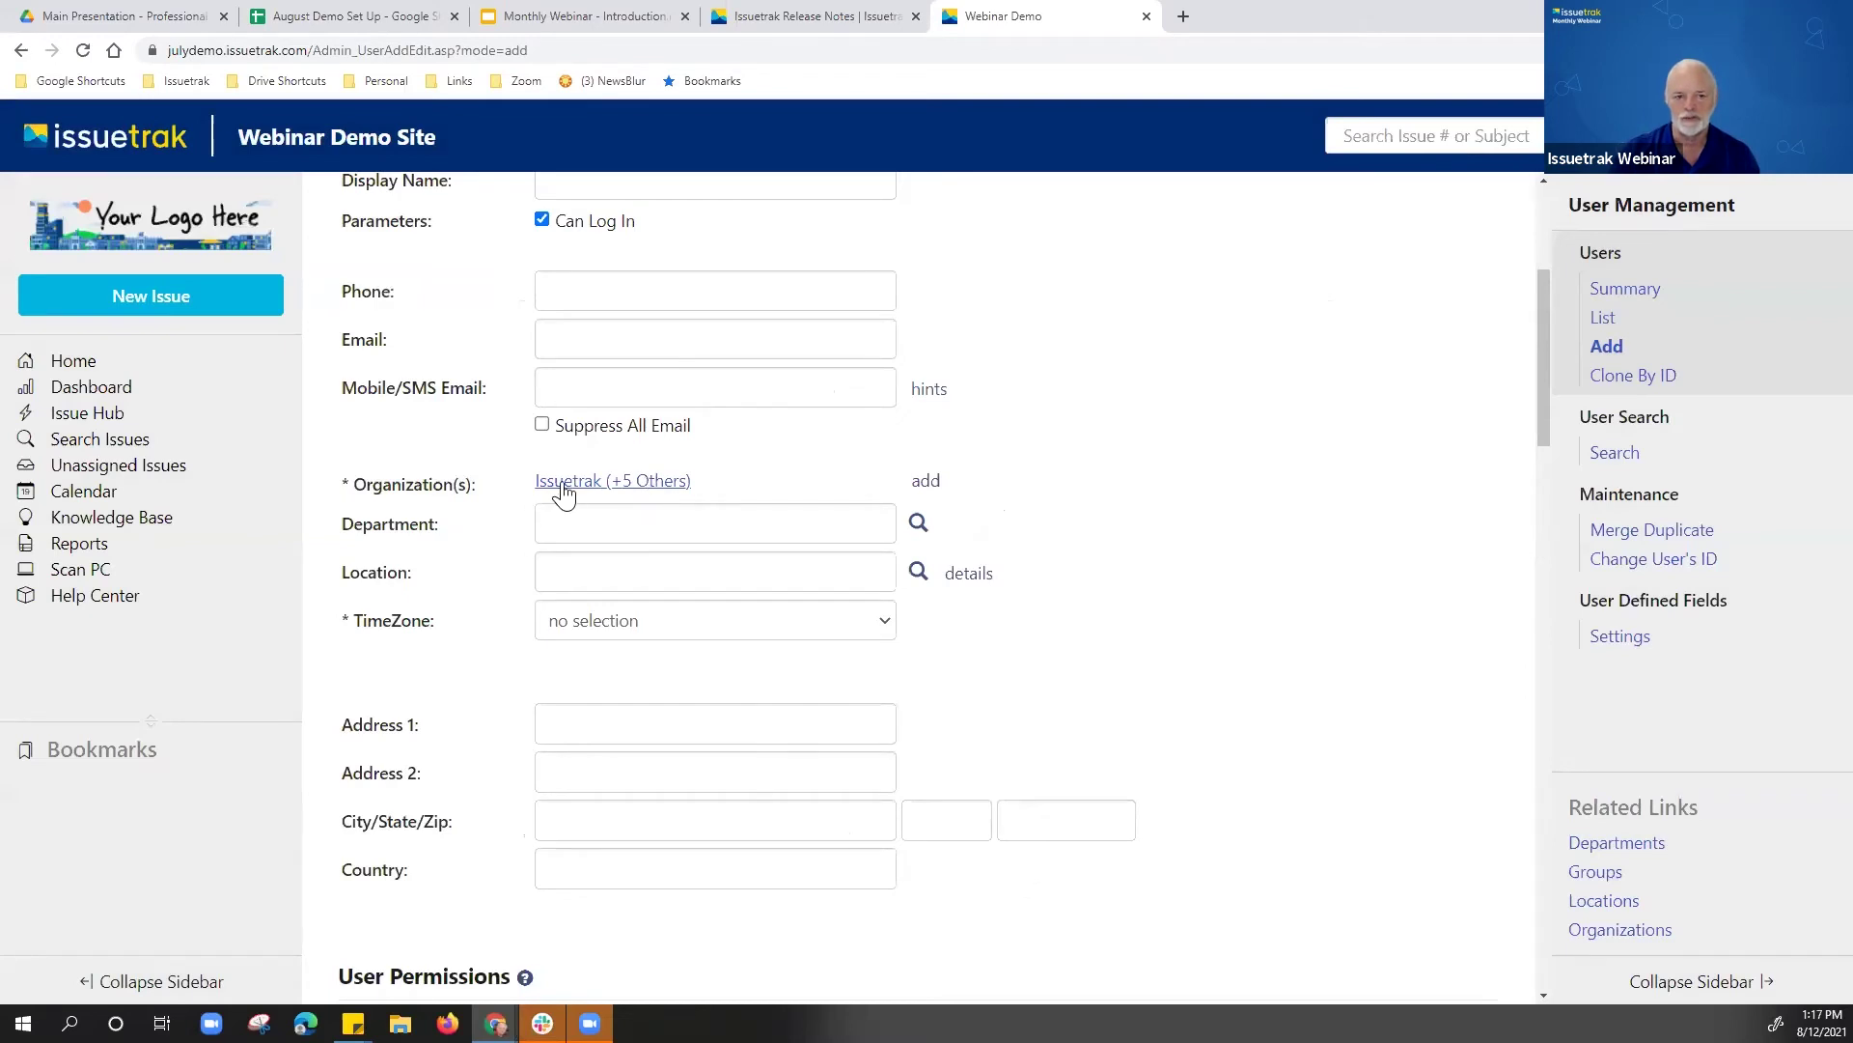
Step: Review the new user's organization memberships and the permission settings in the rest of the Add User form
click(644, 482)
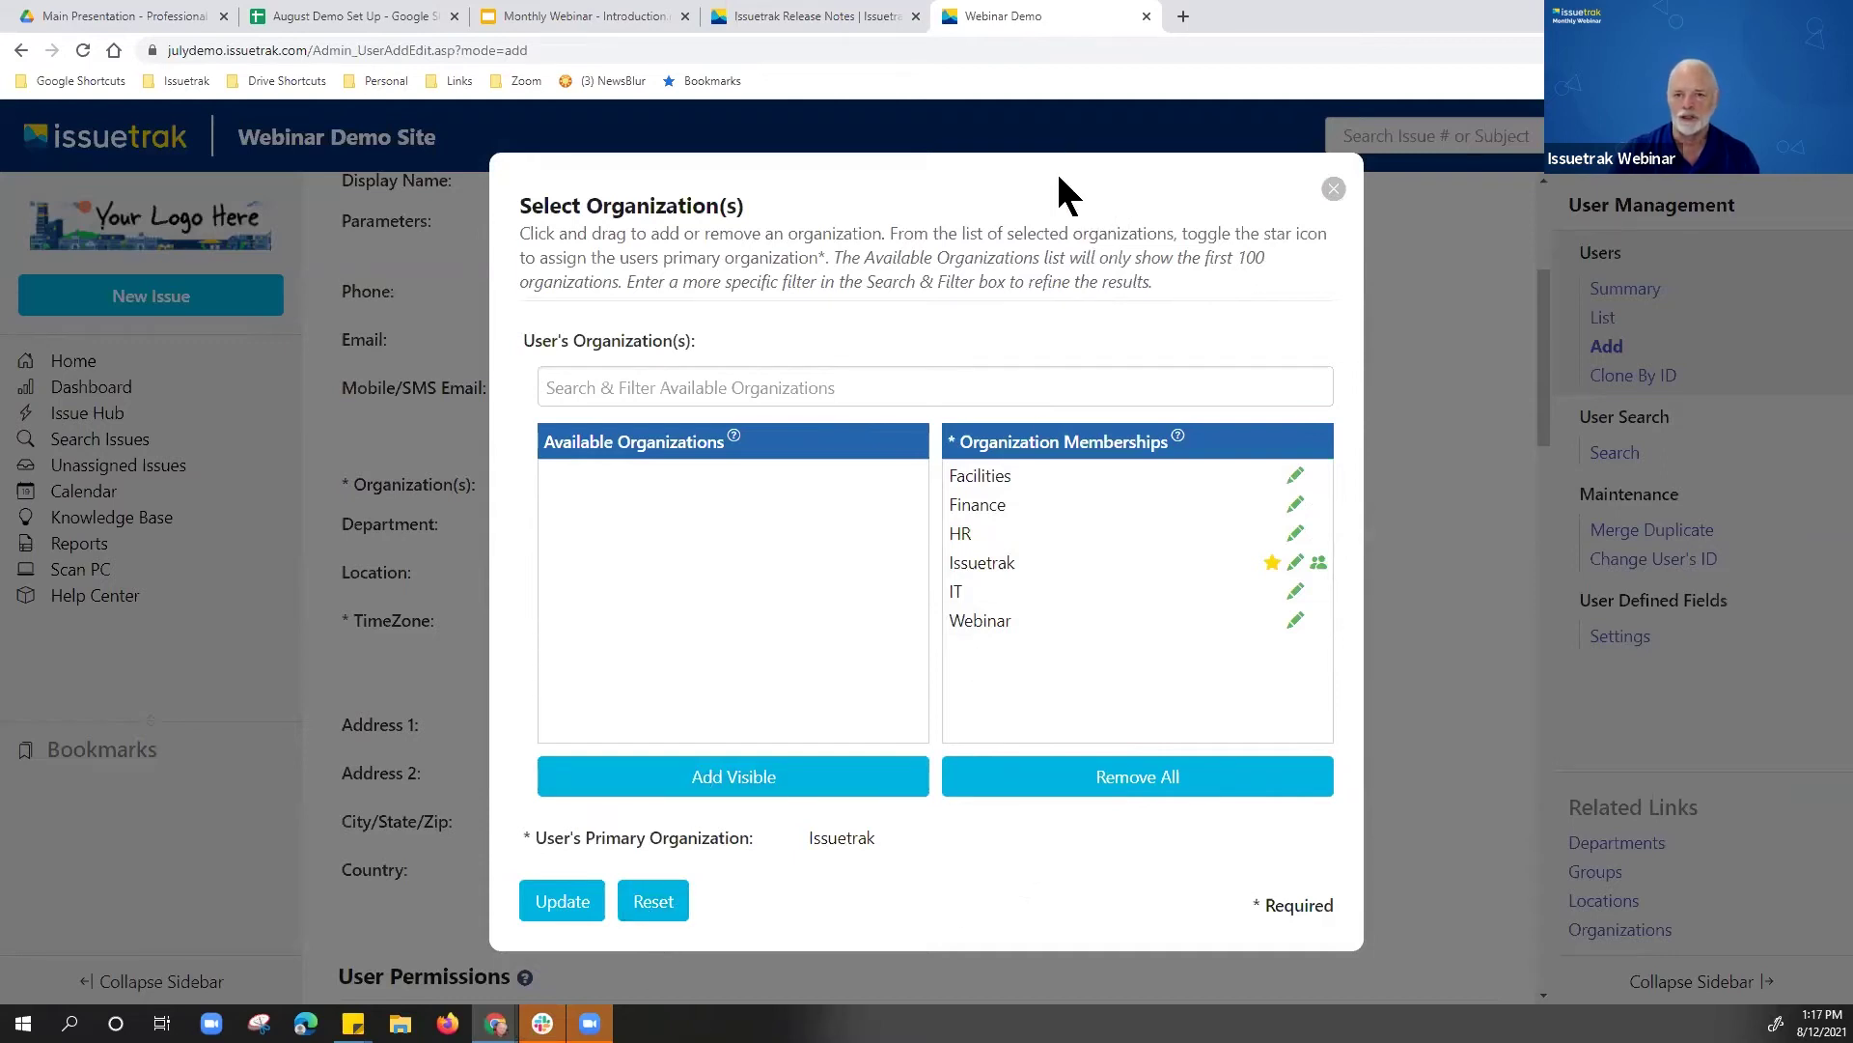
drag(1059, 193, 797, 235)
click(565, 917)
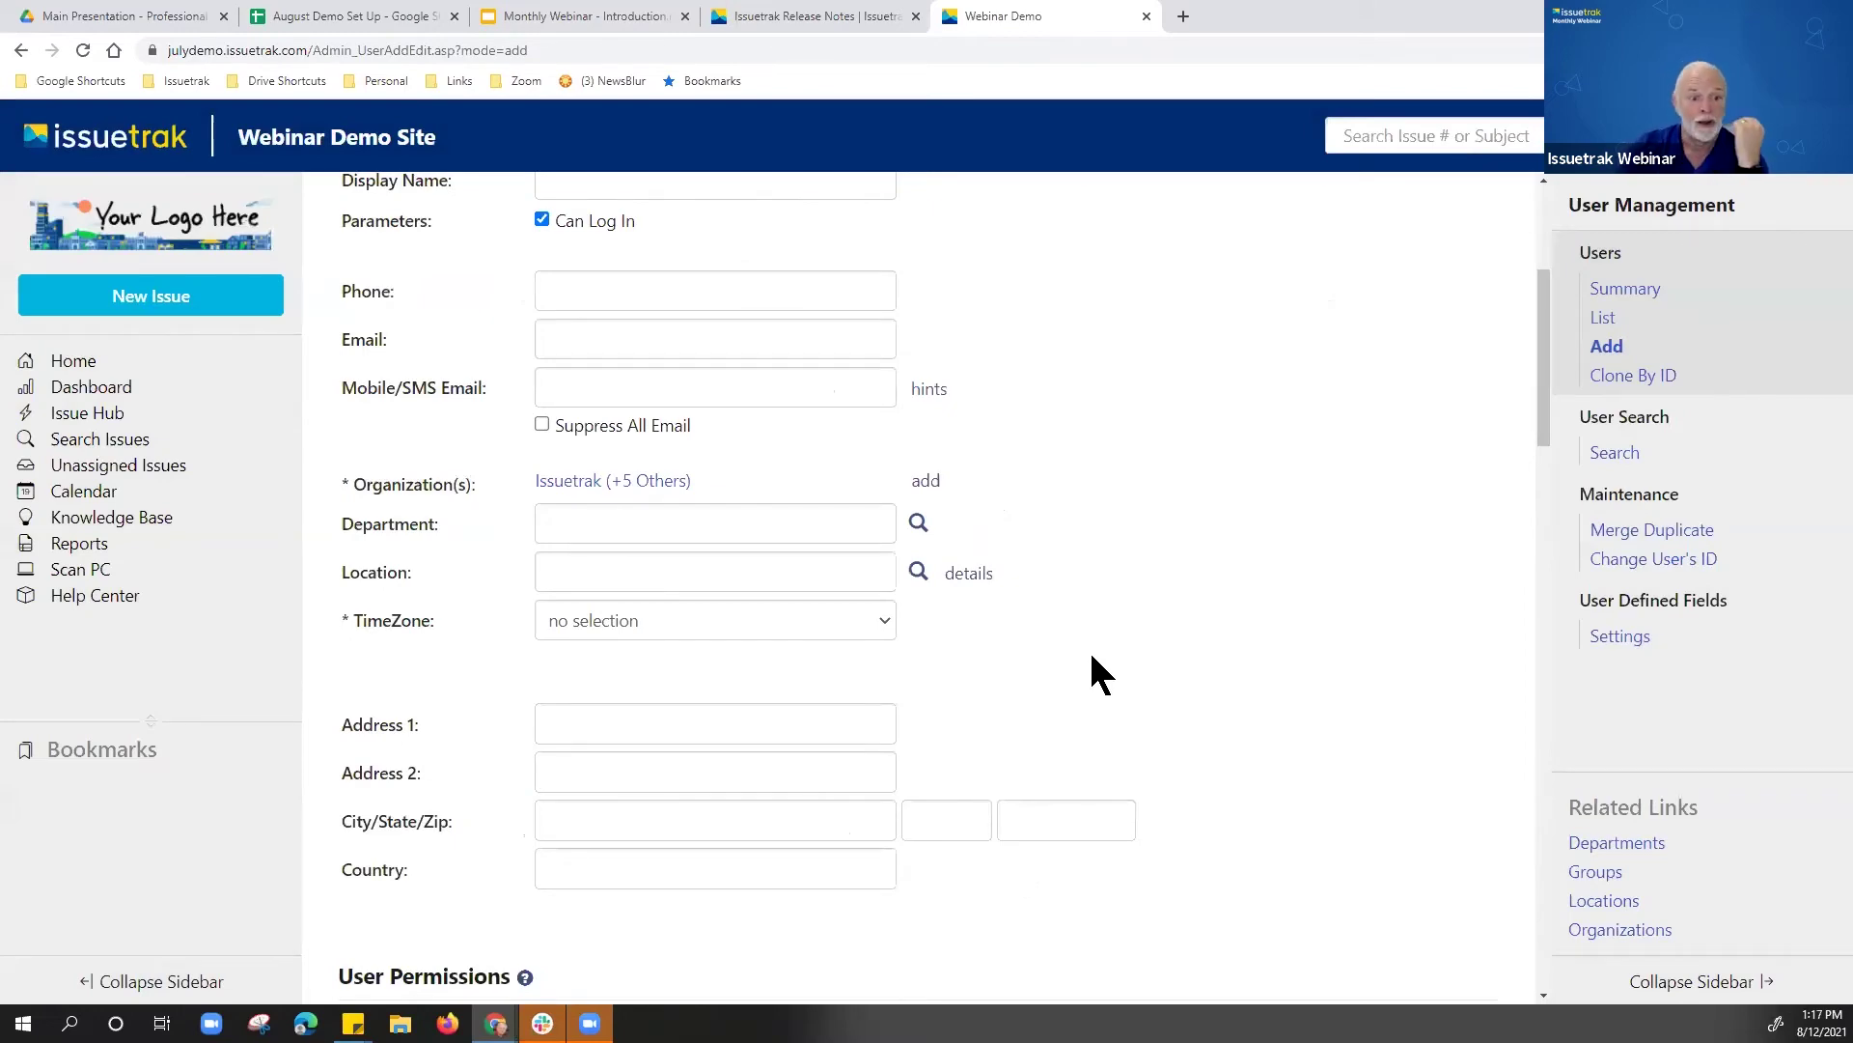
scroll(1092, 664, down, 7)
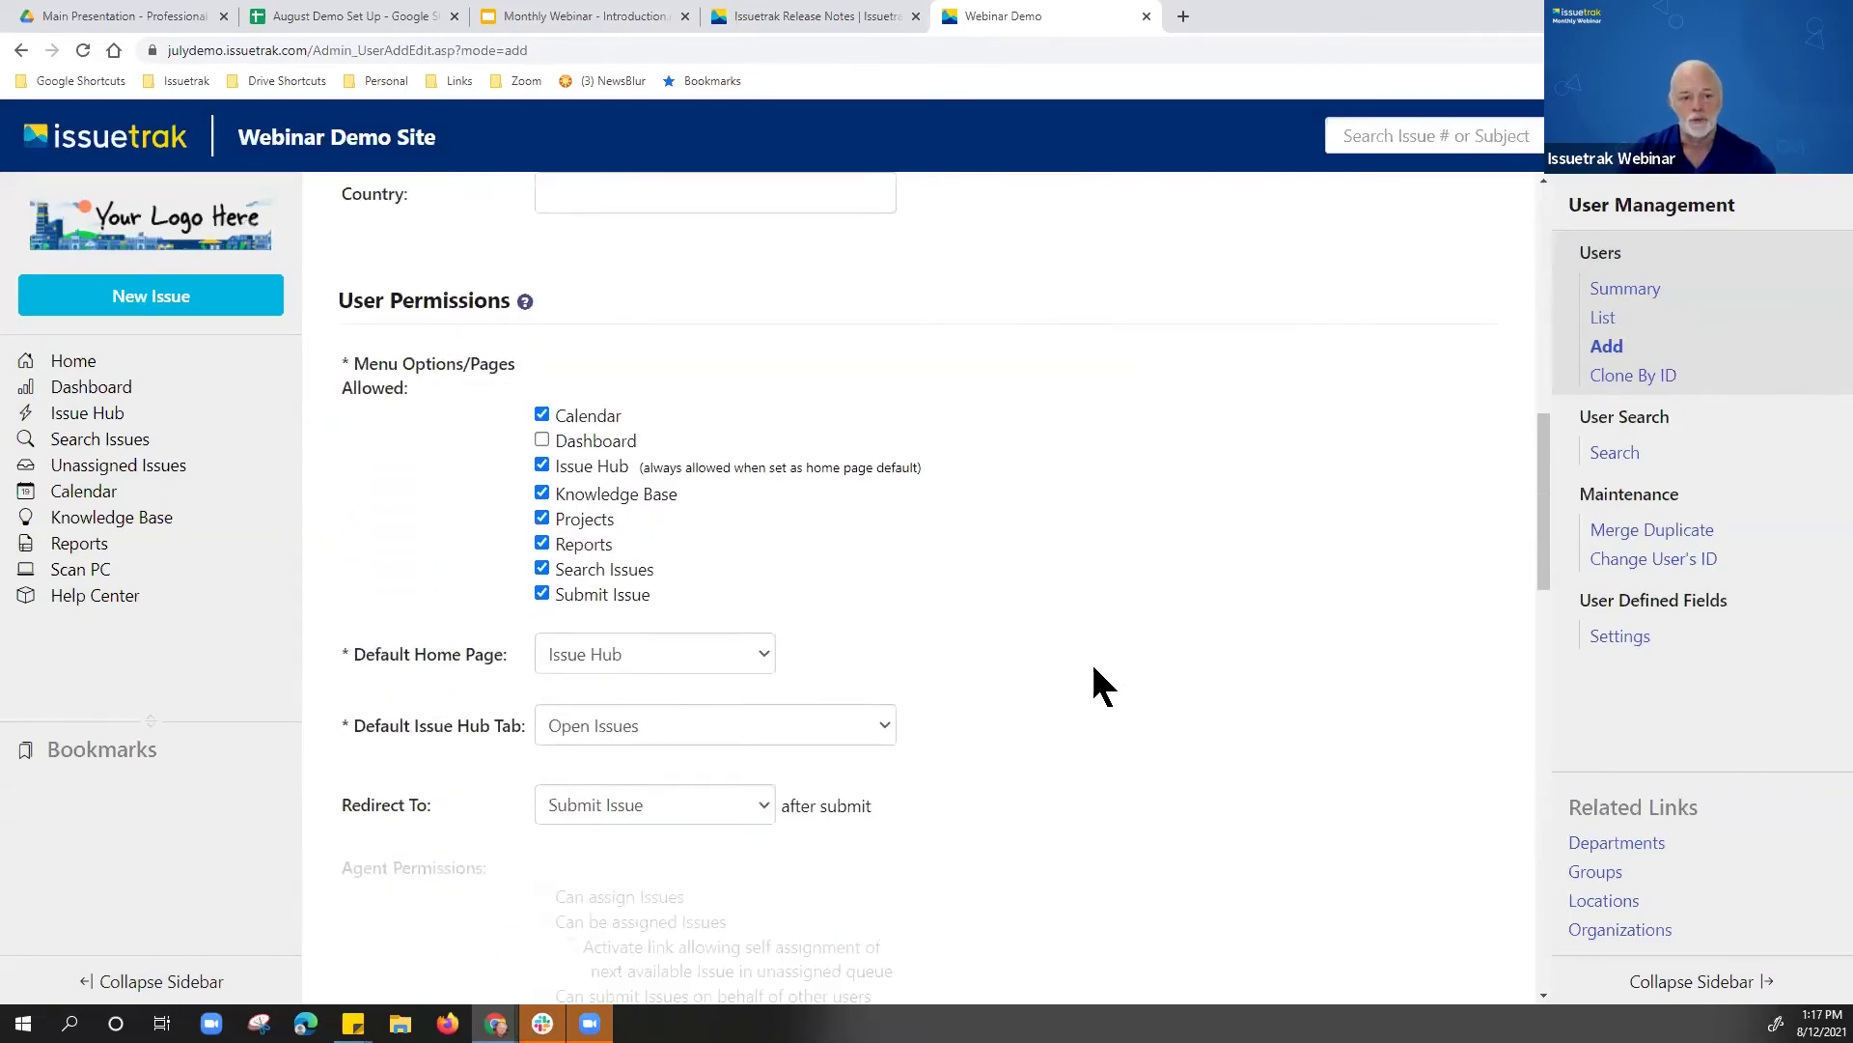
scroll(1095, 668, down, 19)
scroll(1095, 668, up, 20)
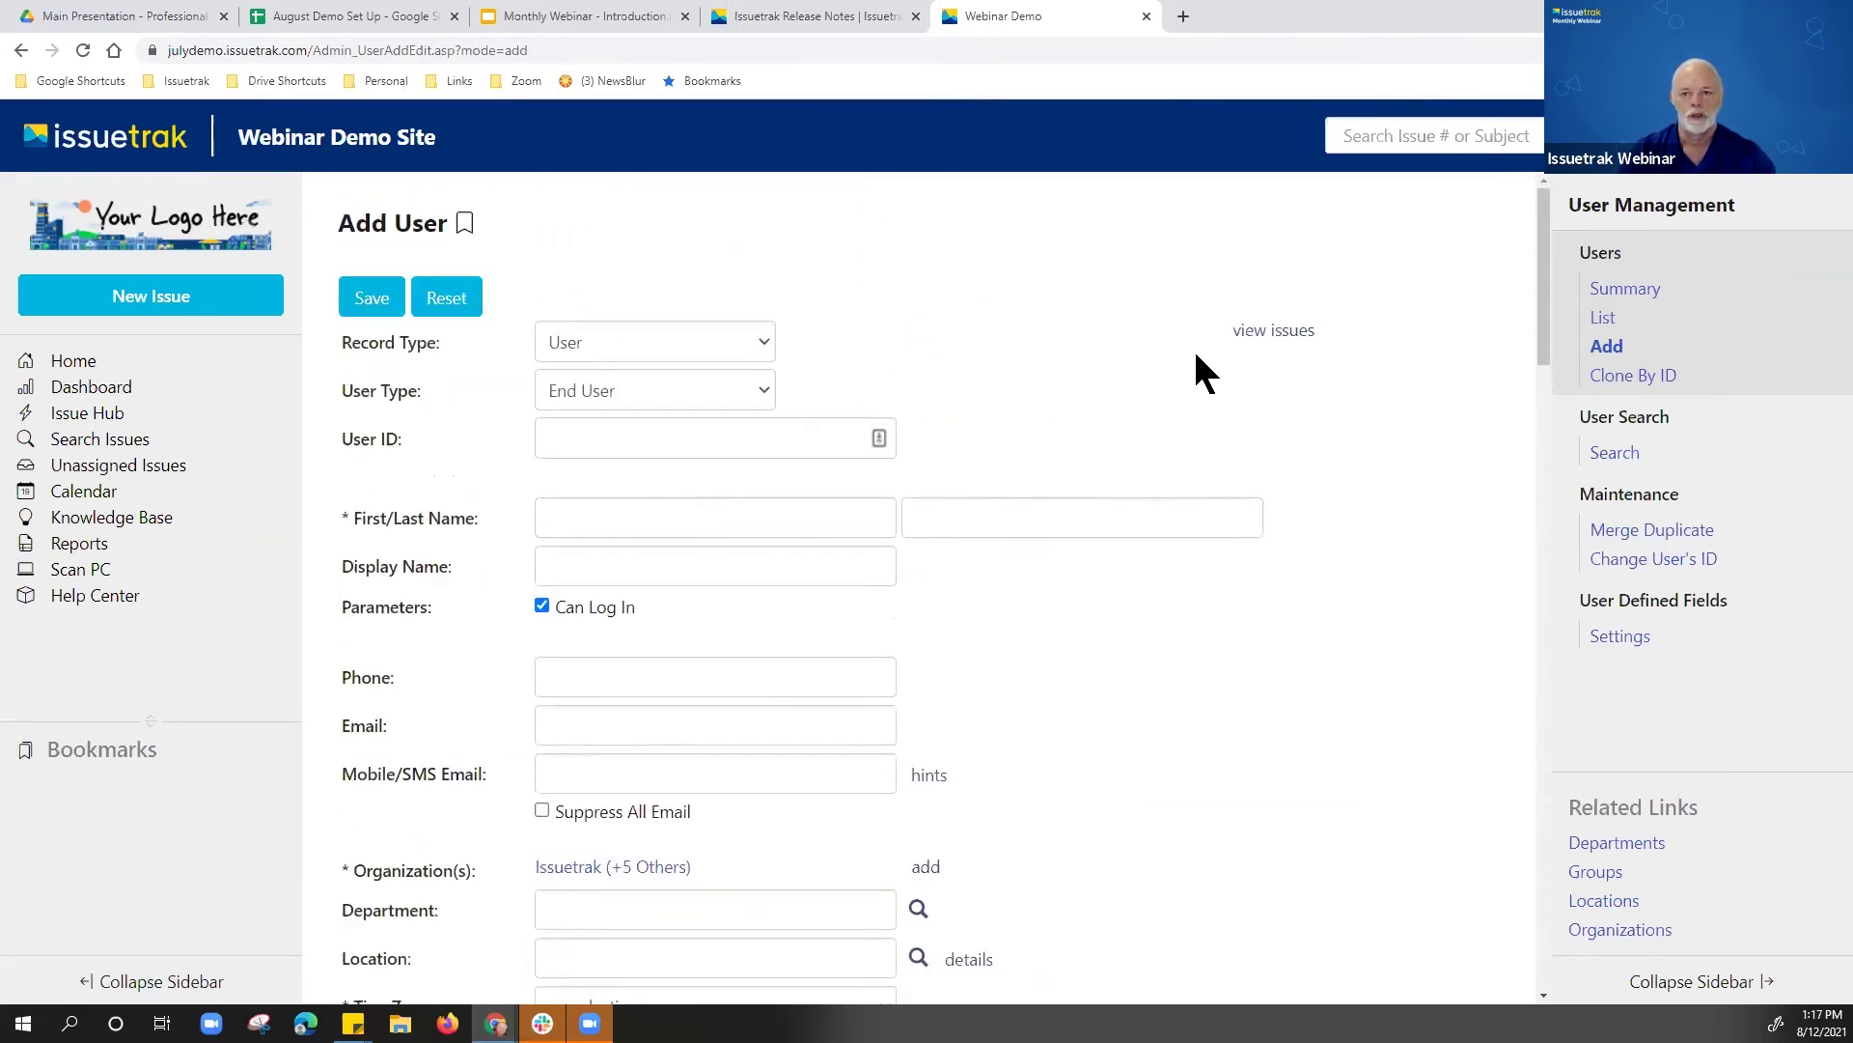
Step: Look through the users list and the open issues in the Issue Hub
click(1604, 319)
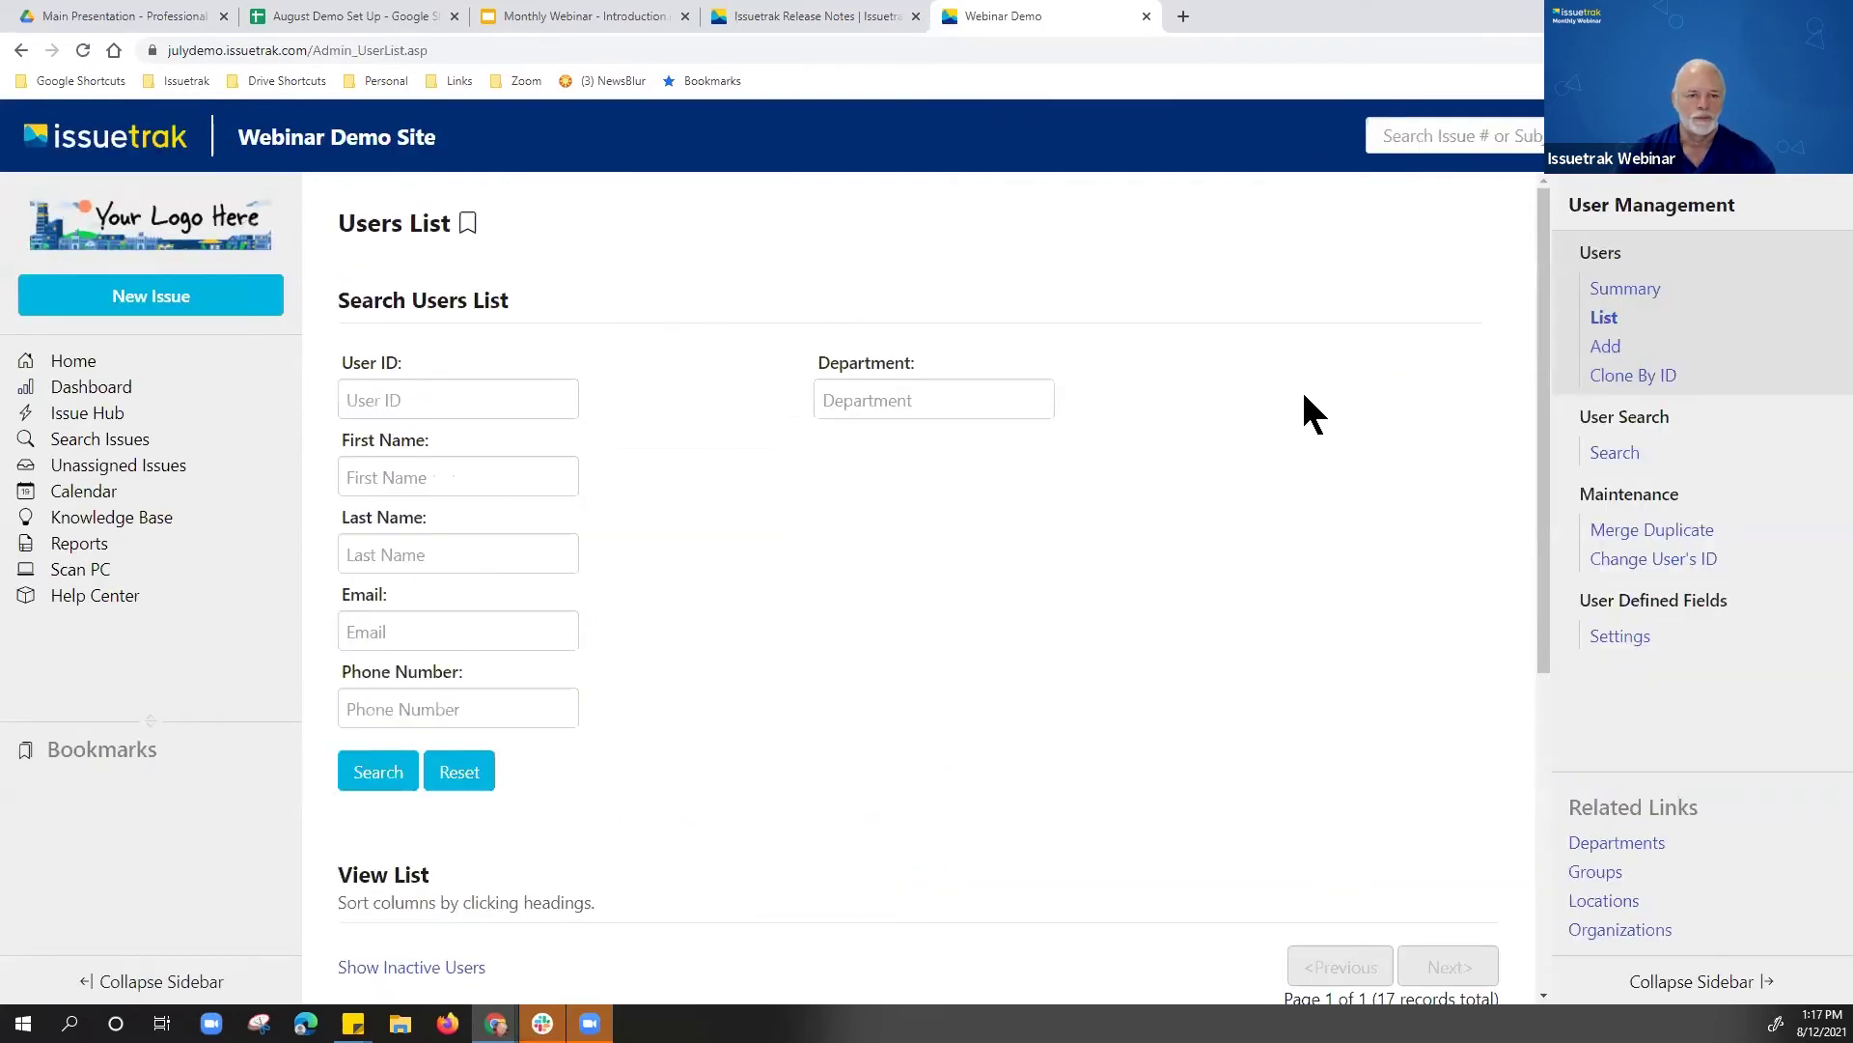
scroll(1265, 567, down, 5)
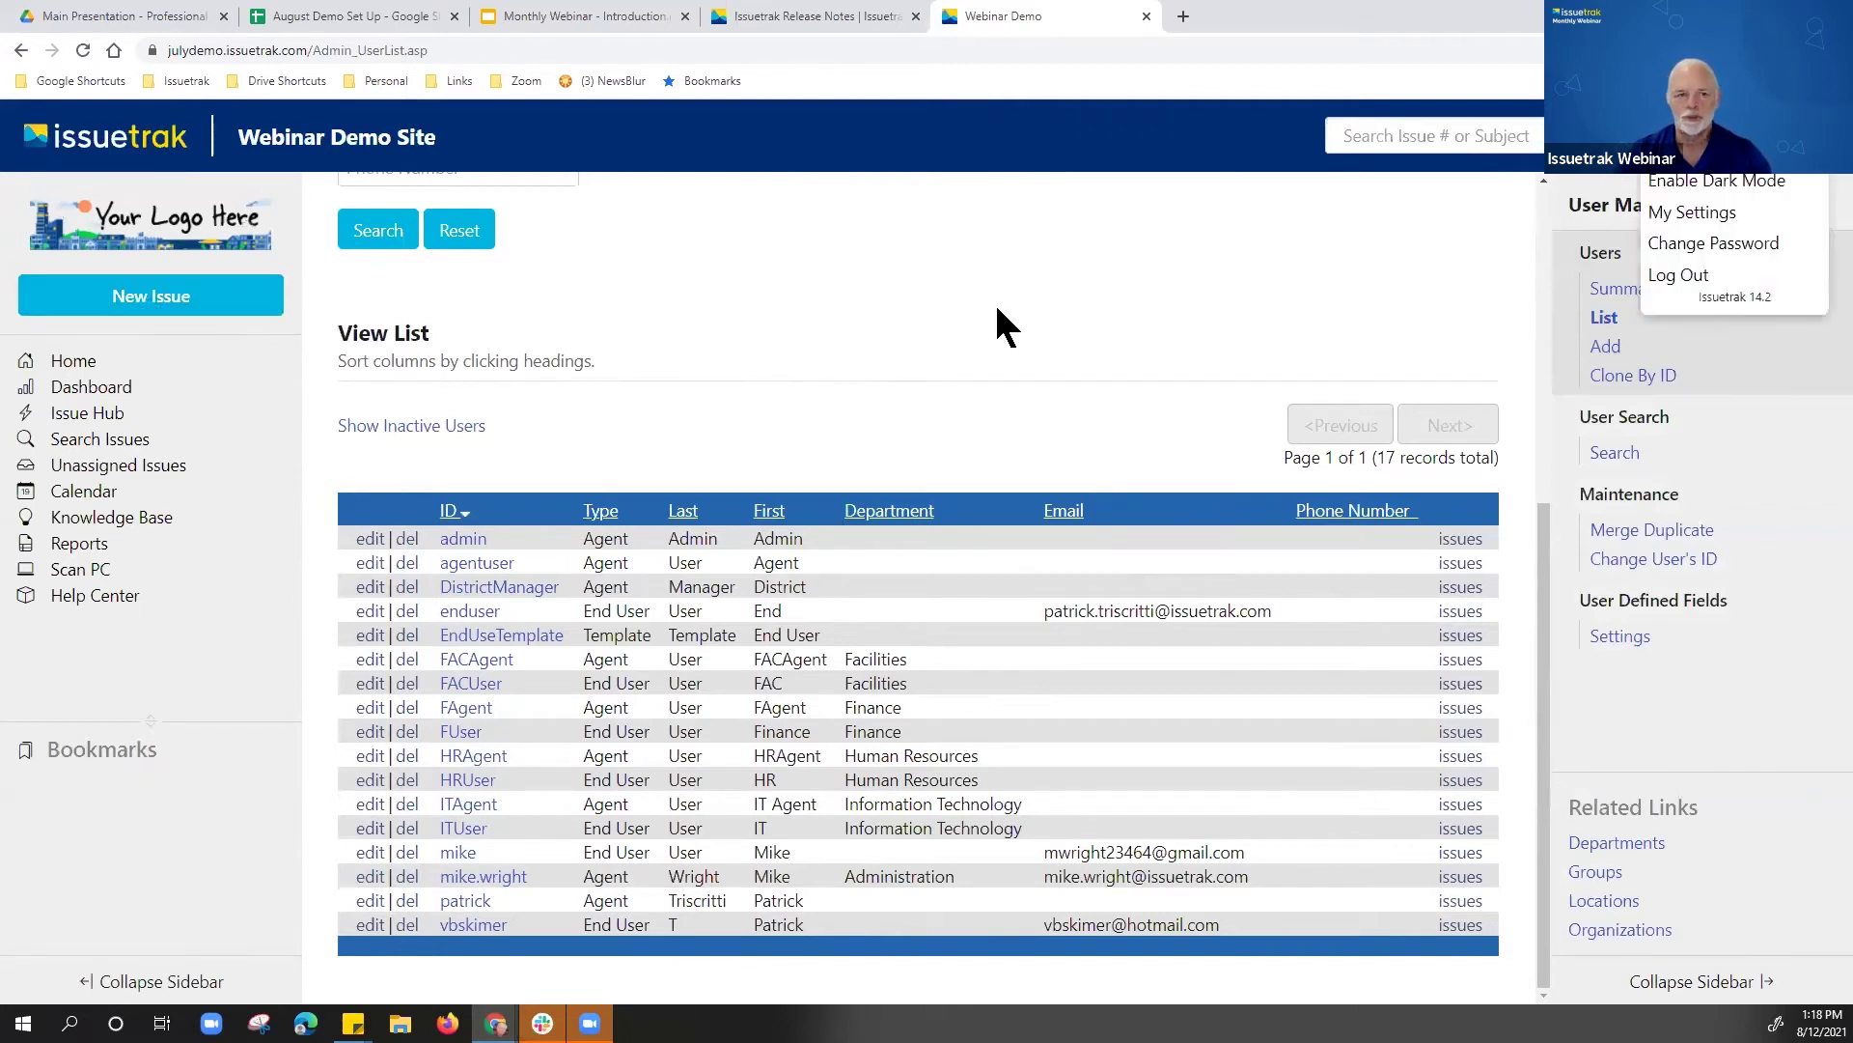
click(106, 415)
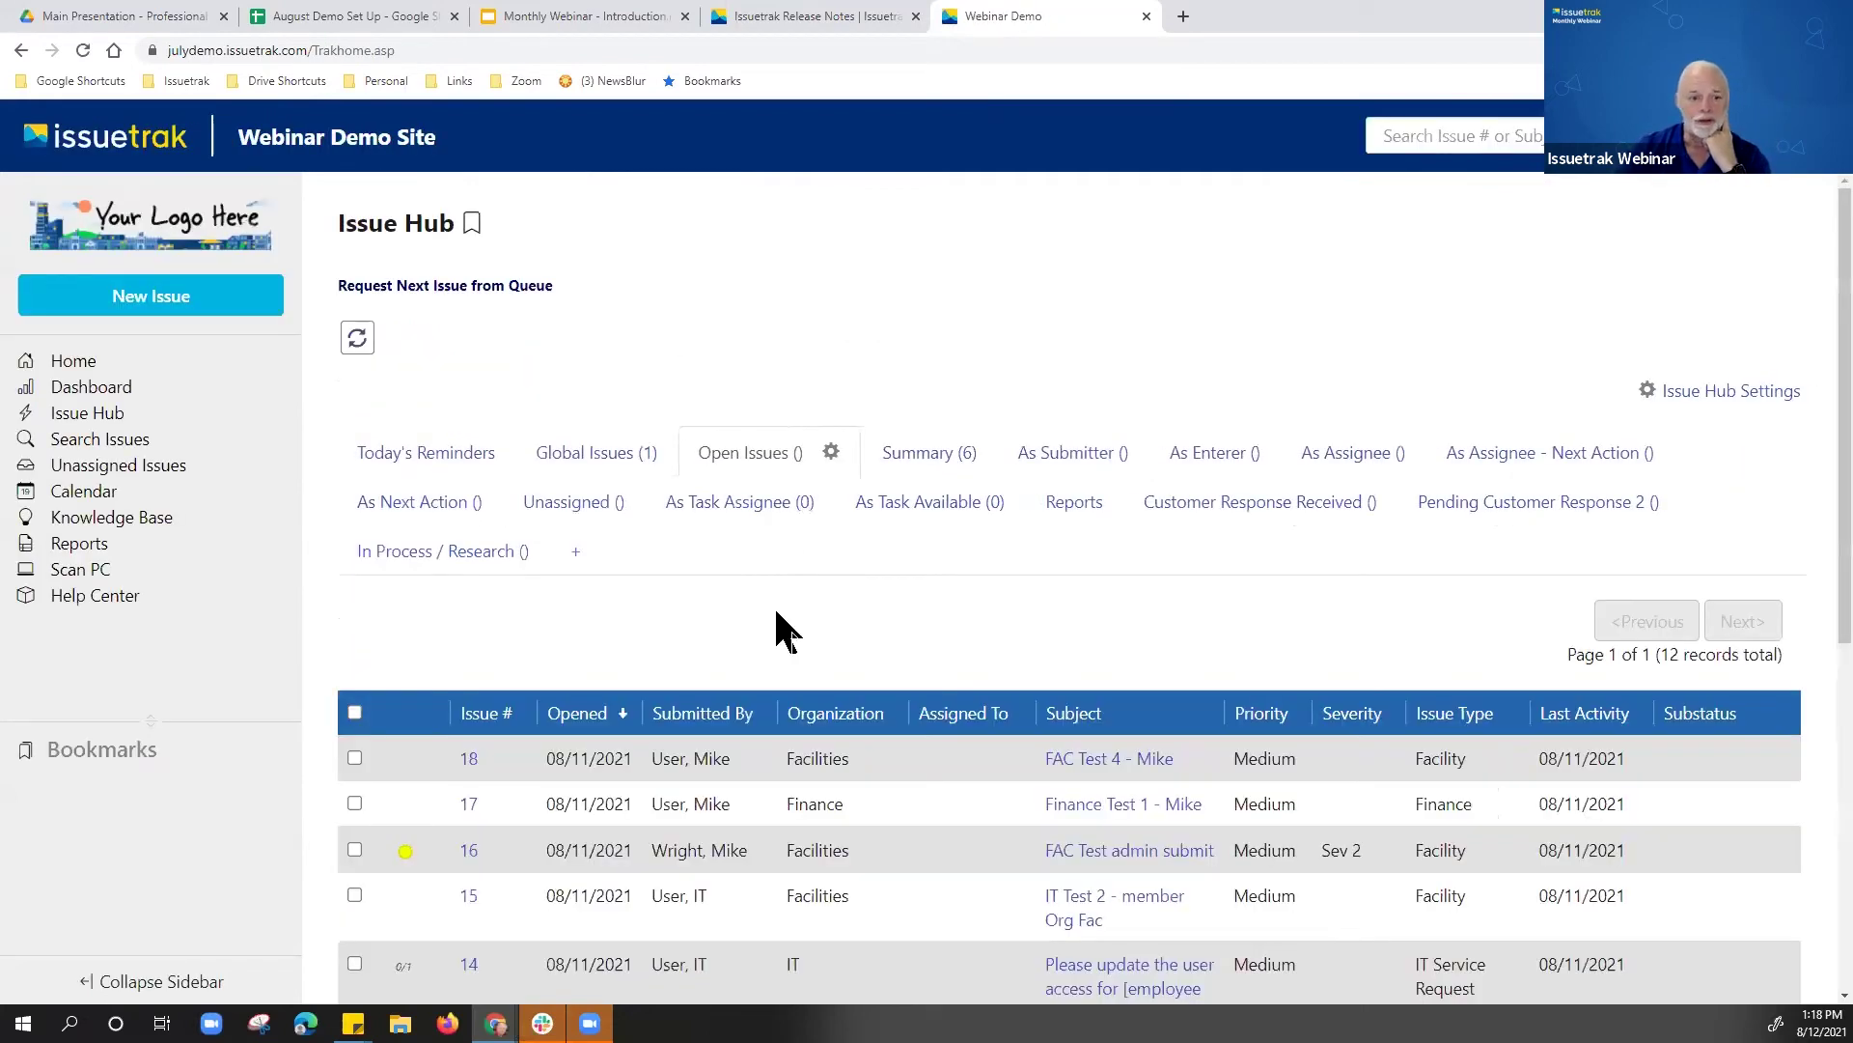
scroll(865, 587, down, 3)
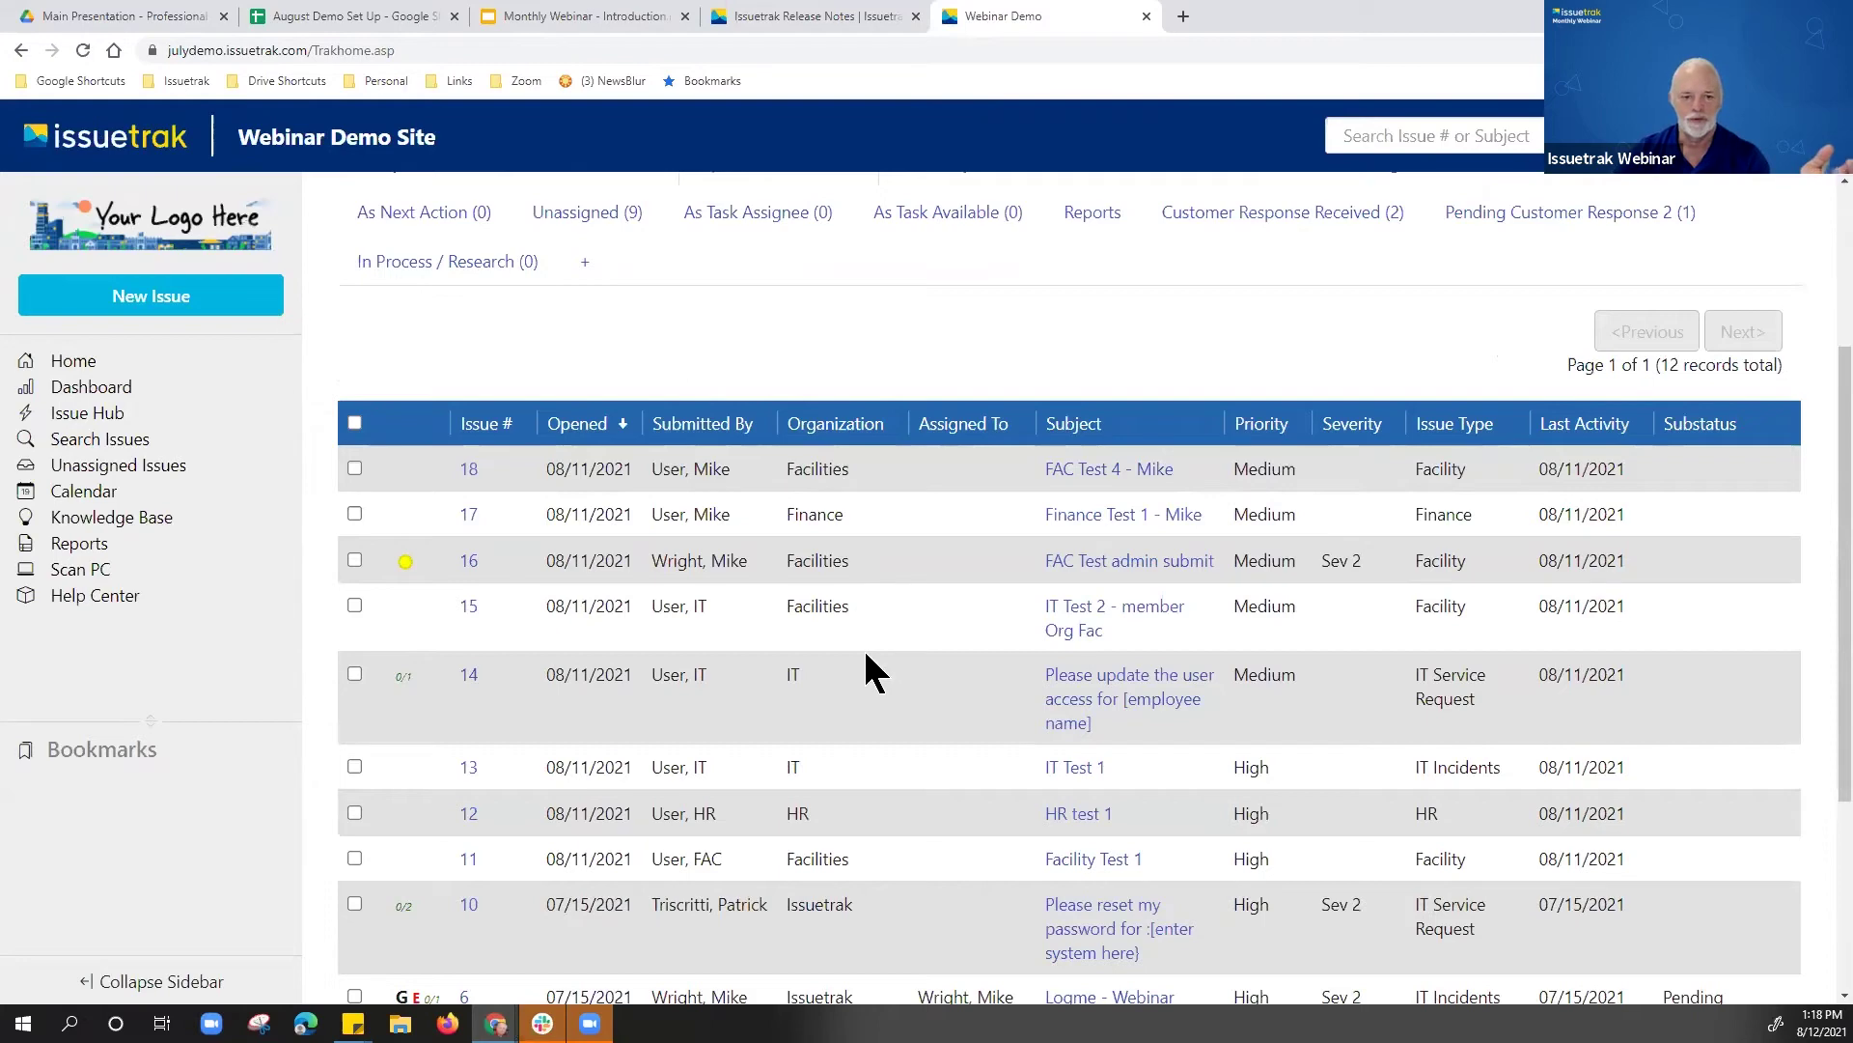
scroll(860, 690, down, 2)
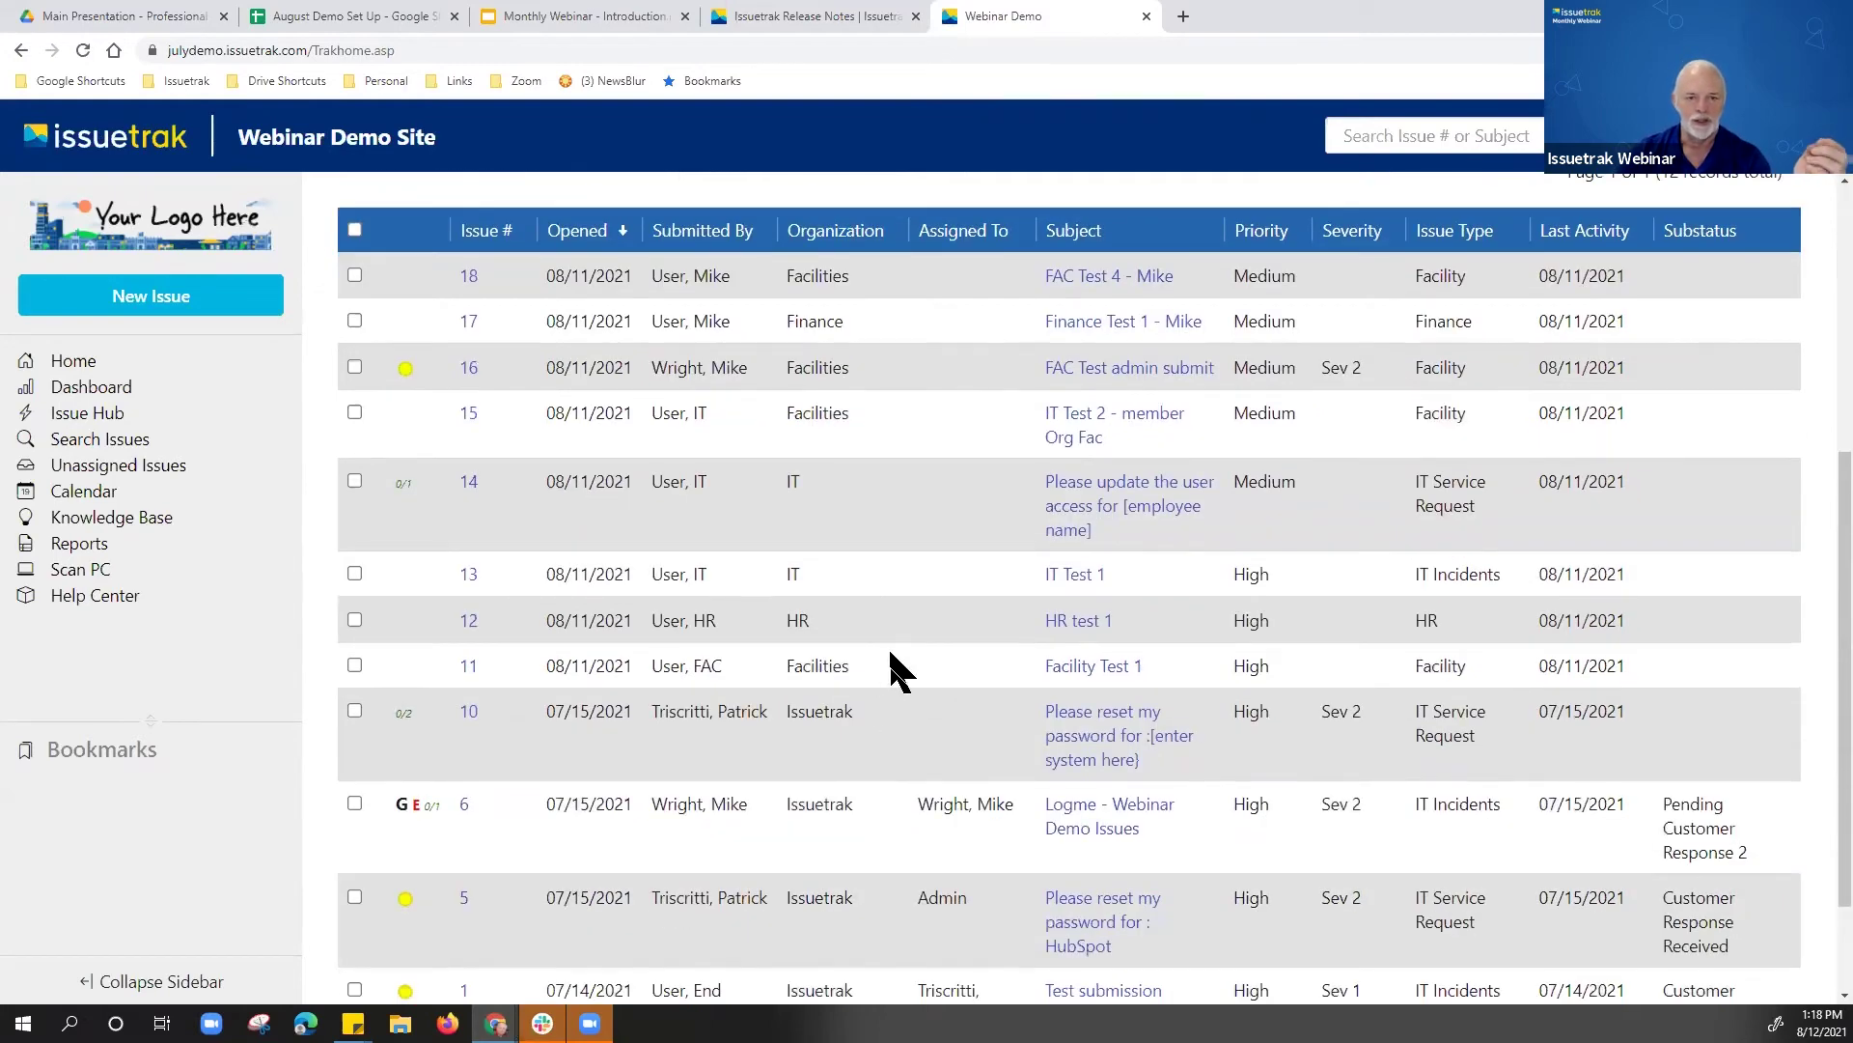
scroll(897, 671, down, 2)
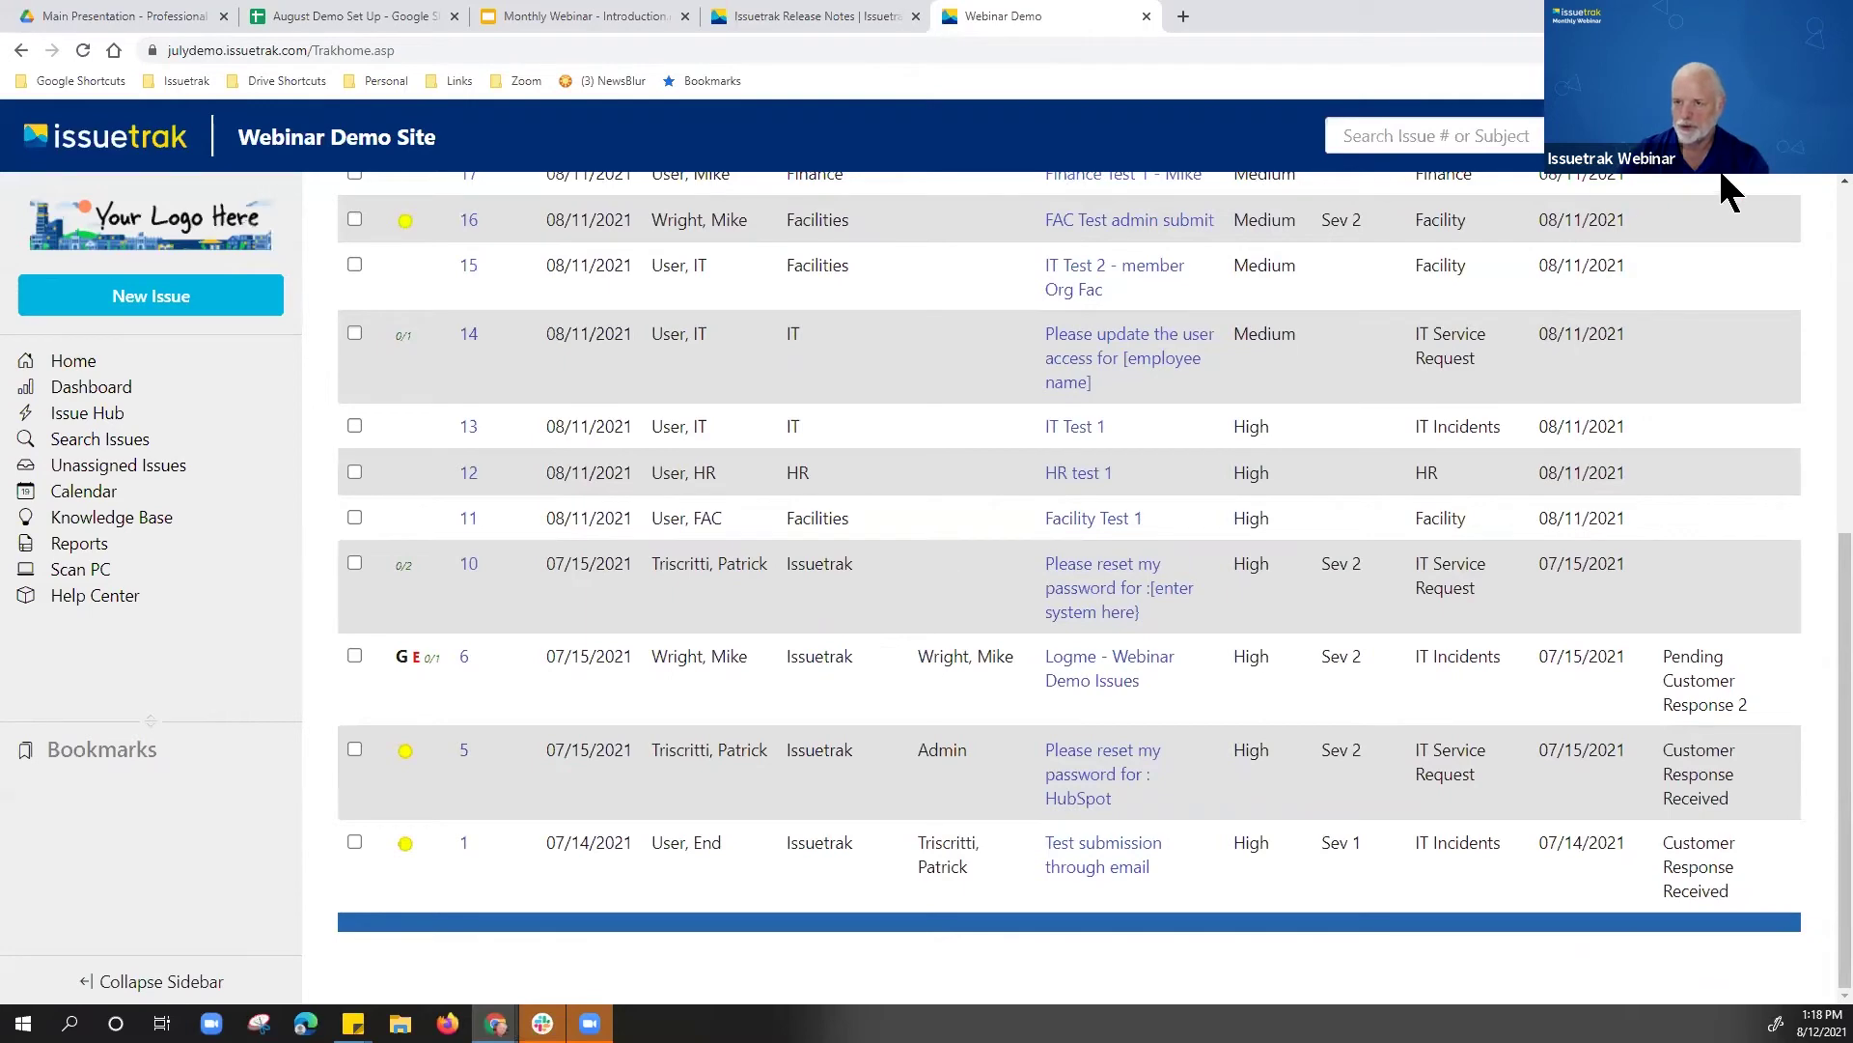
Step: Open the second-to-last account in the End Users summary list for editing
click(1592, 136)
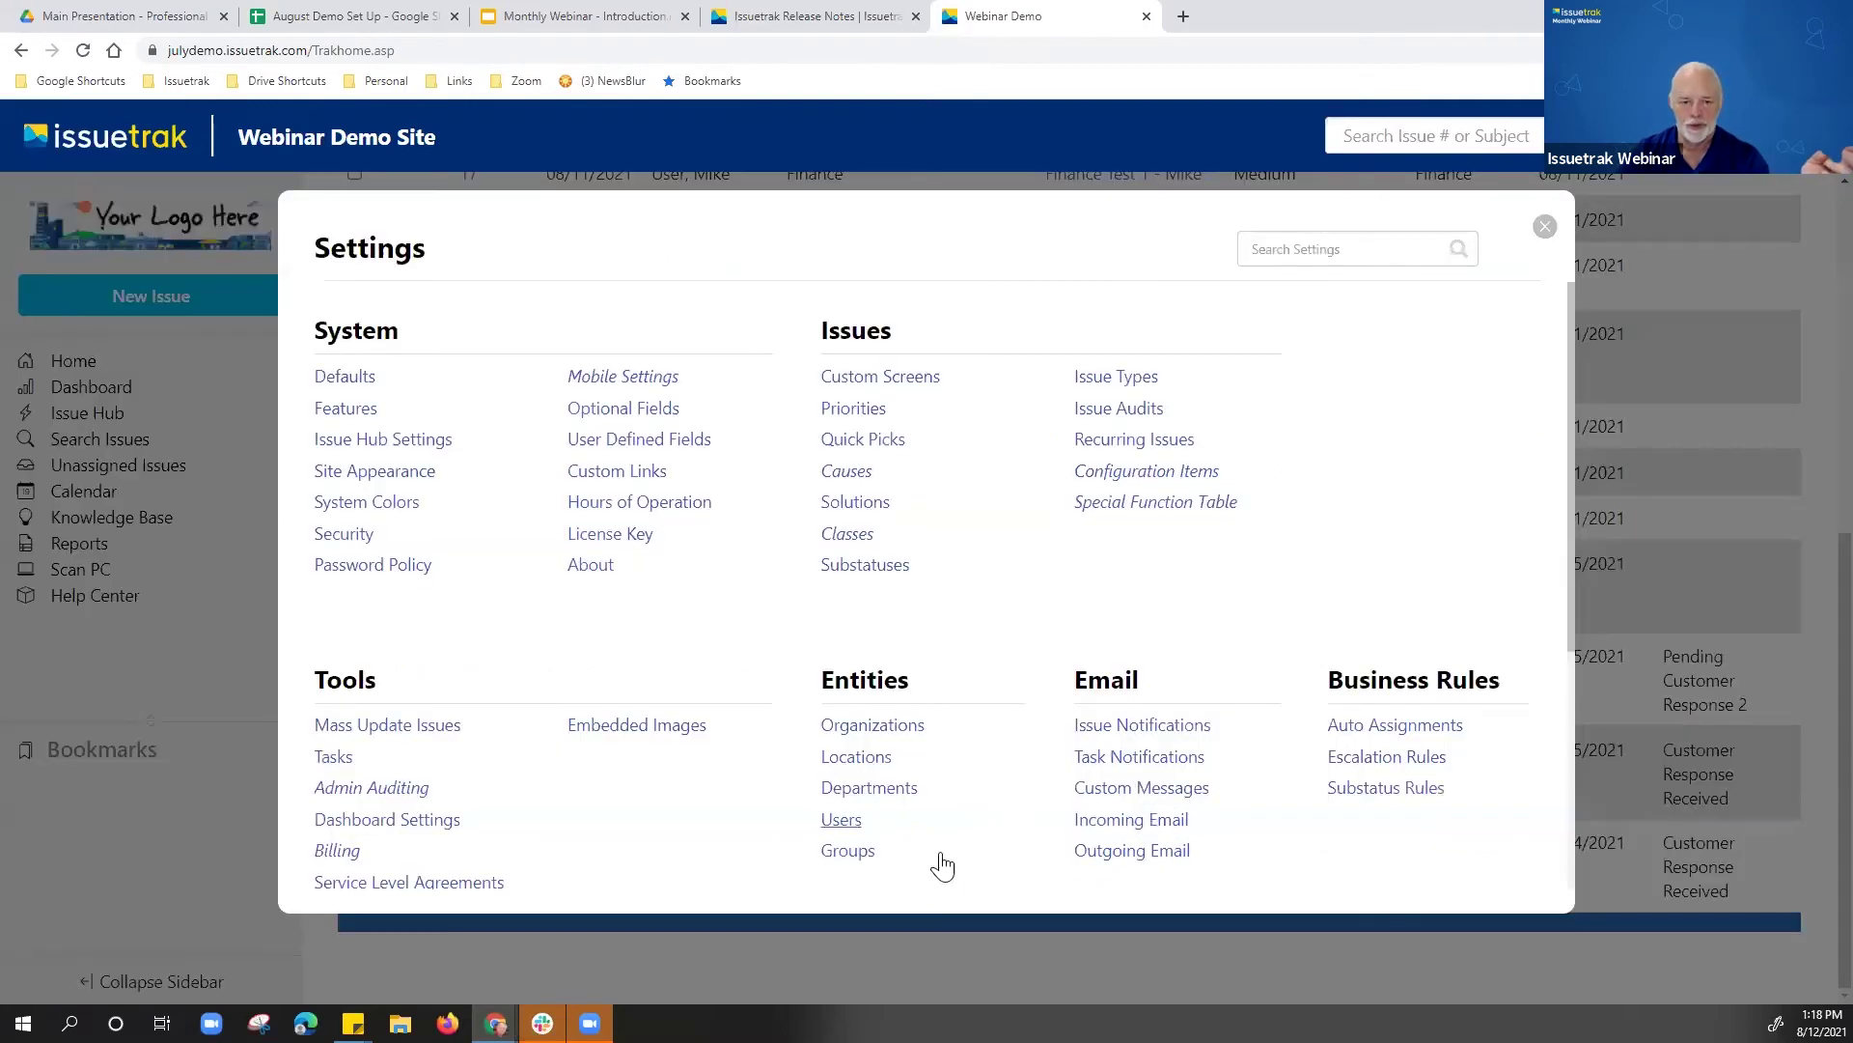
click(855, 820)
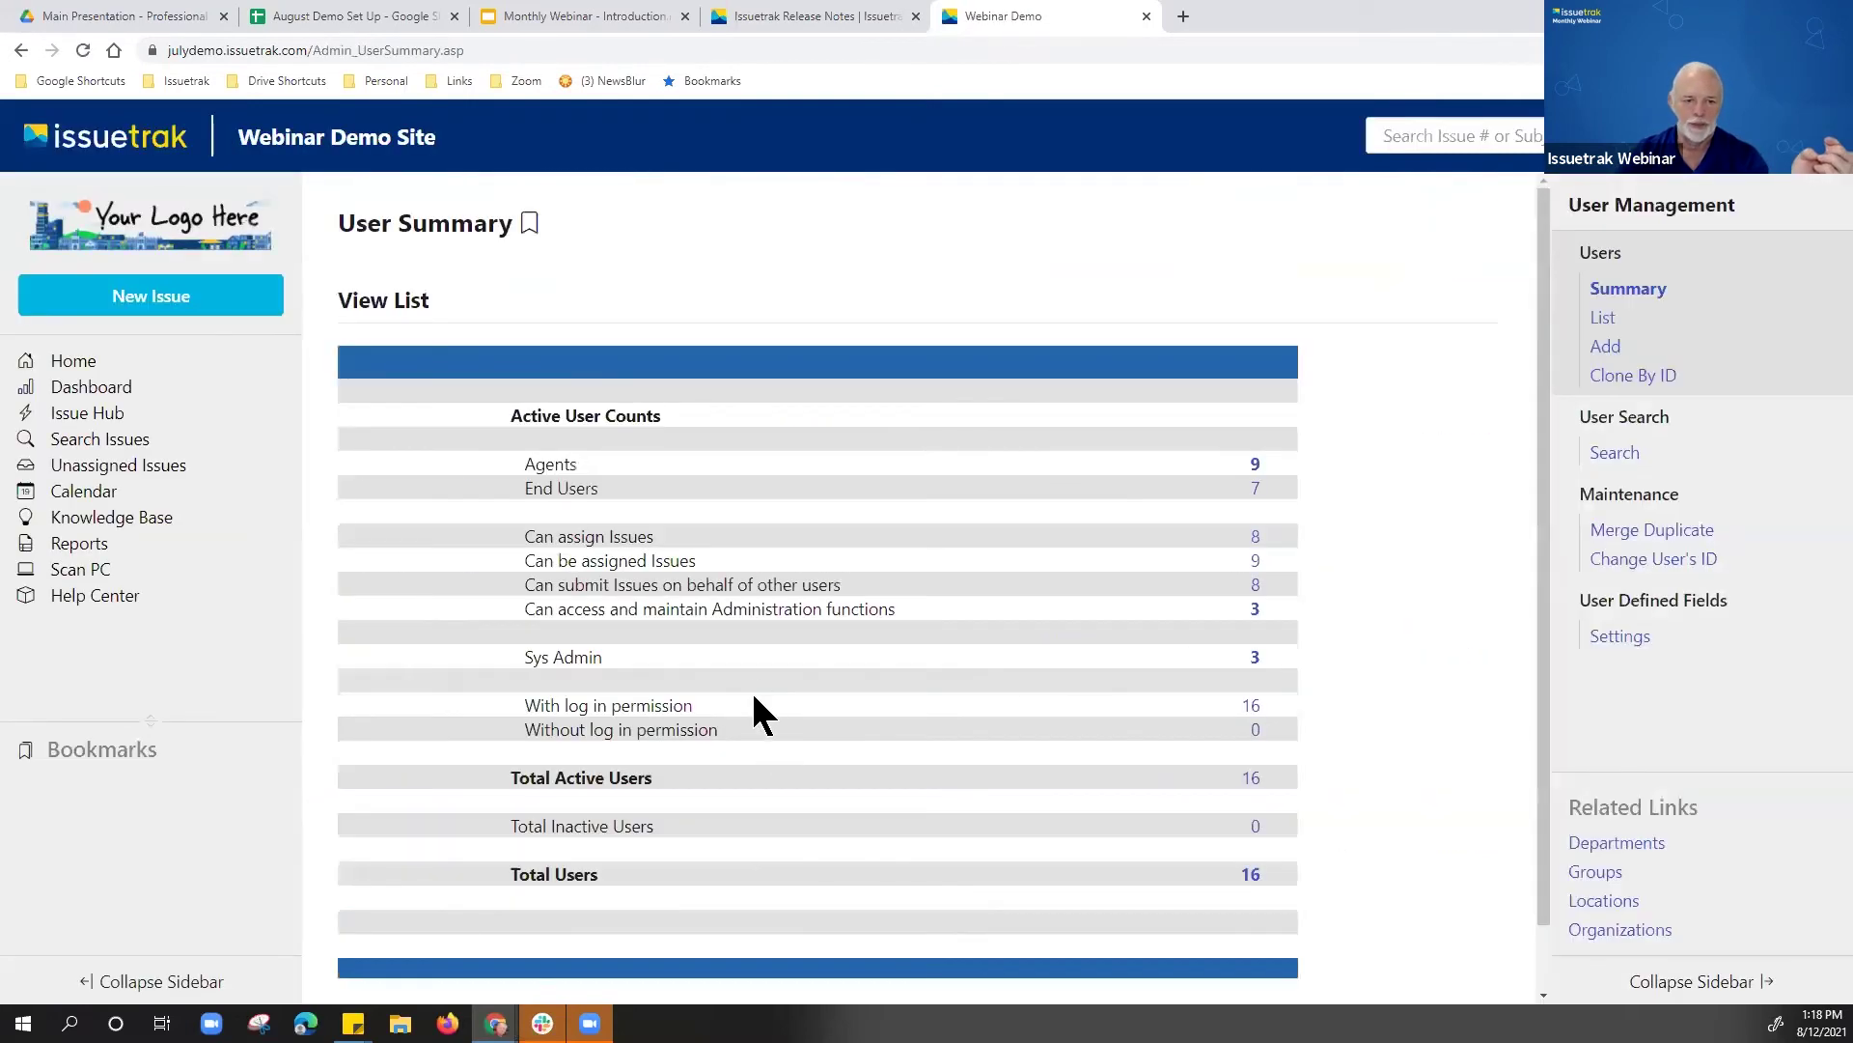
click(1255, 493)
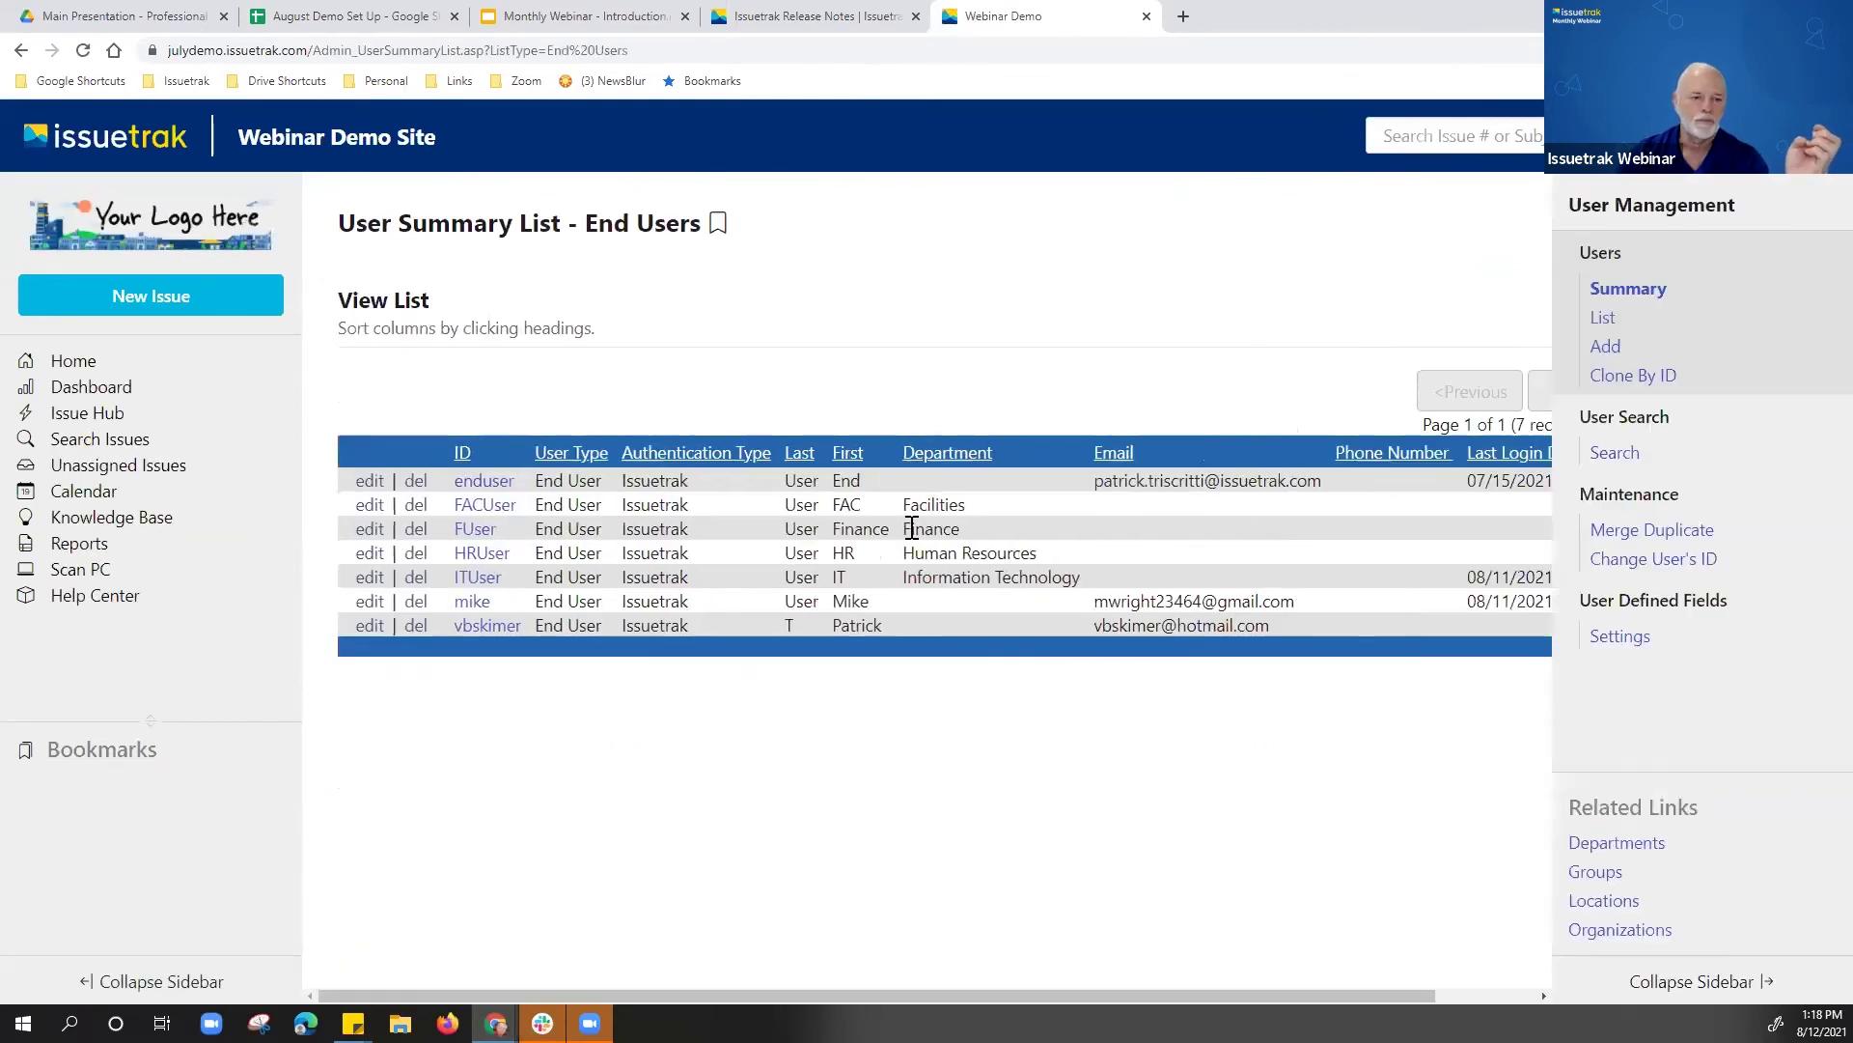
click(370, 601)
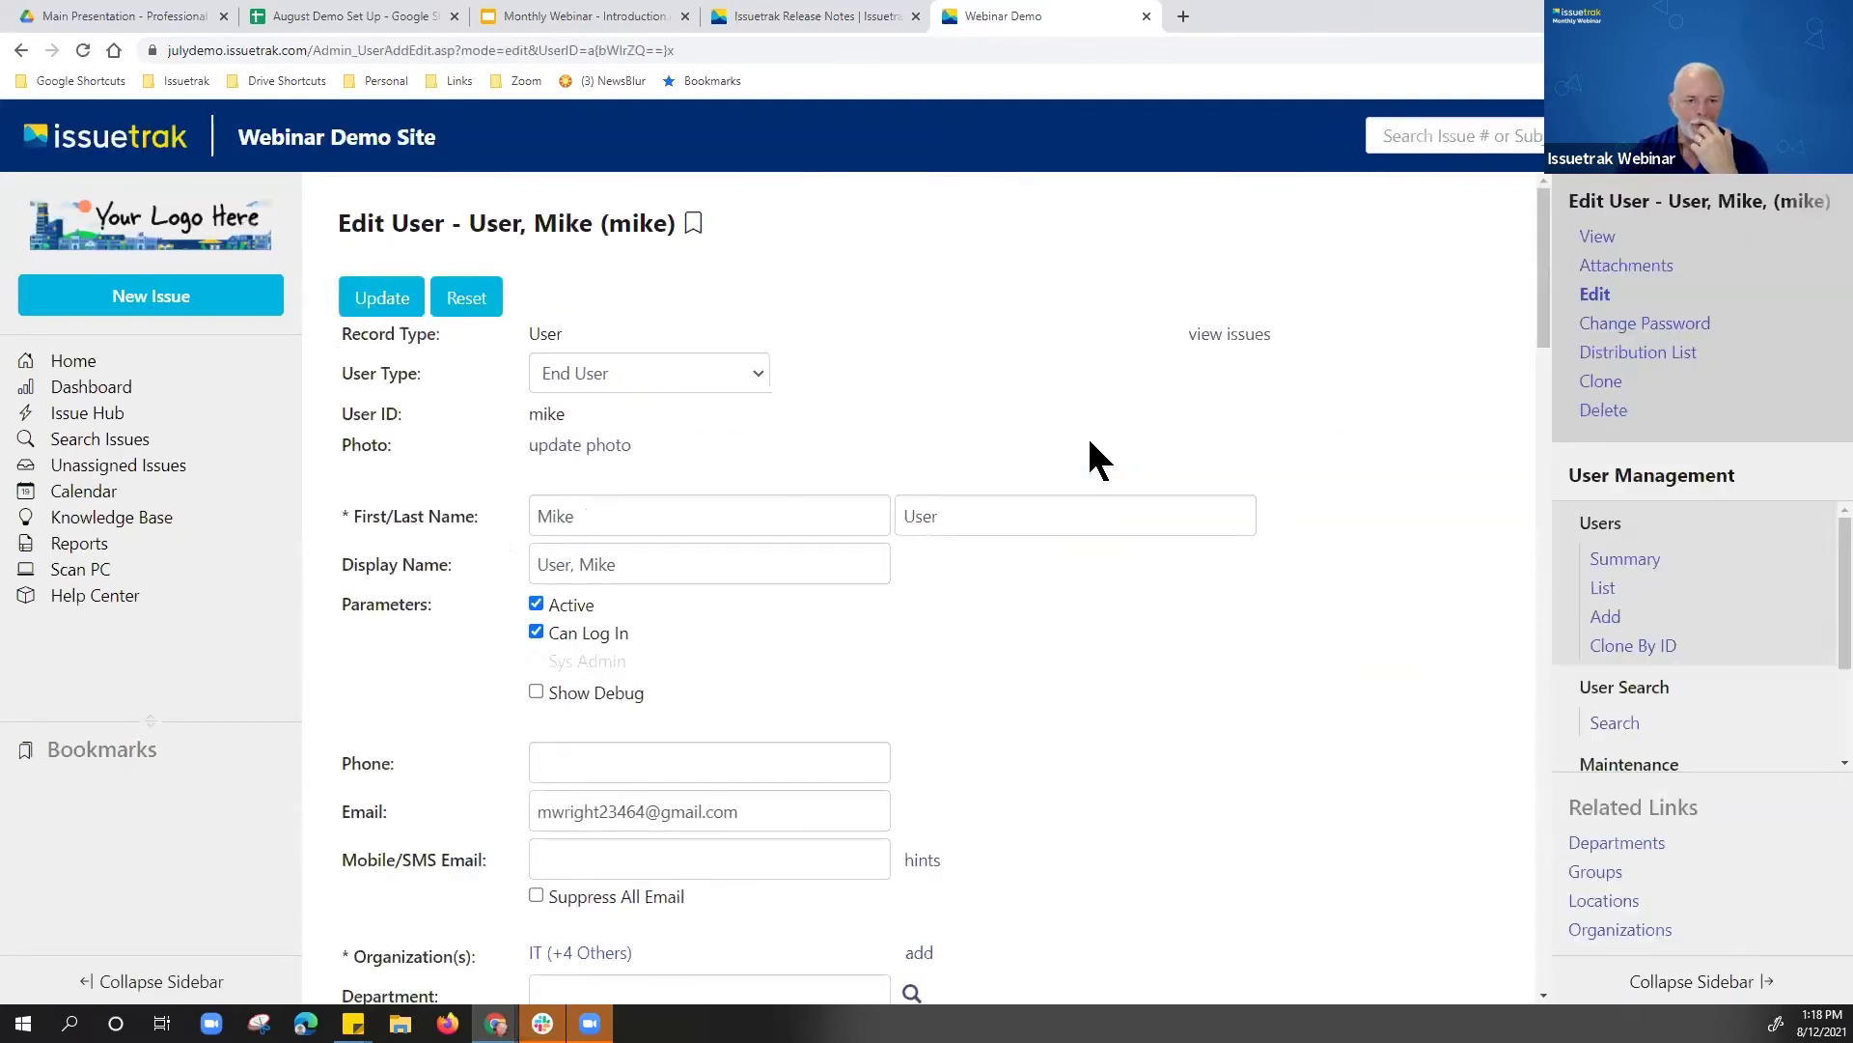
Step: Remove Issuetrak from the end user's organization memberships and save the updated user record
scroll(868, 646, down, 5)
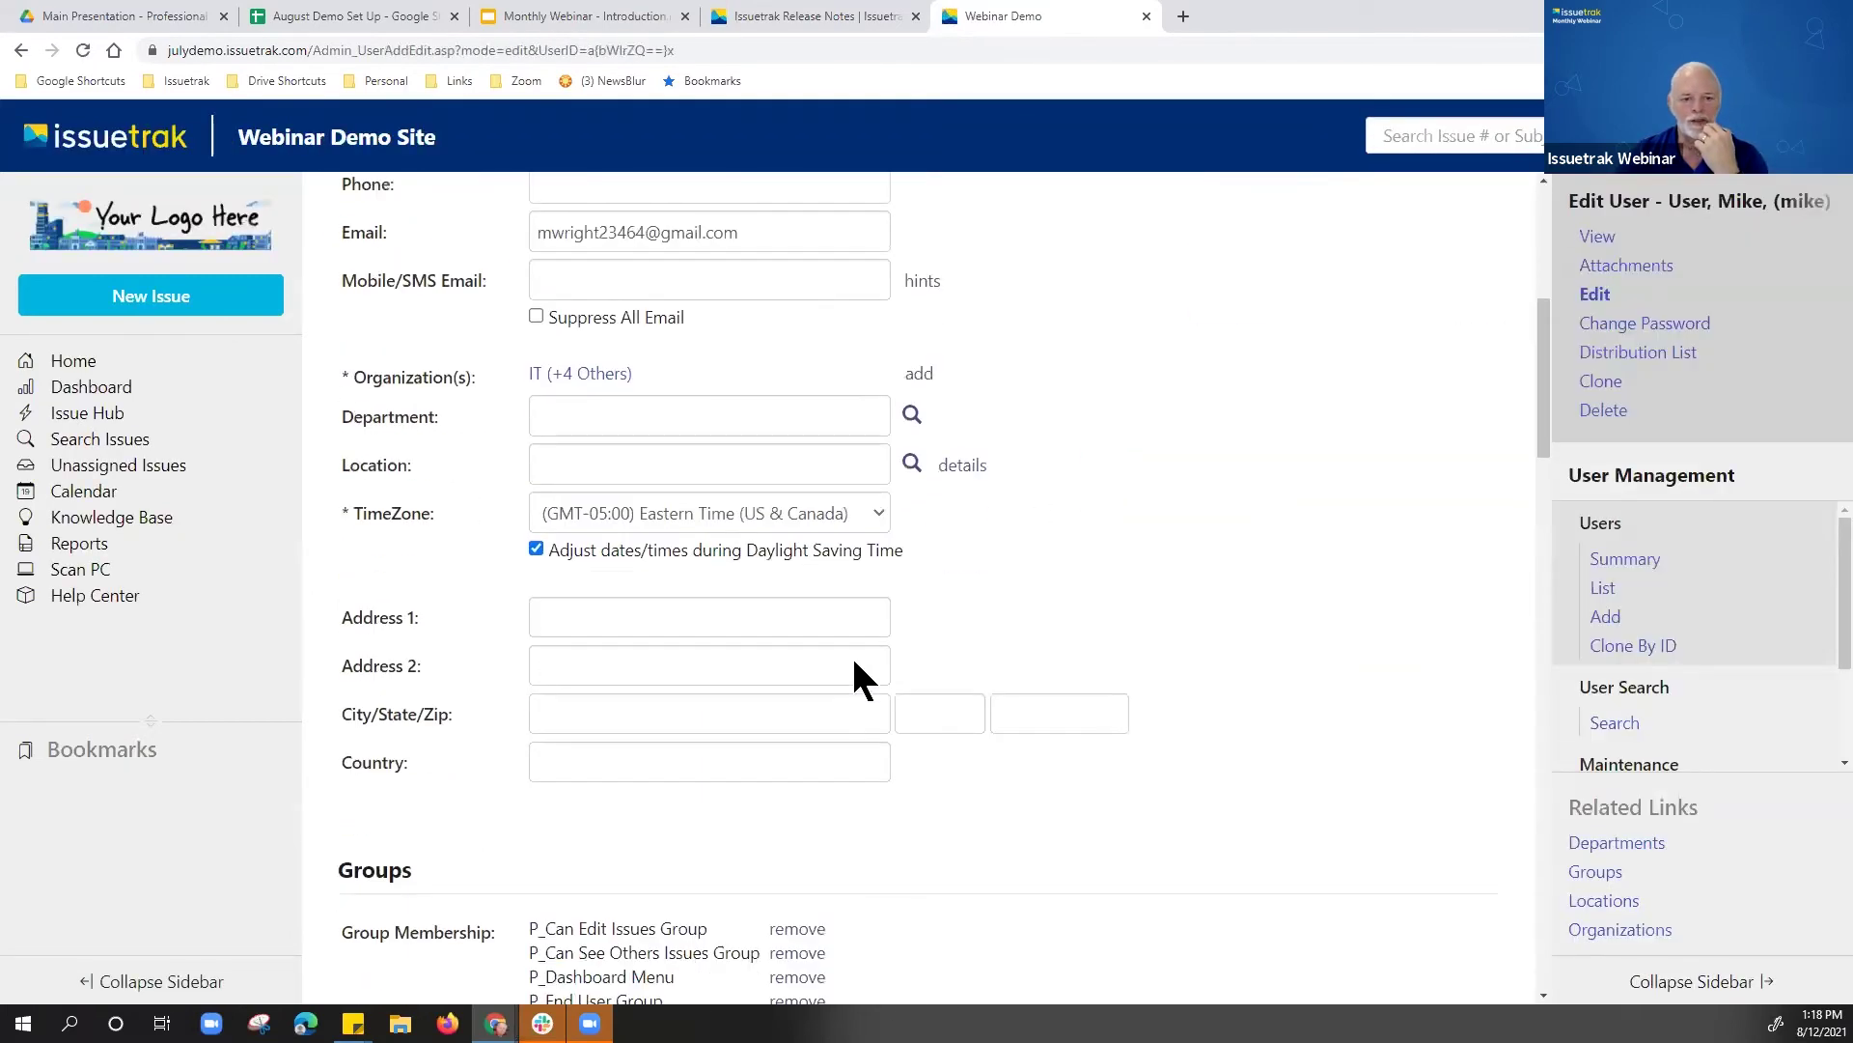
click(579, 374)
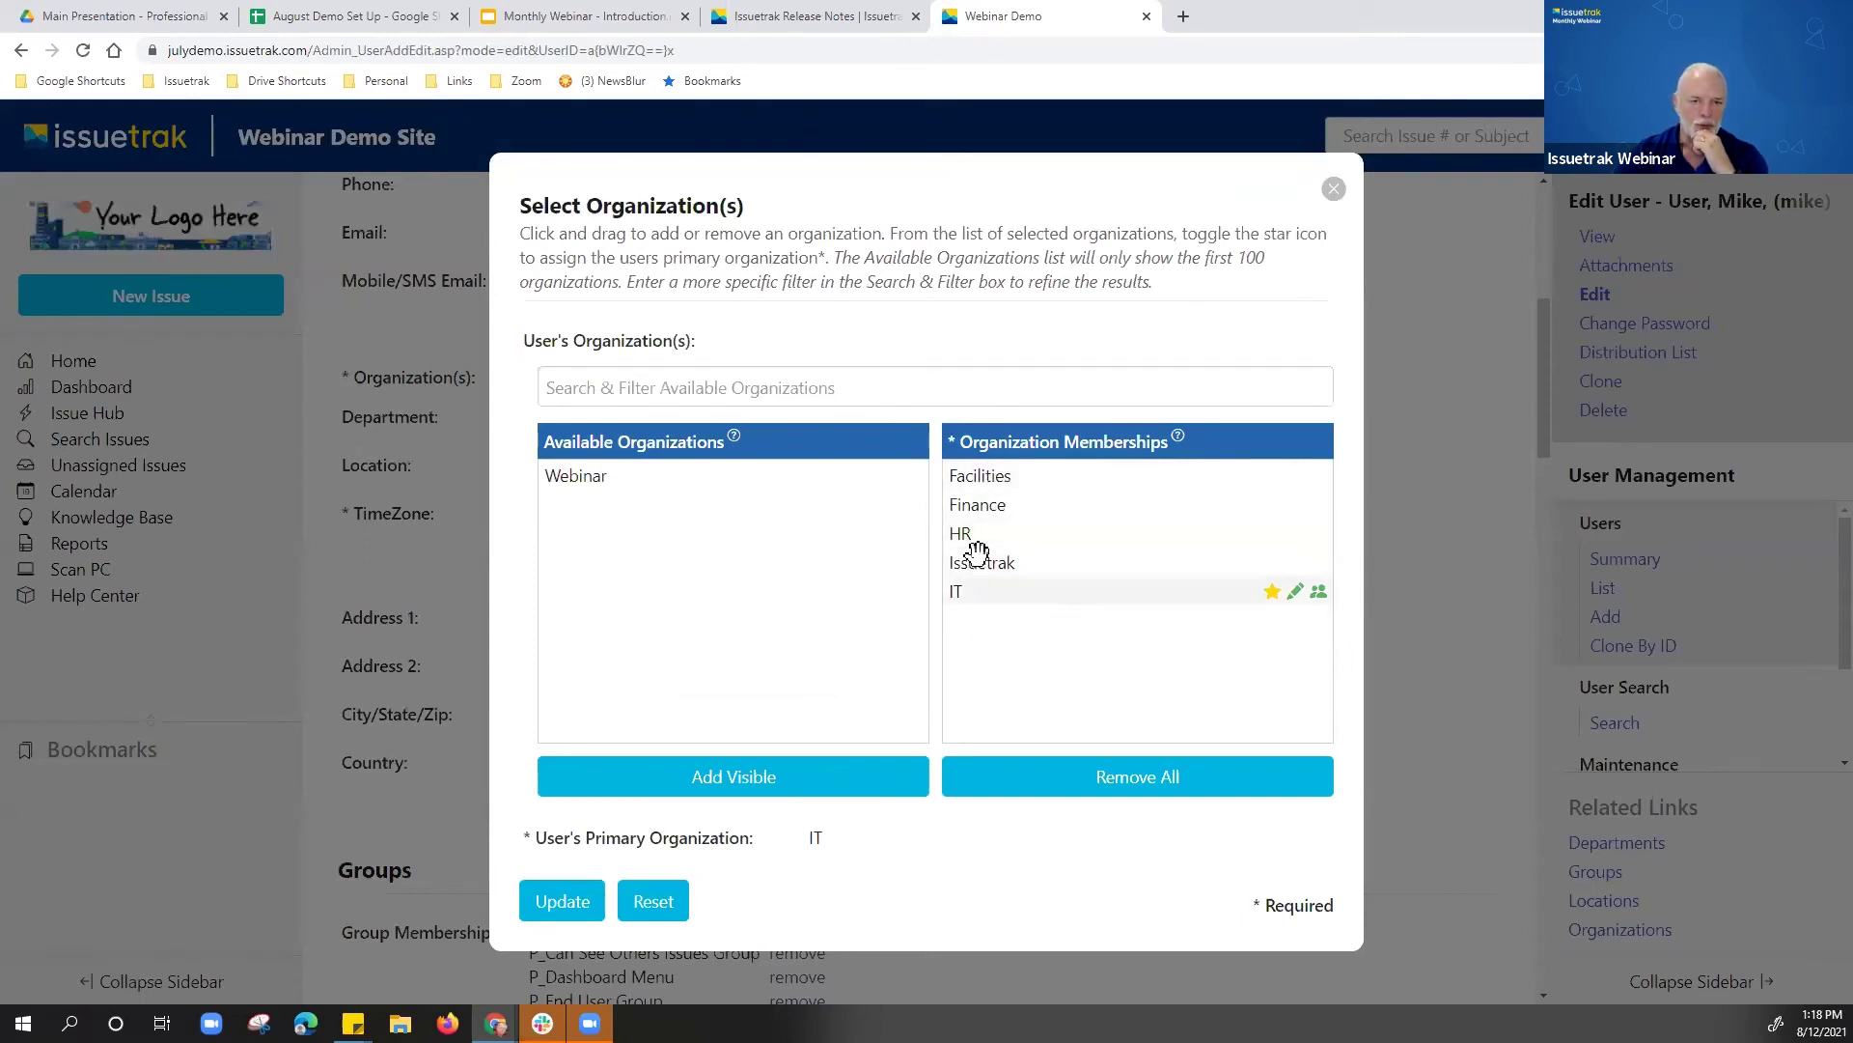
drag(980, 558, 676, 549)
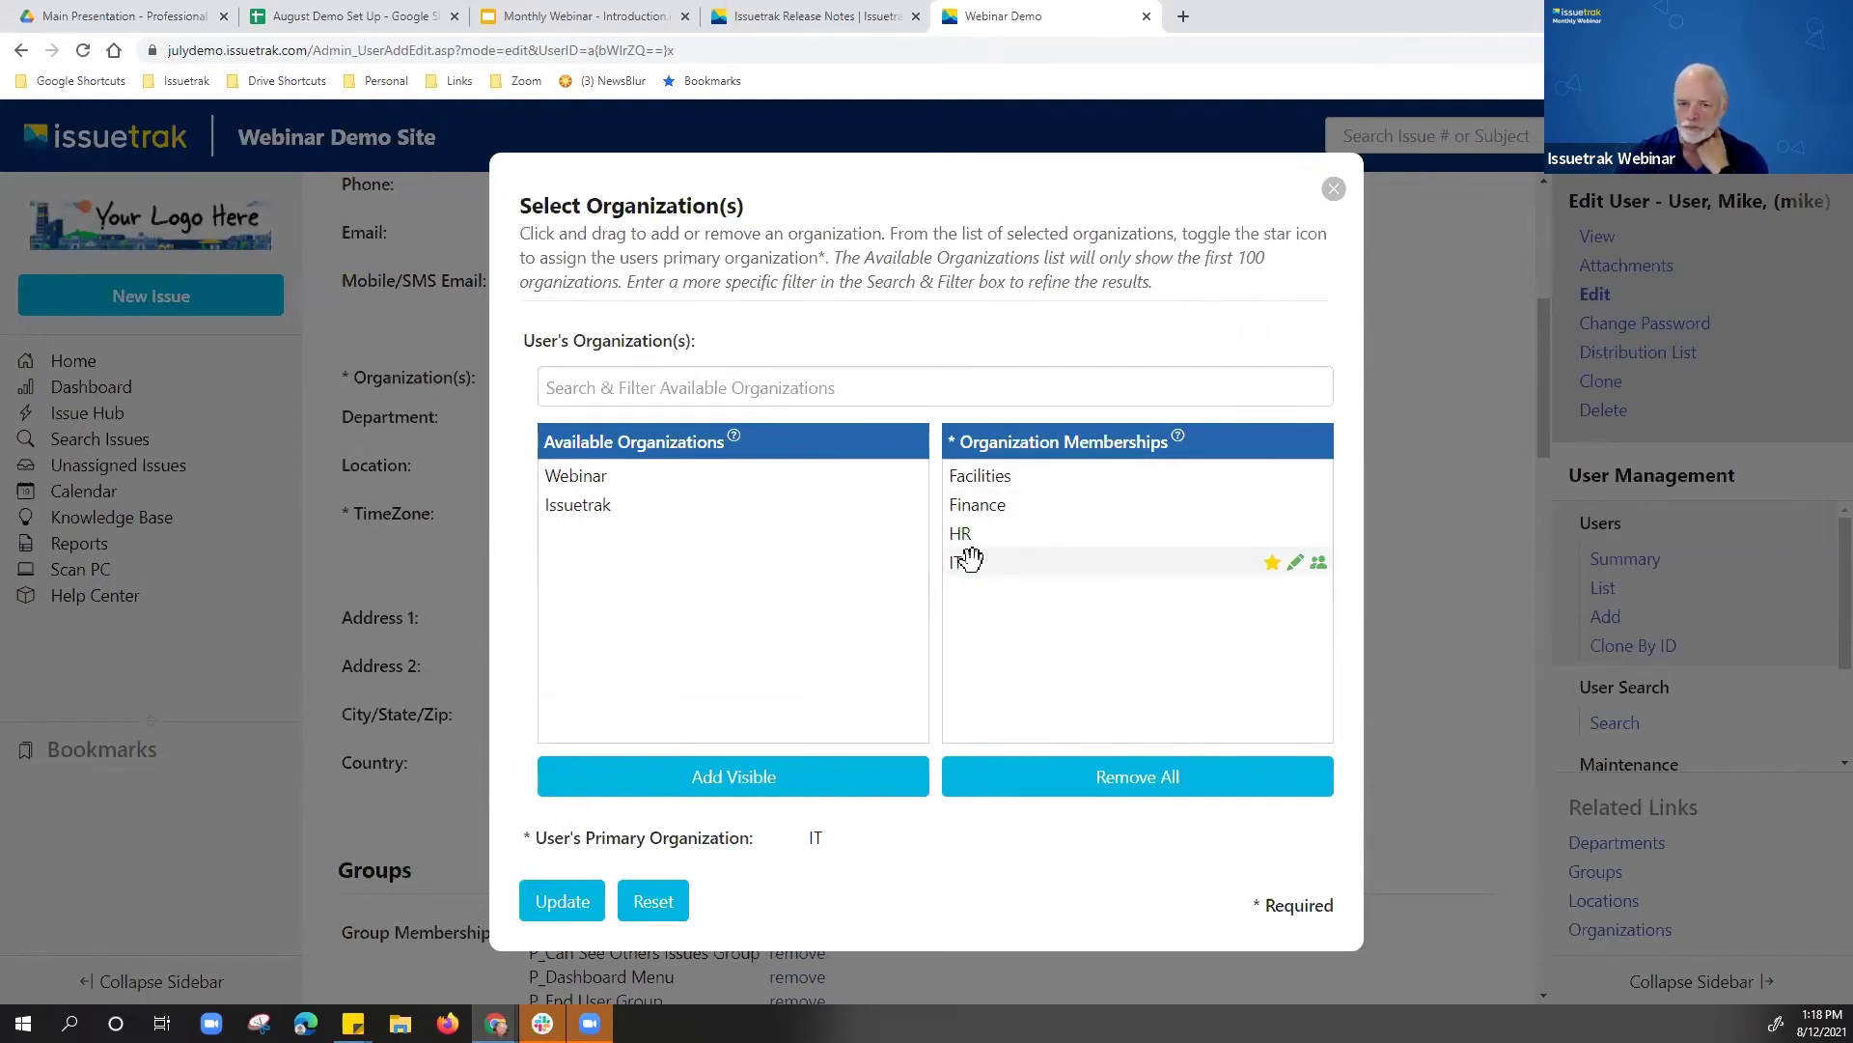
mouse_move(1289, 543)
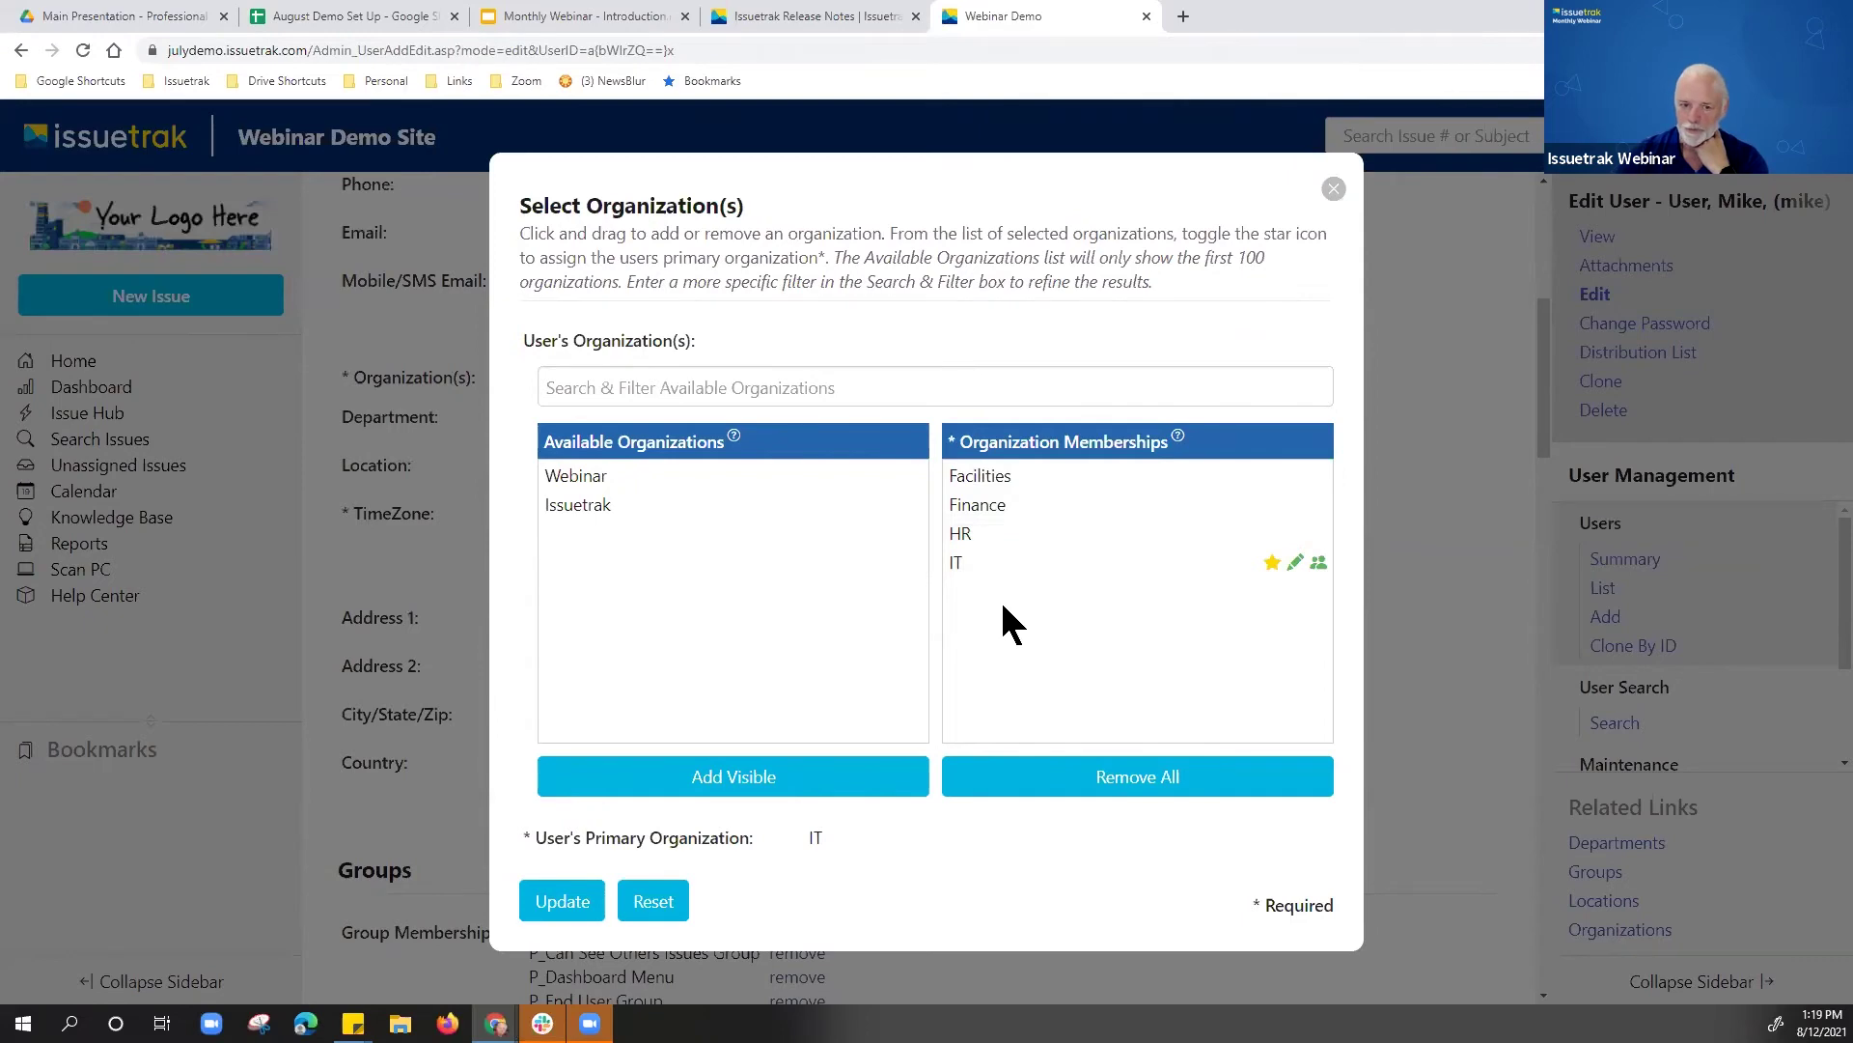
click(568, 900)
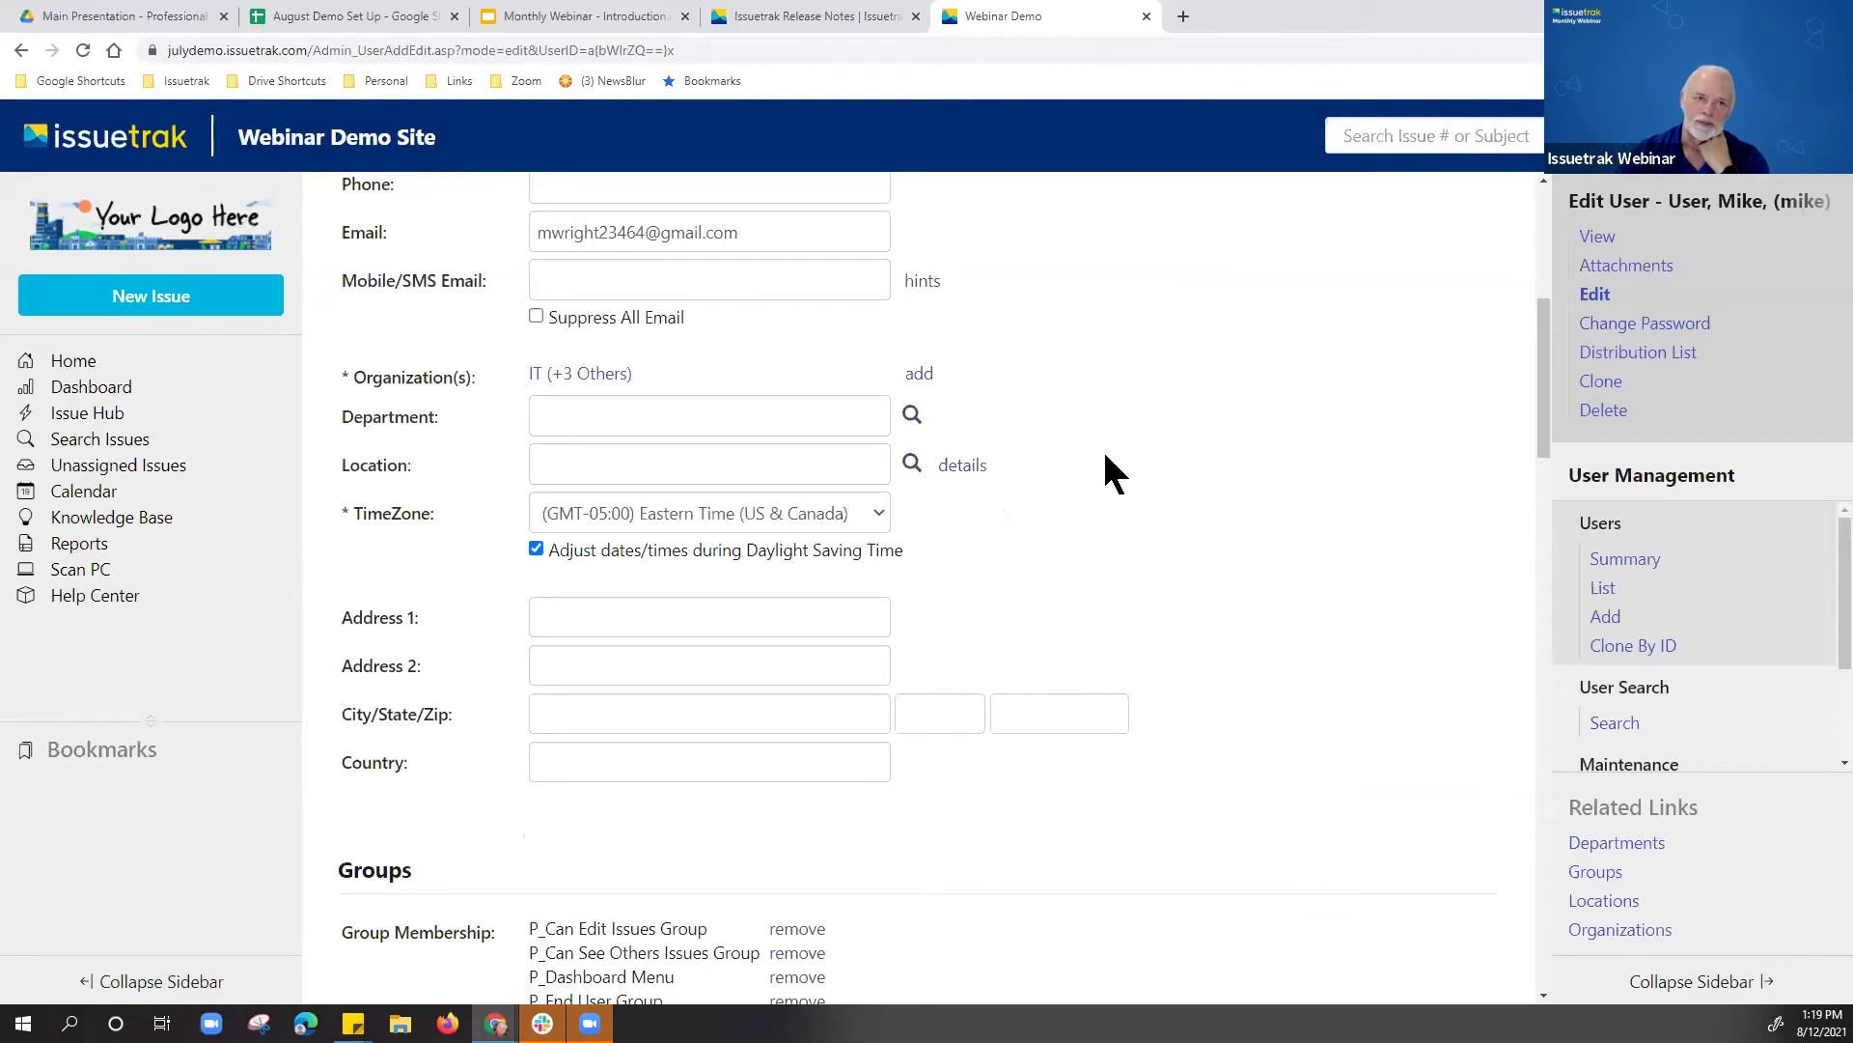
scroll(1110, 473, up, 6)
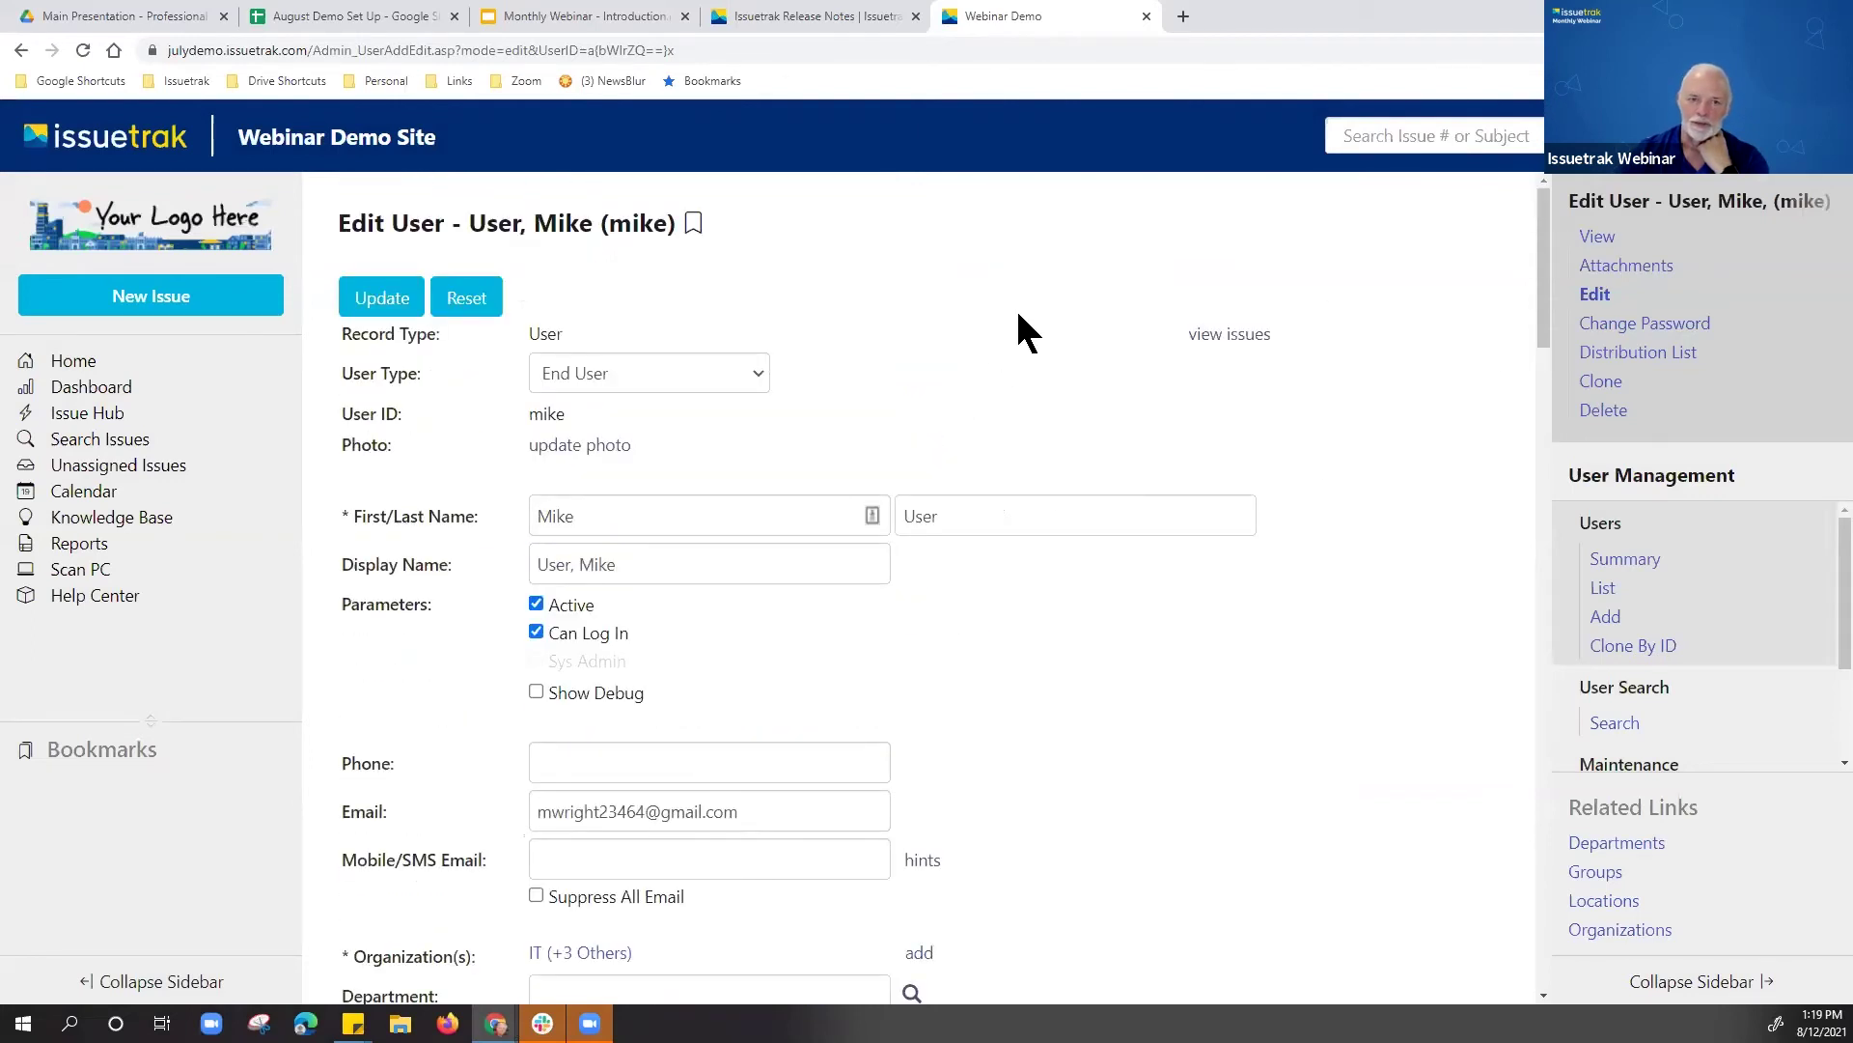
click(383, 295)
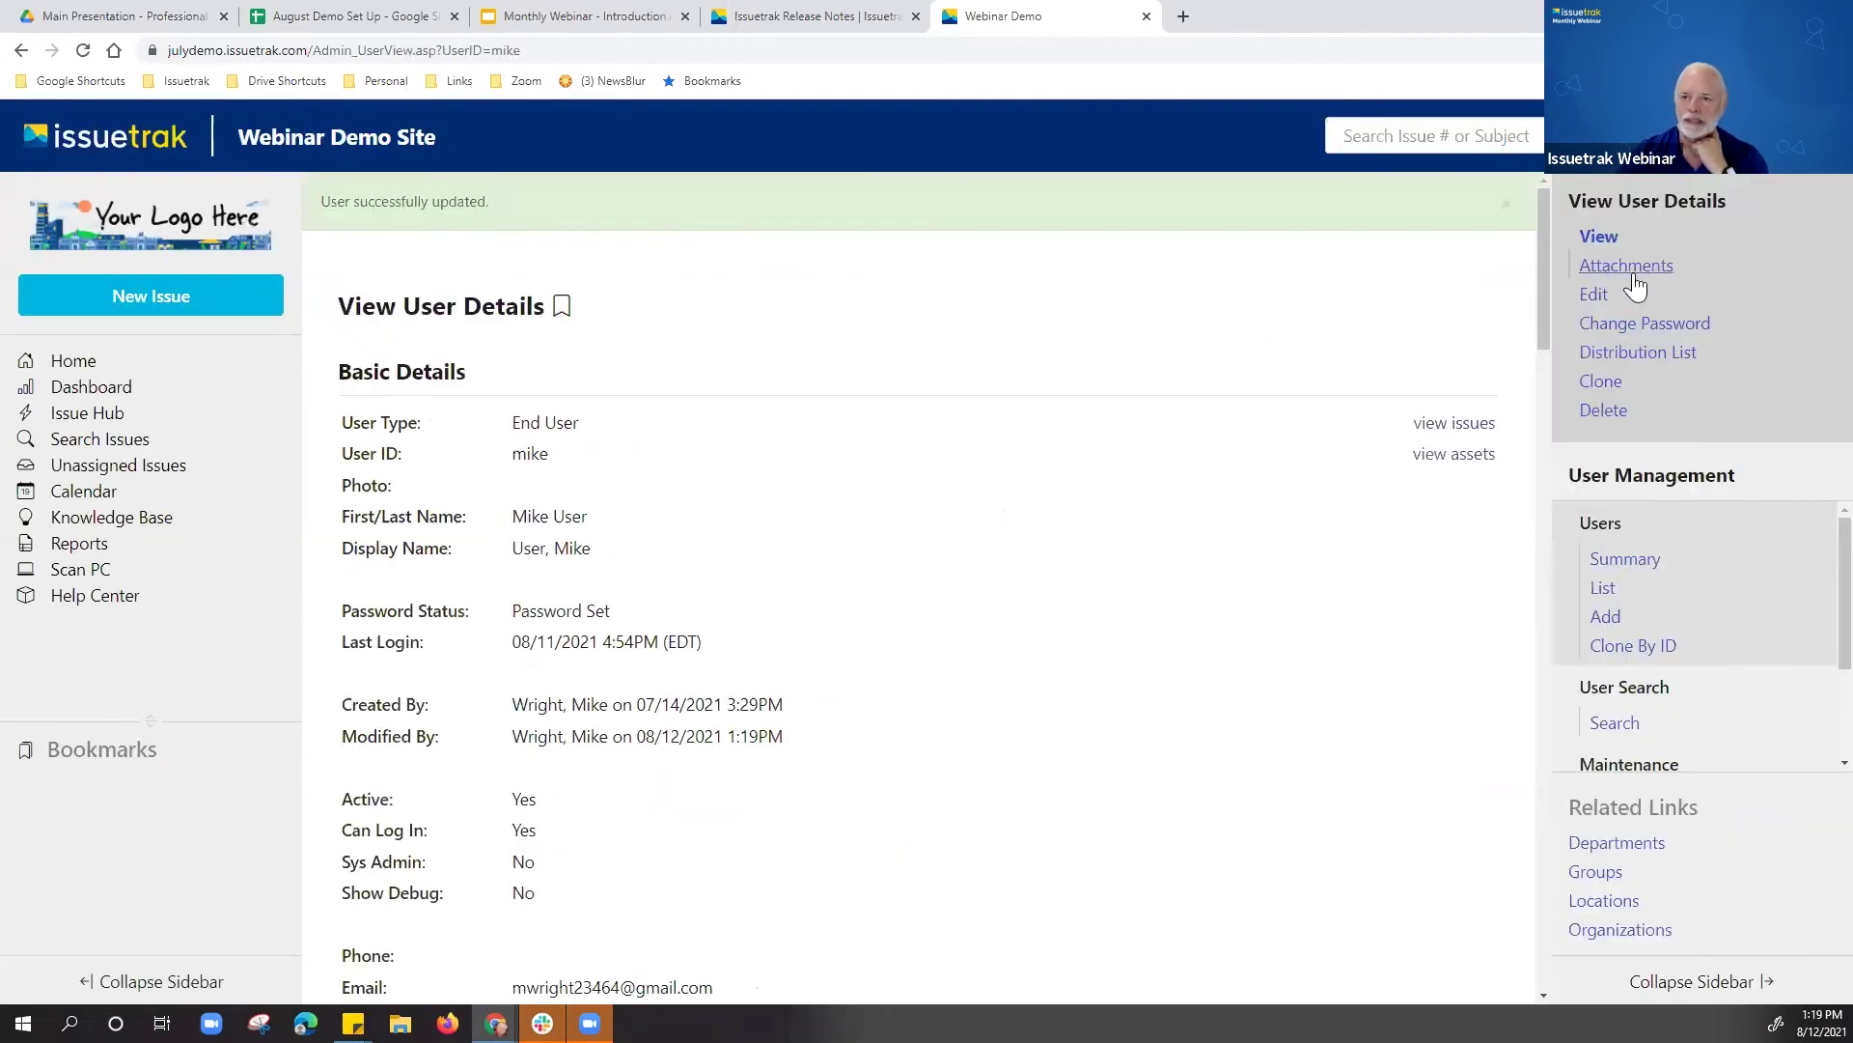
Step: Log out of the current account on the demo site
click(1784, 135)
click(1679, 276)
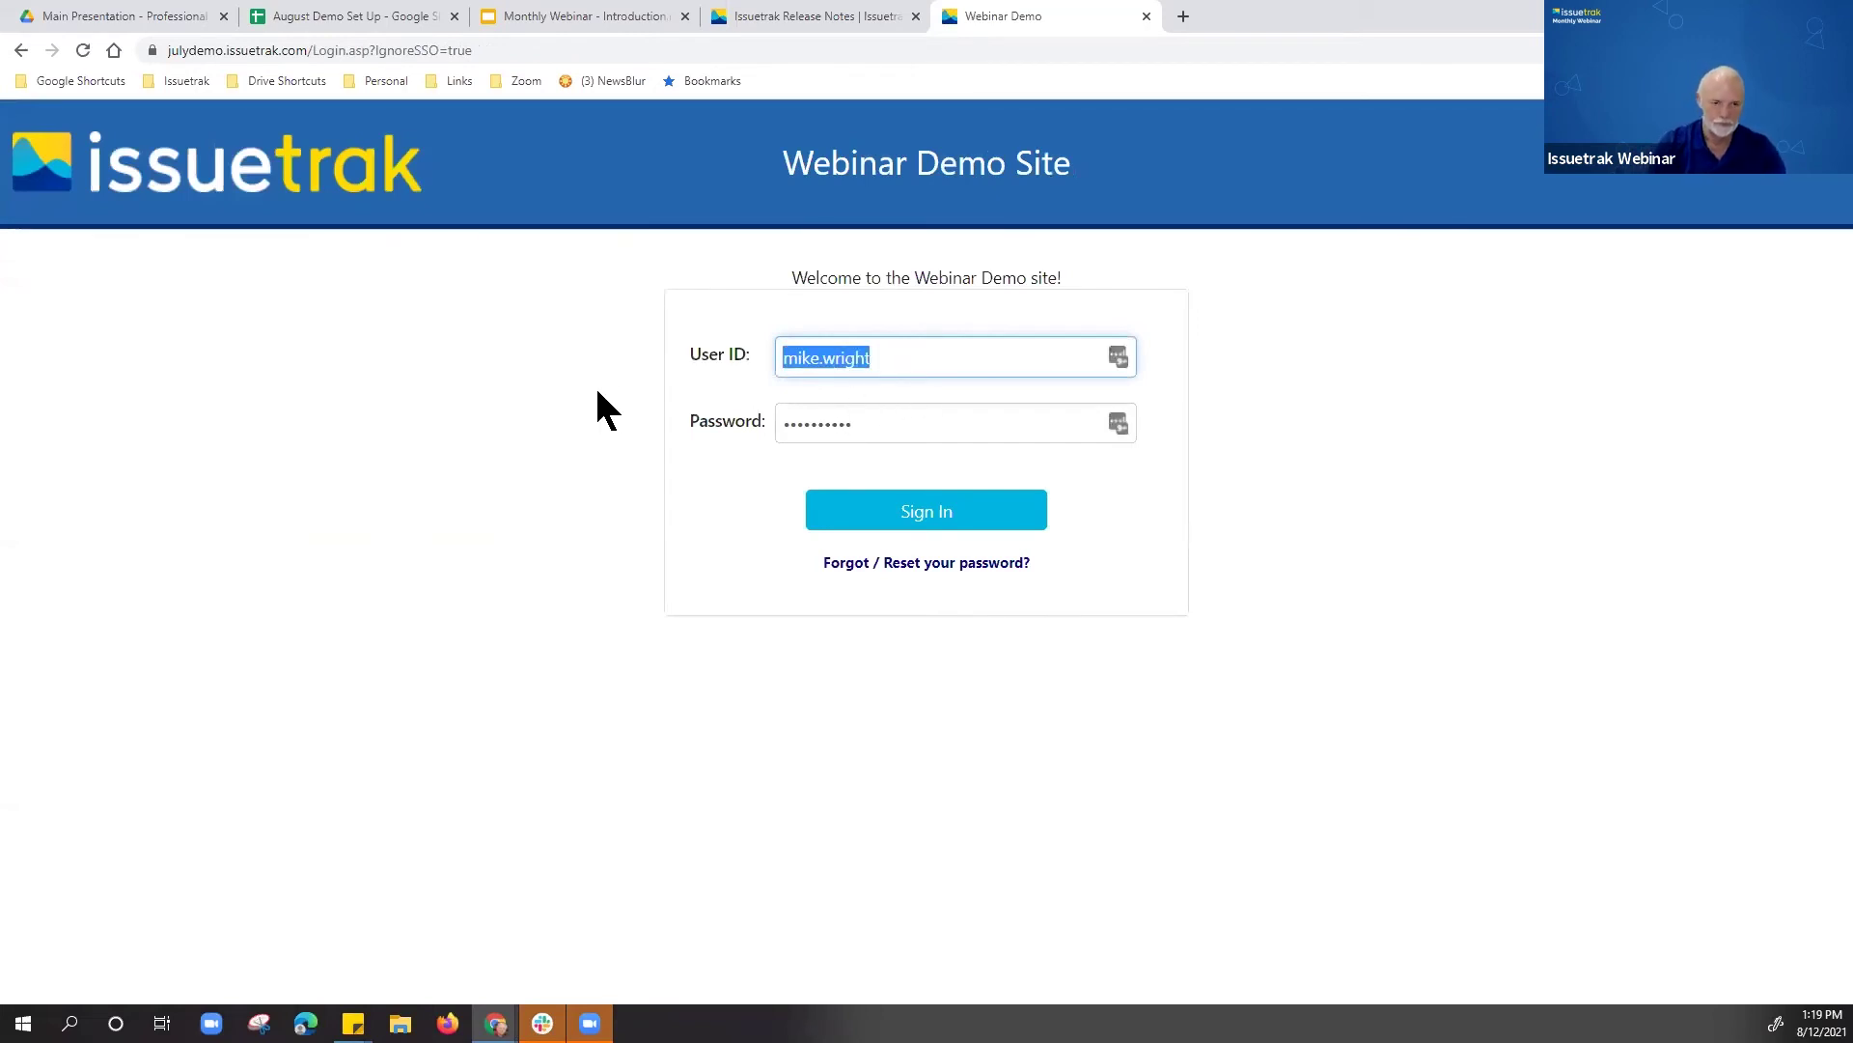
Step: Sign in to the demo site with the end user's ID and password, declining to update the saved login
text(Mike)
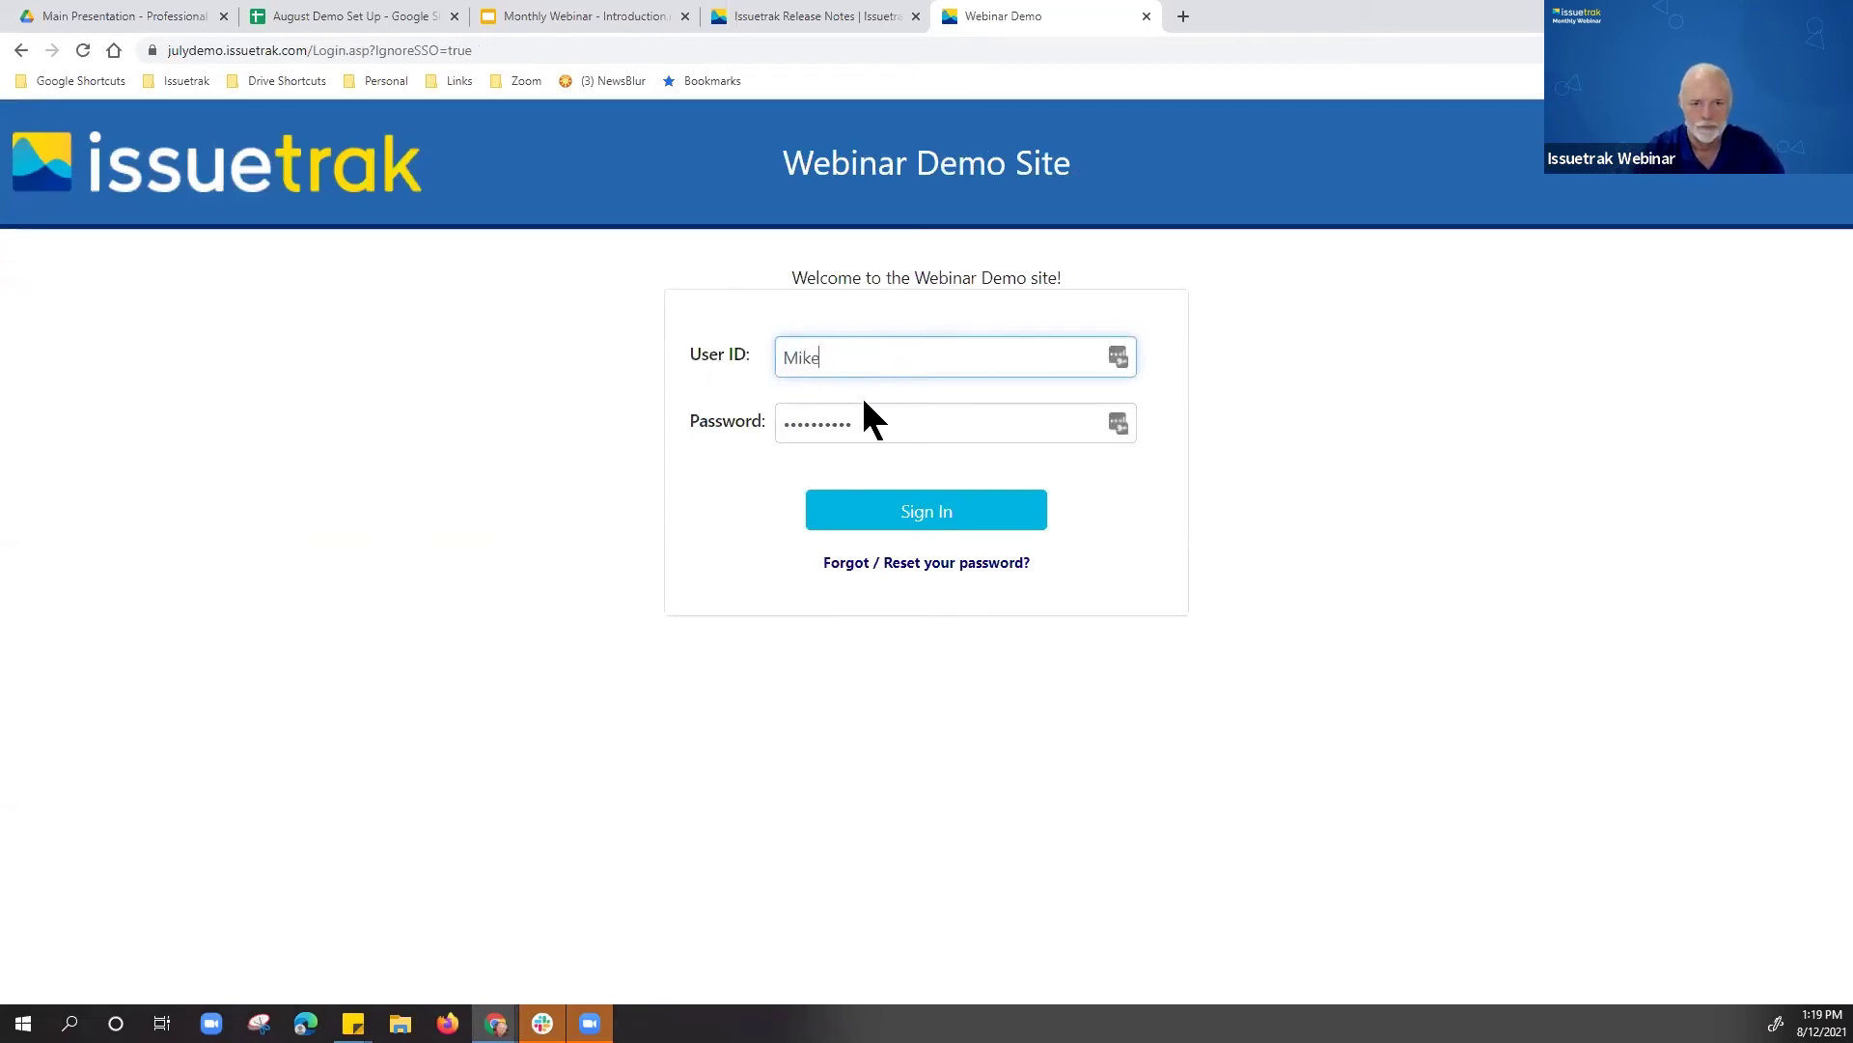
key(Tab)
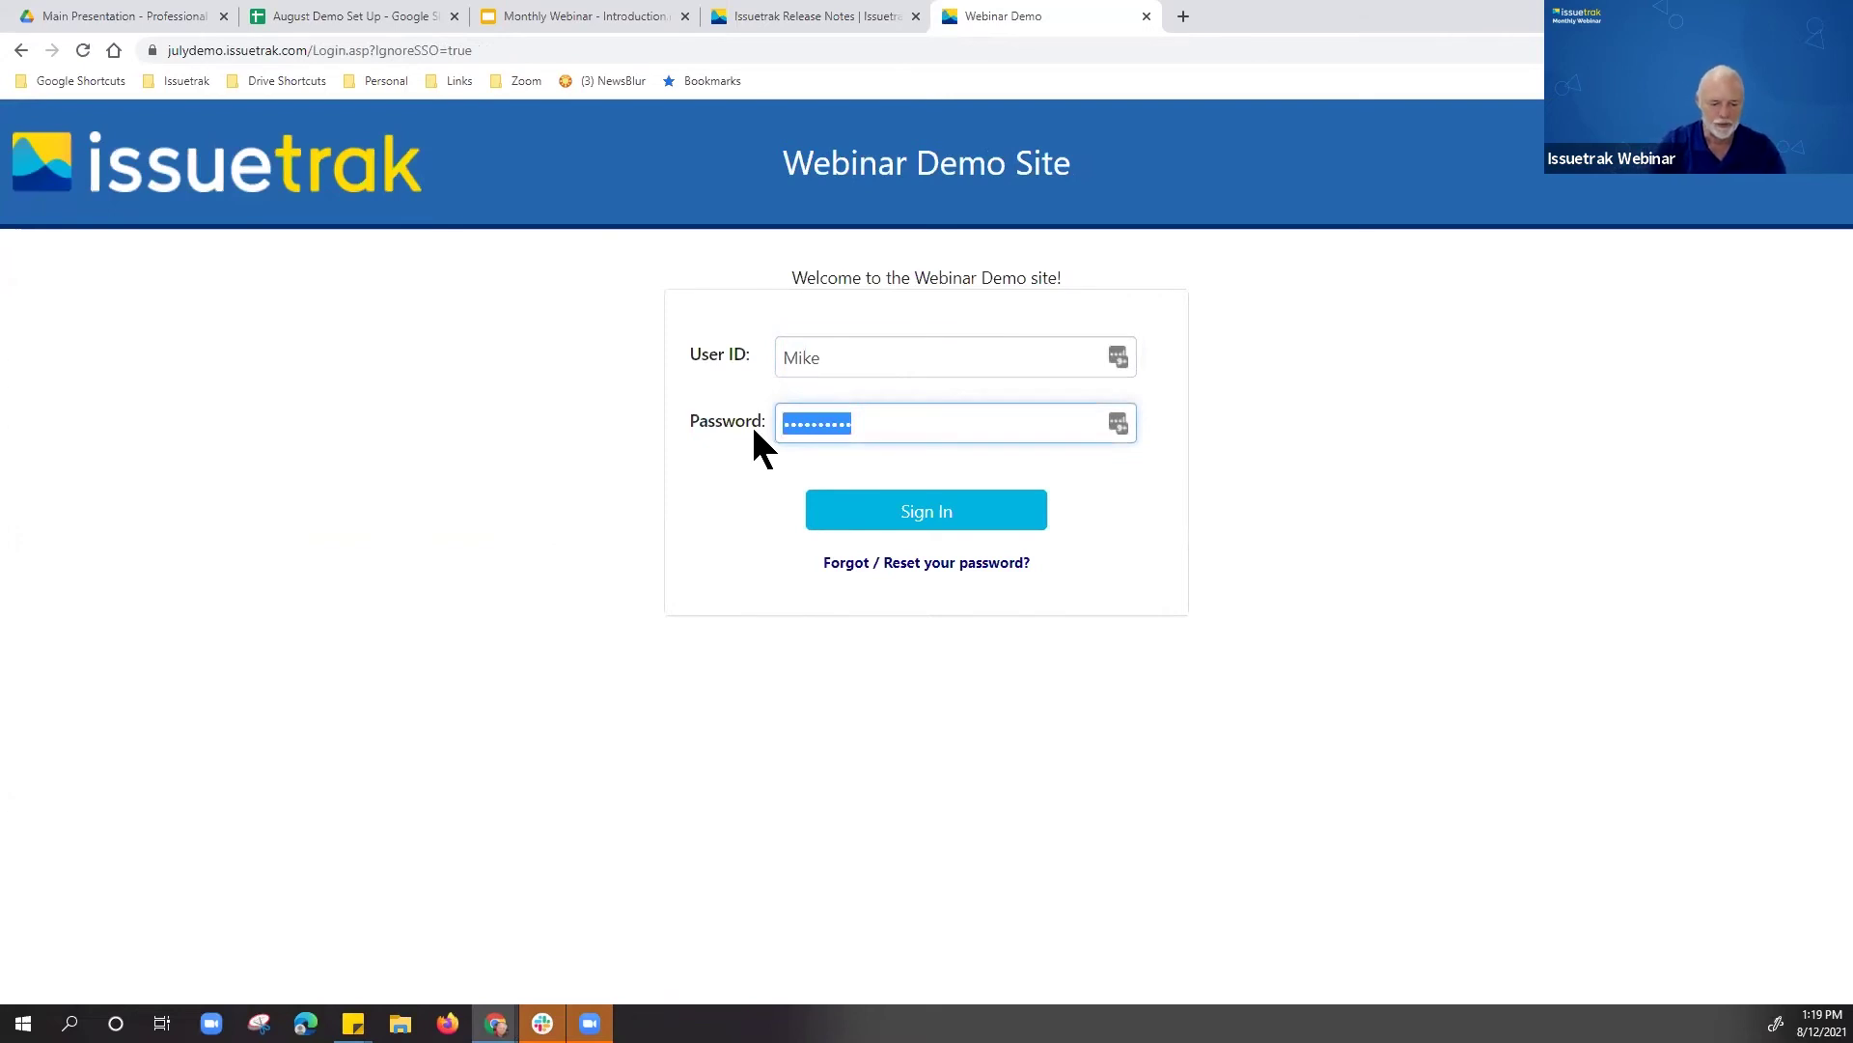
text(•••••••••)
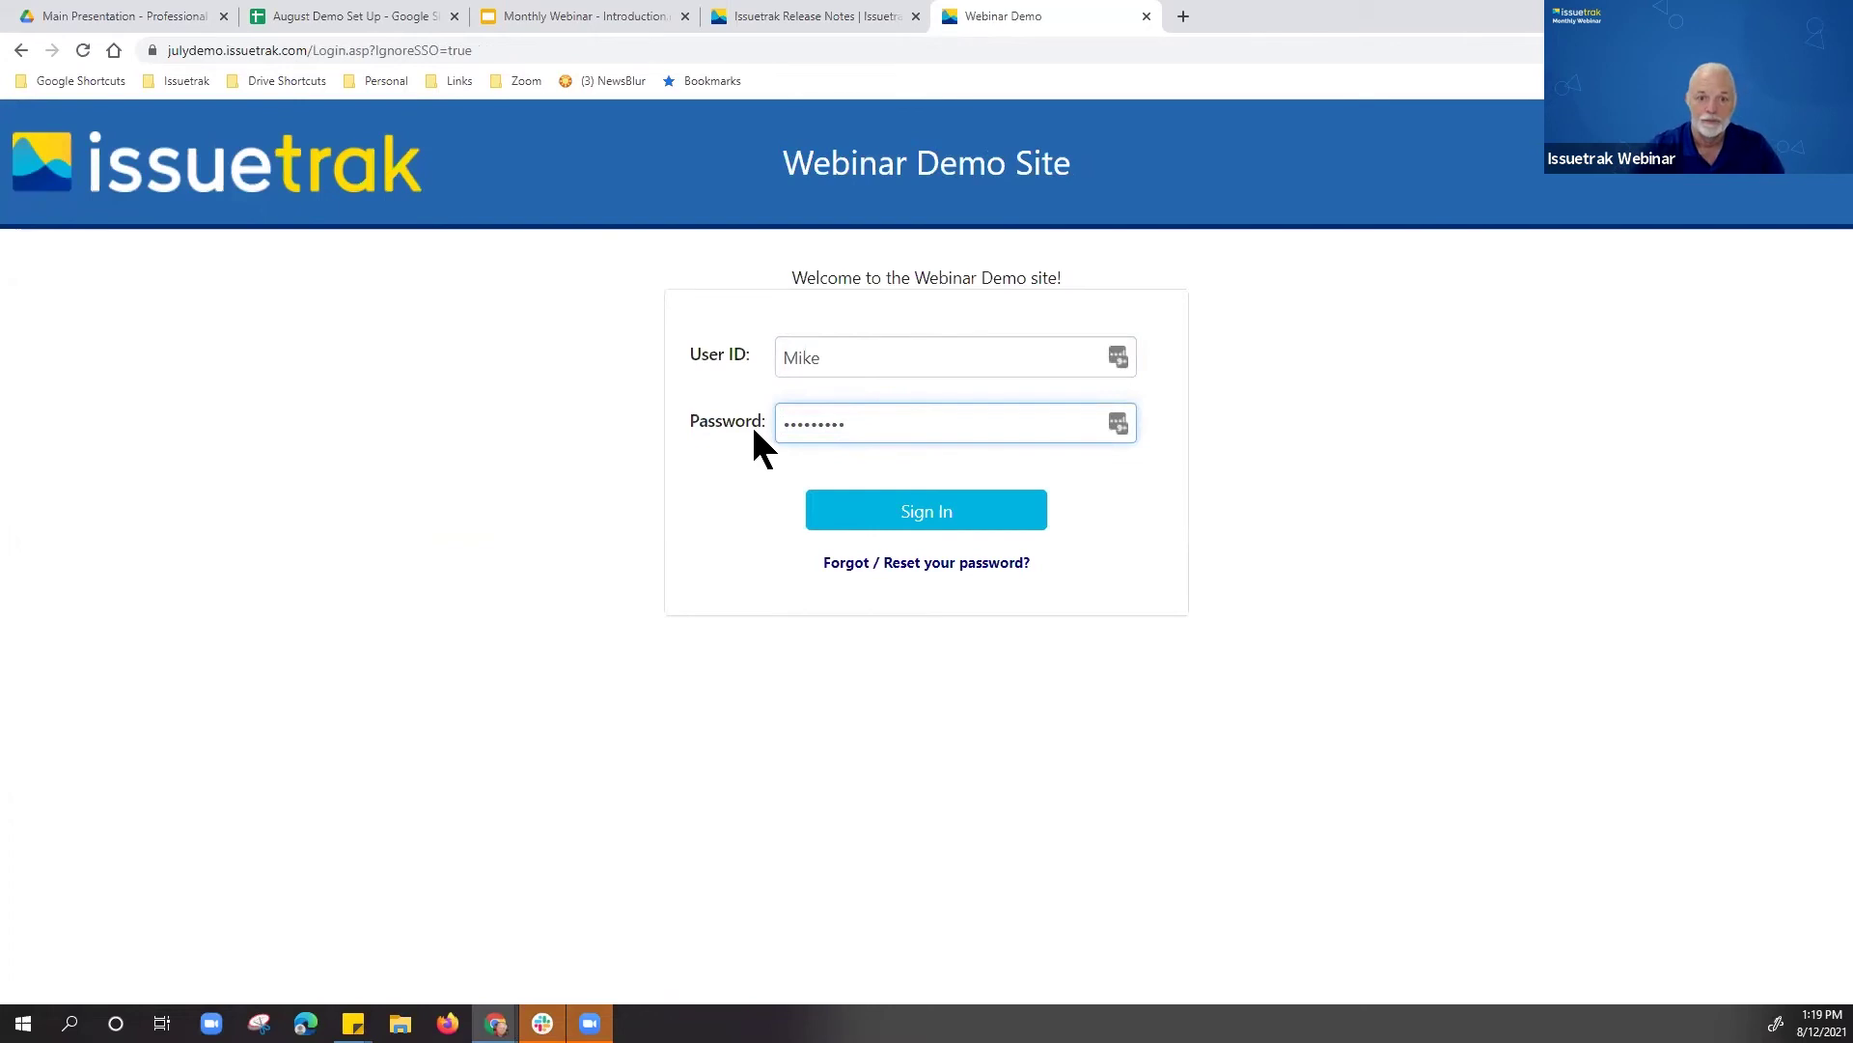
click(900, 513)
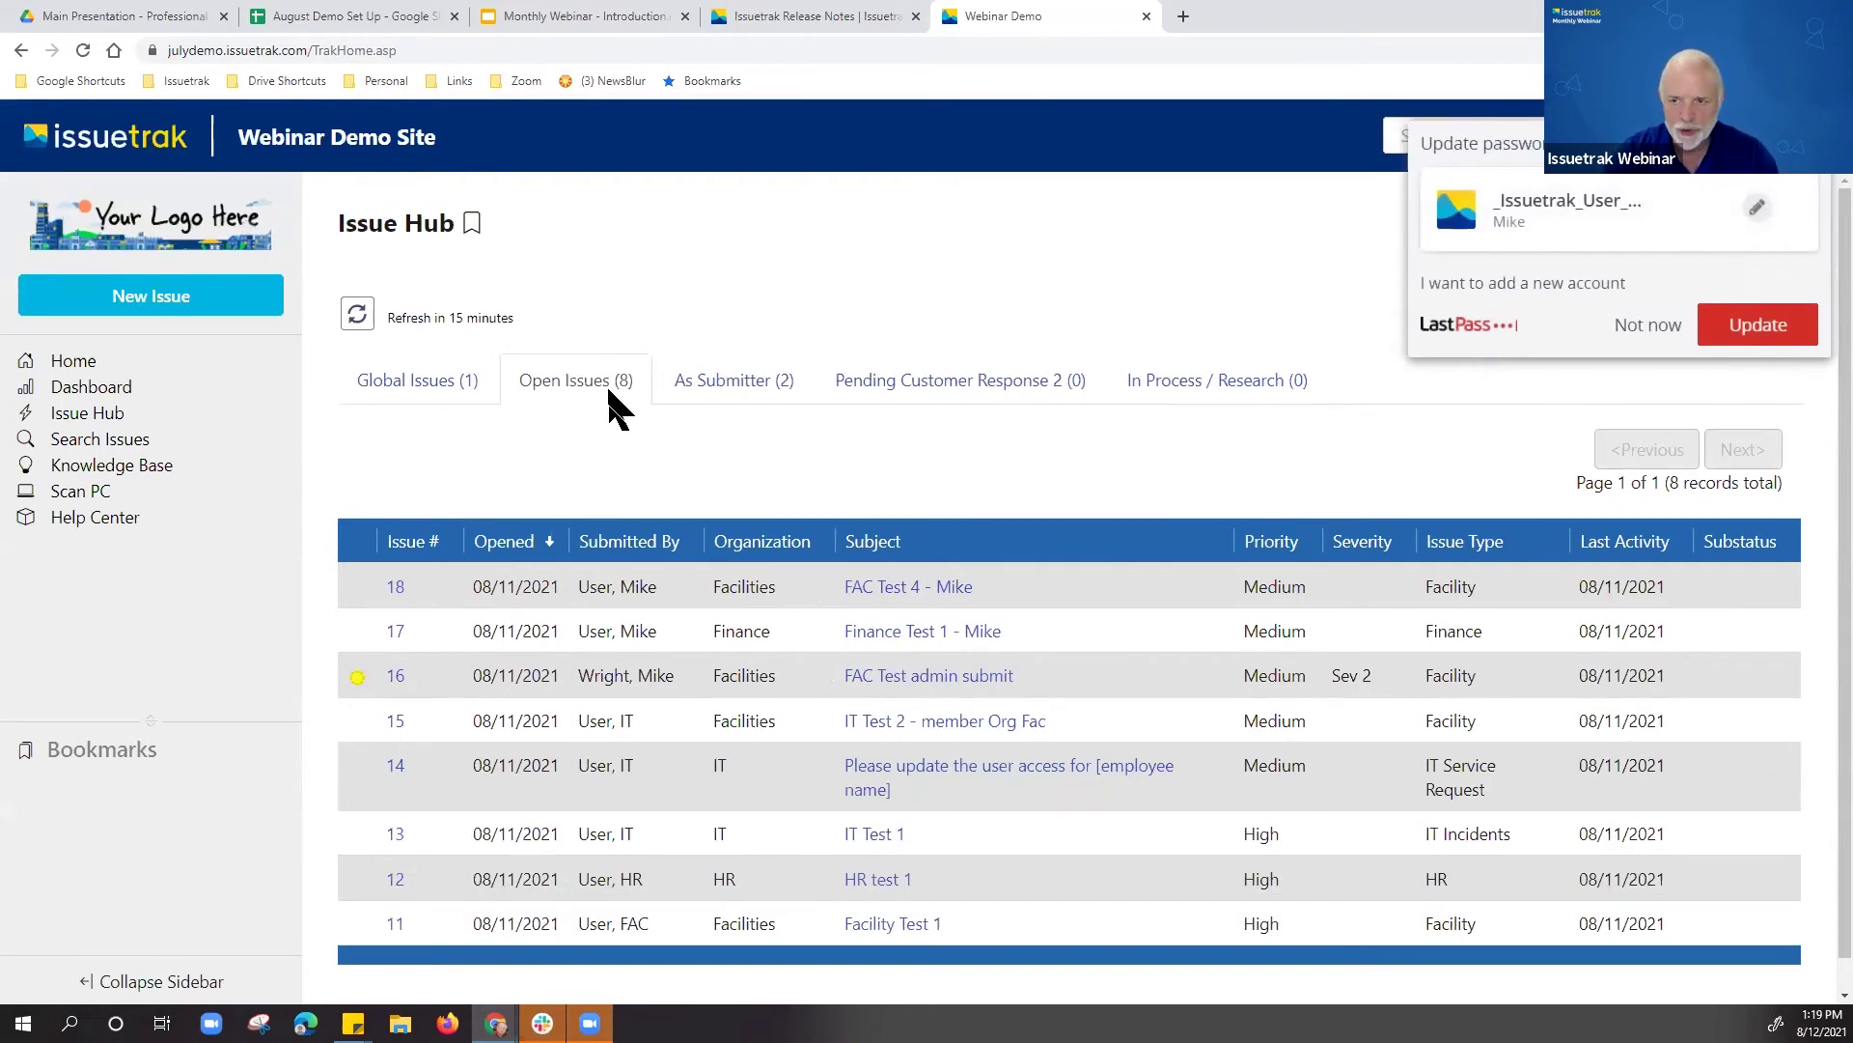
click(1646, 329)
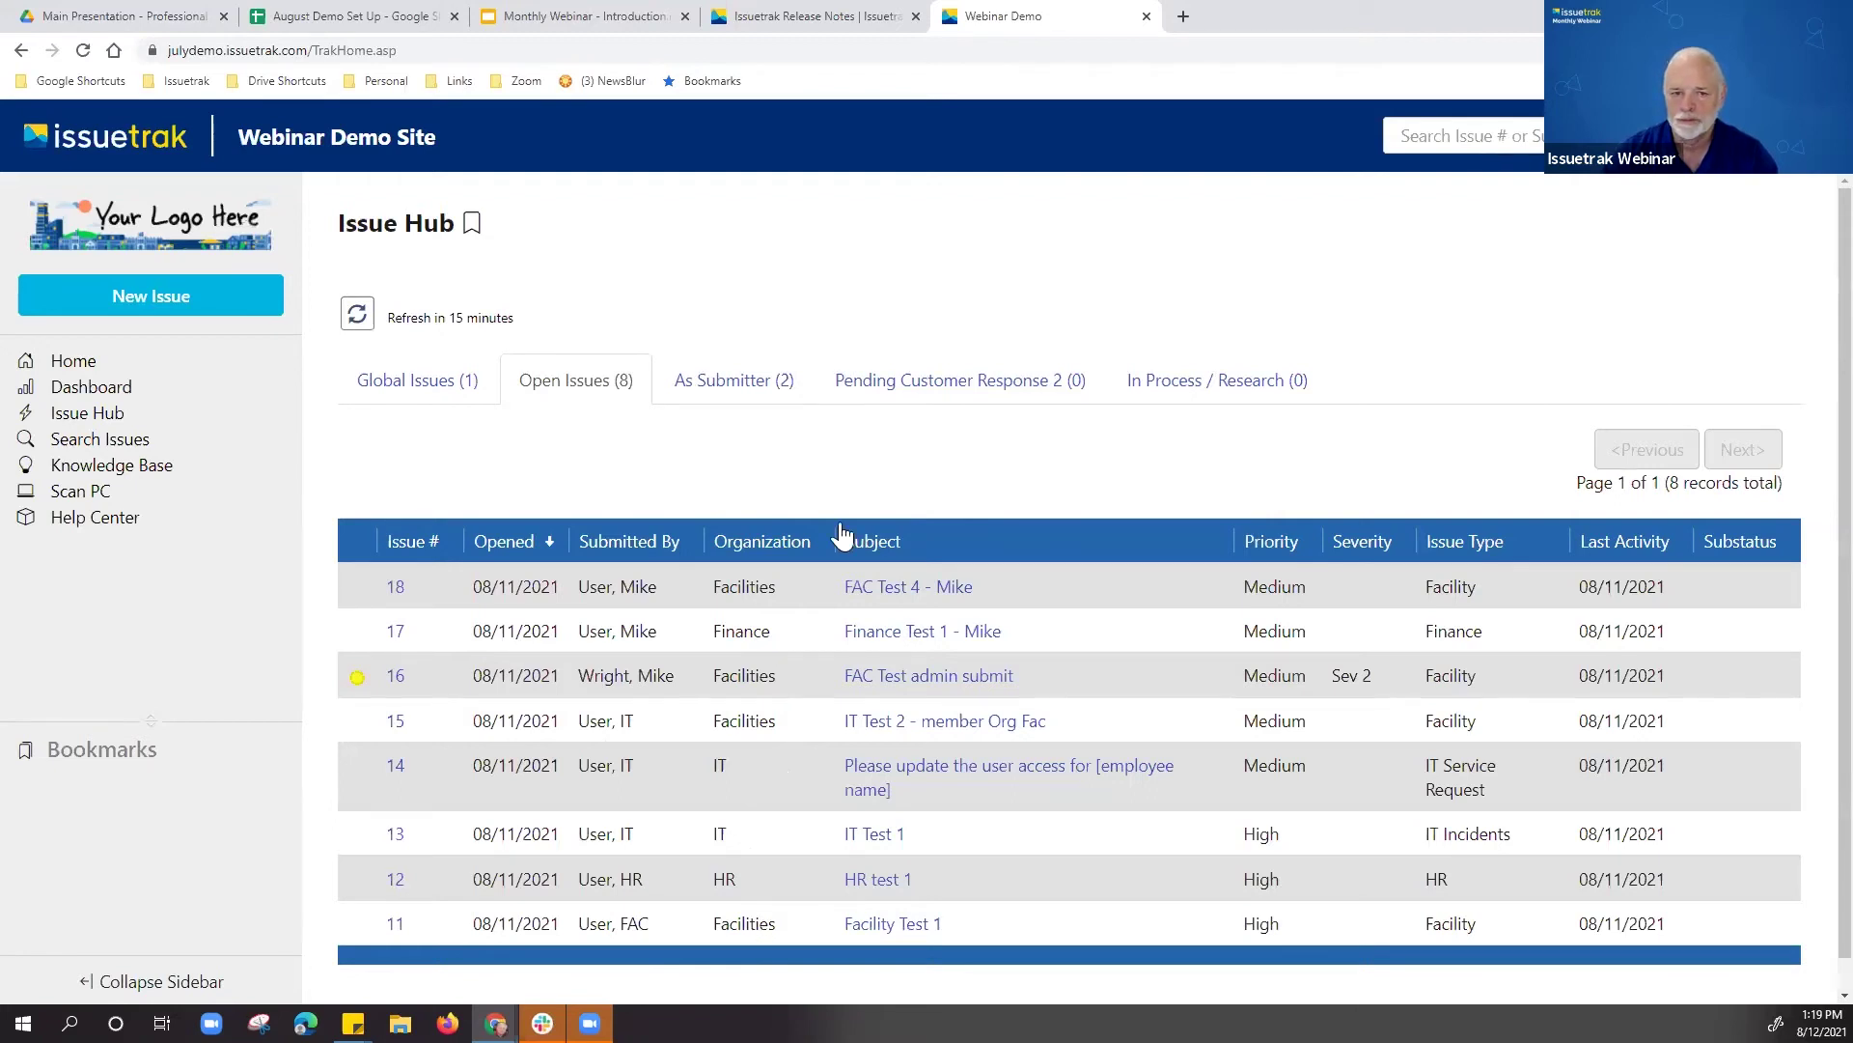
Step: Start a new issue and try Finance, IT and HR in turn as its organization
click(232, 307)
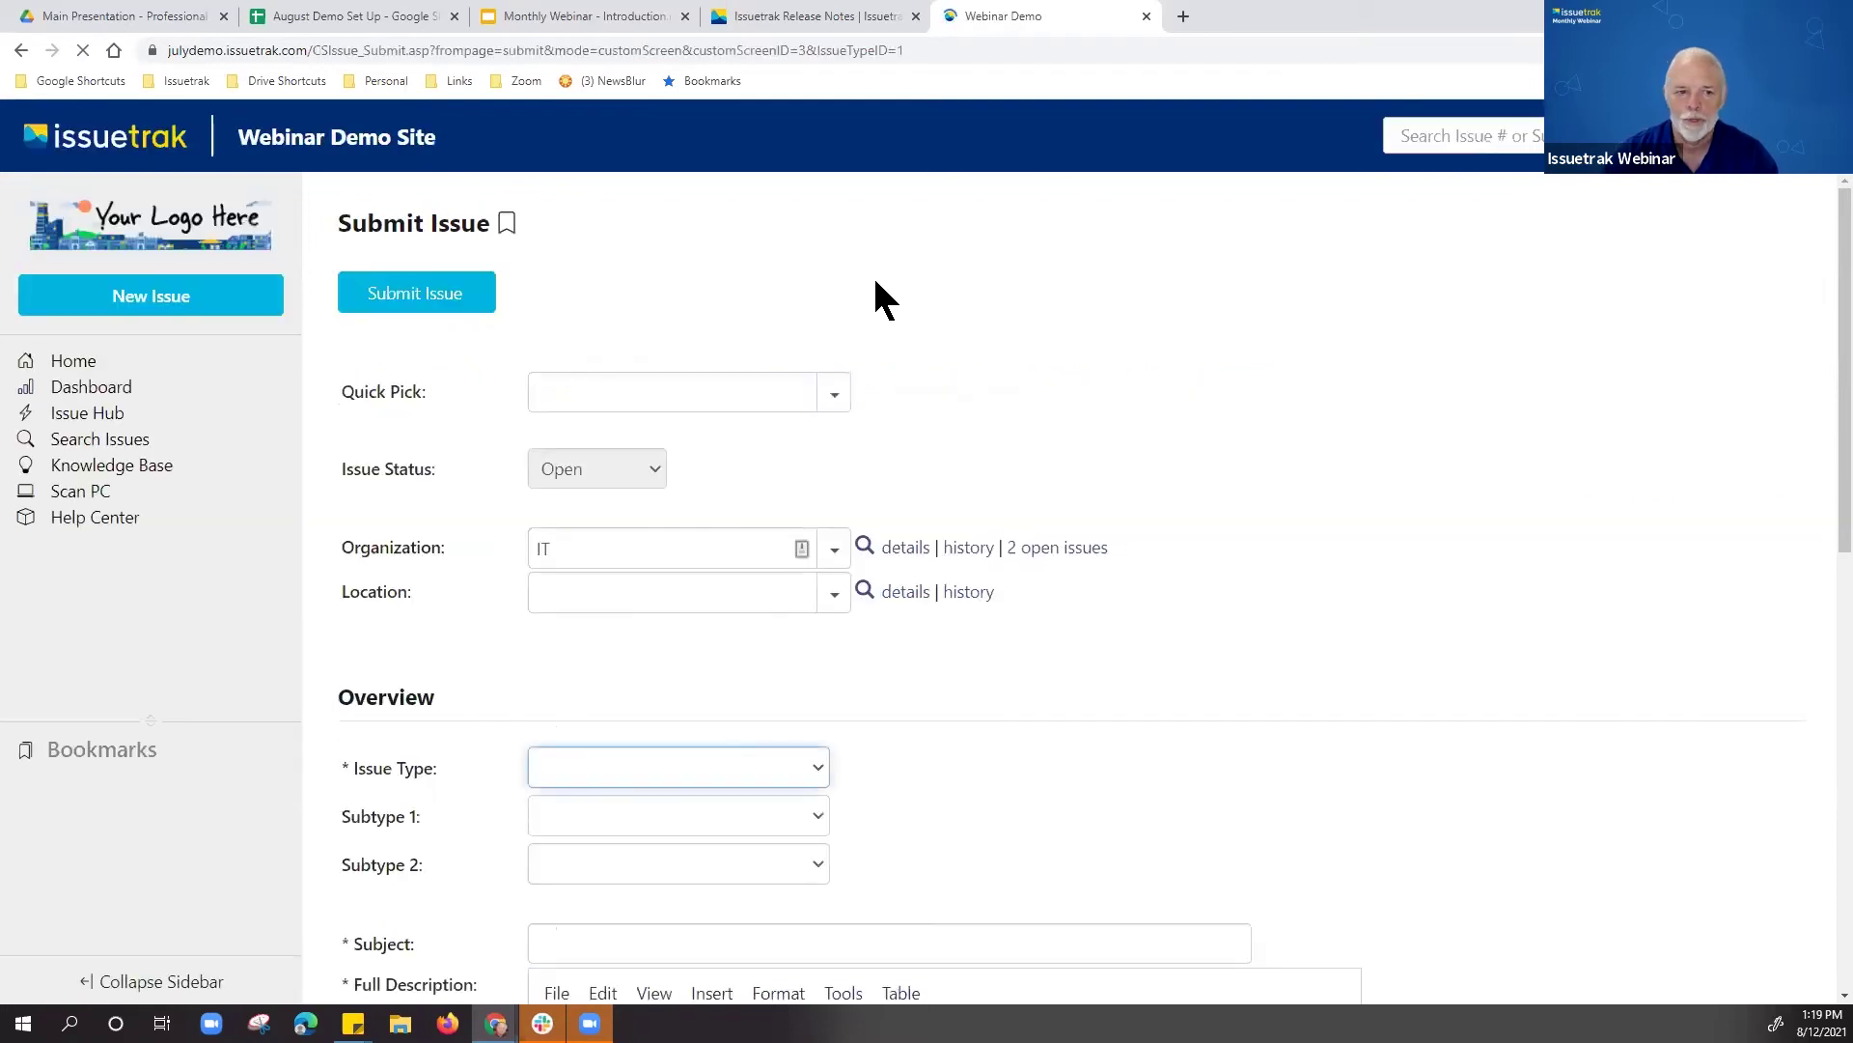
scroll(878, 294, down, 1)
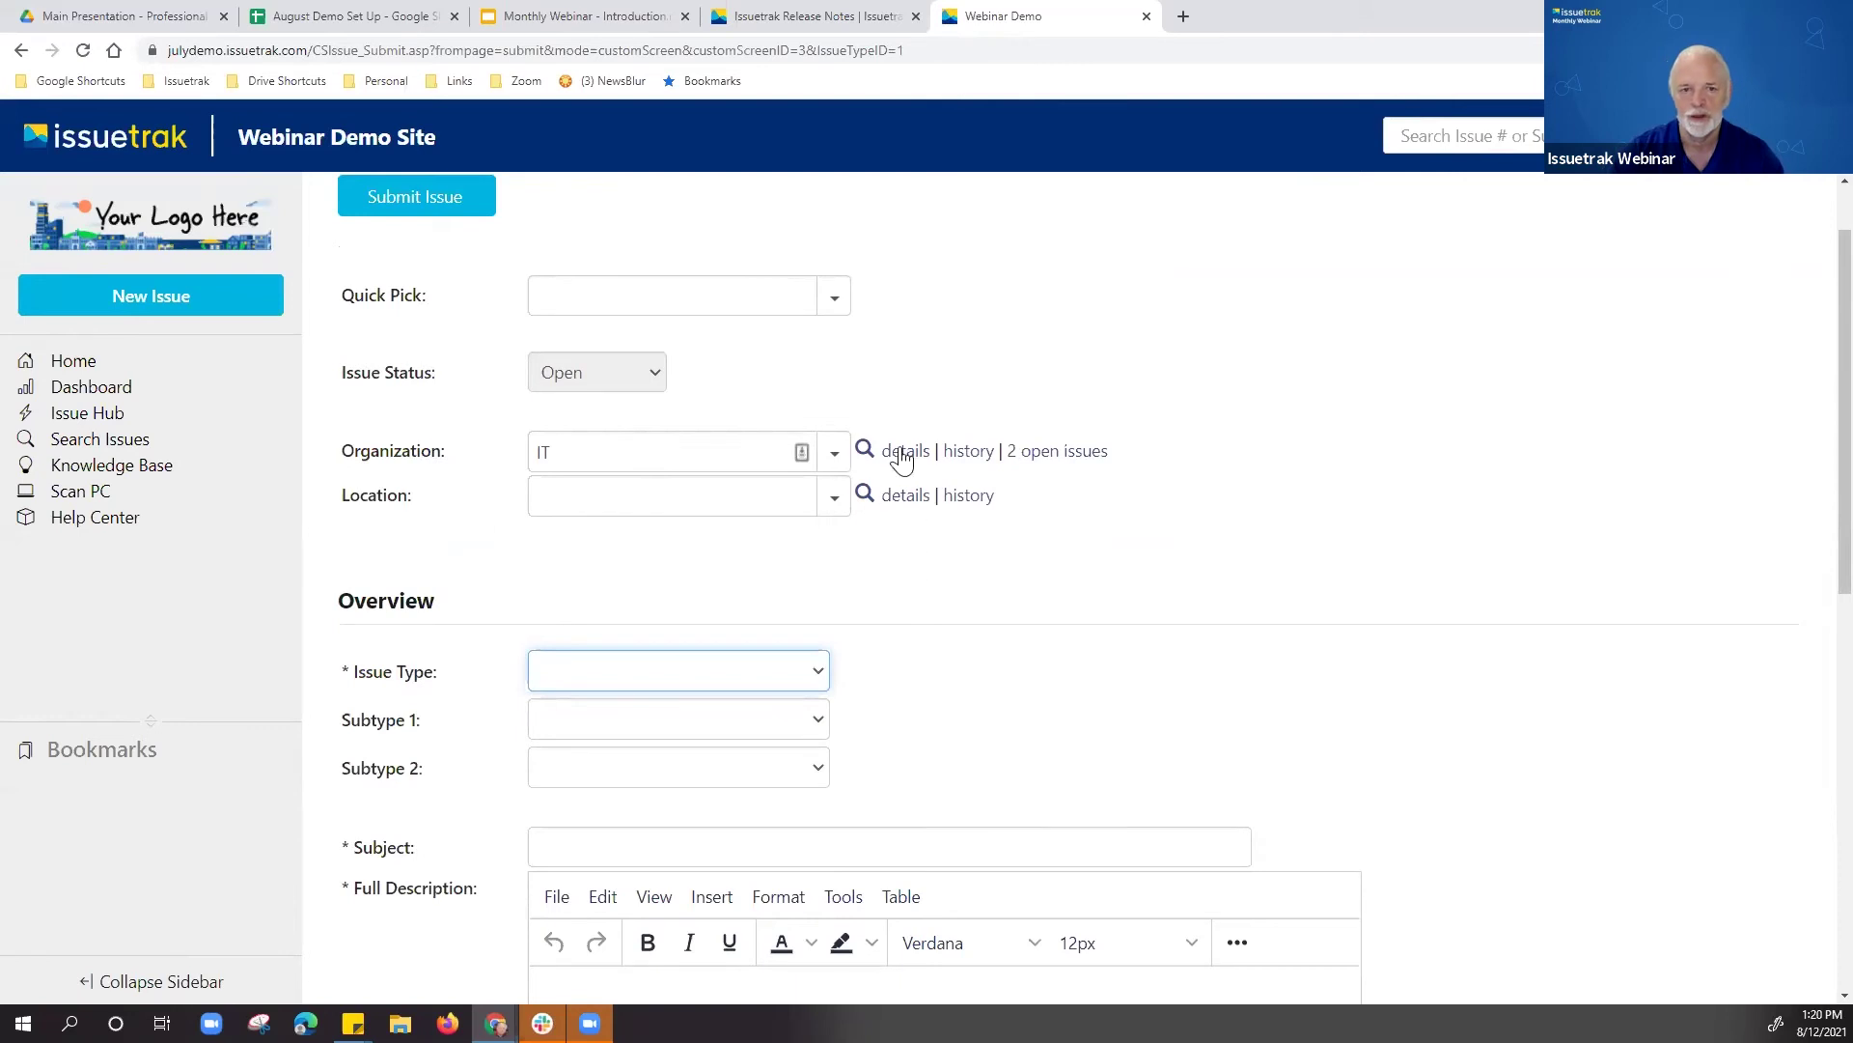
click(834, 453)
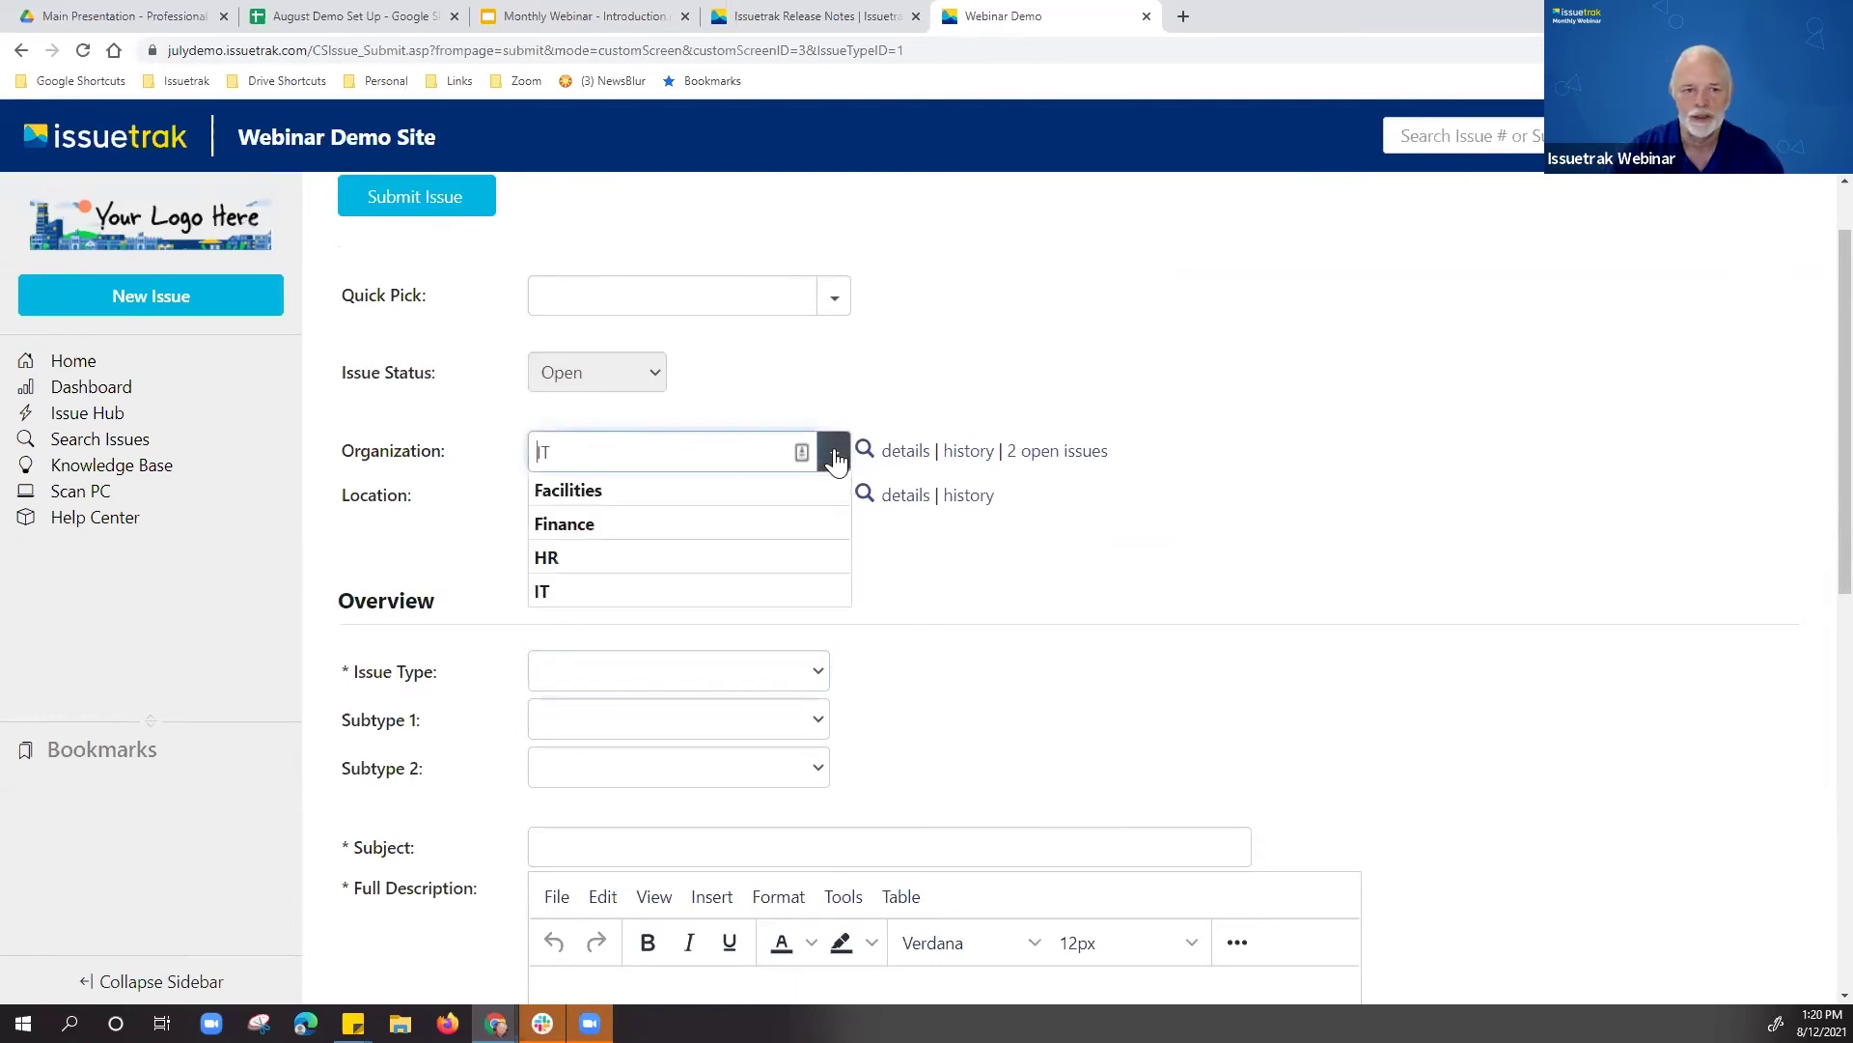
click(652, 527)
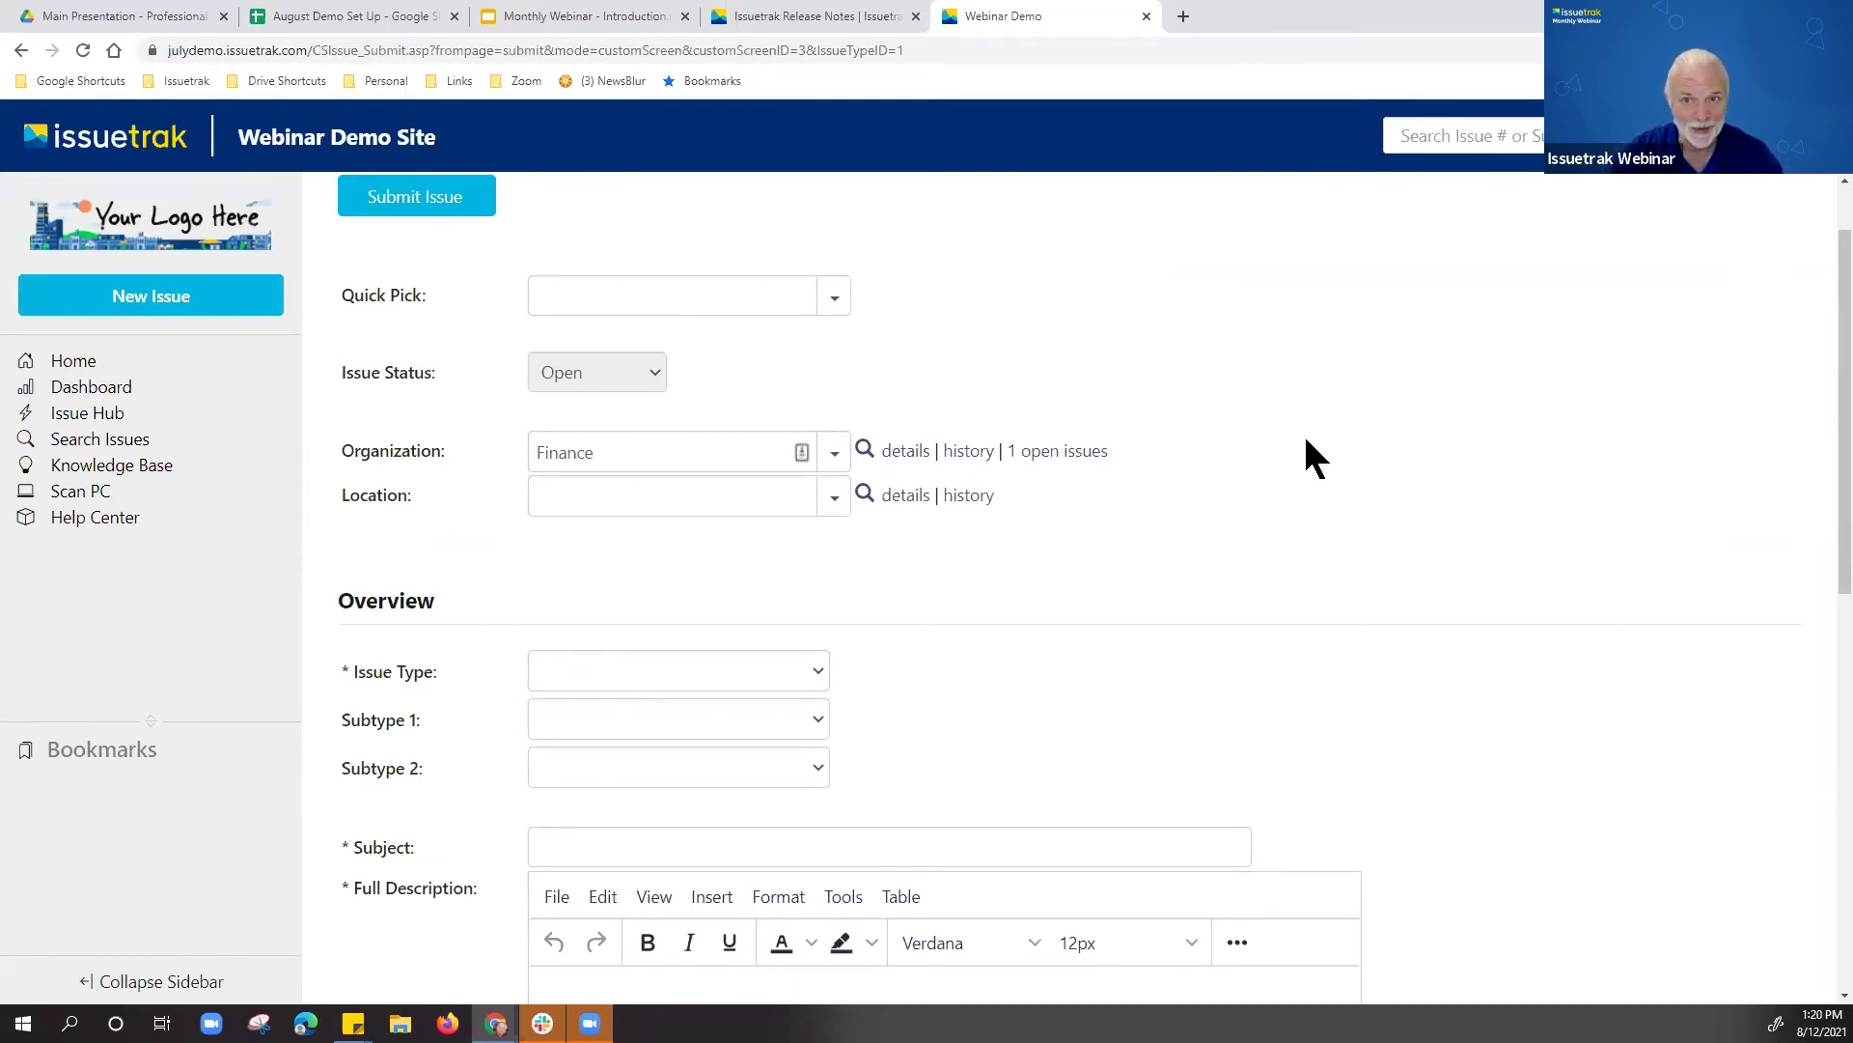
click(833, 452)
click(578, 590)
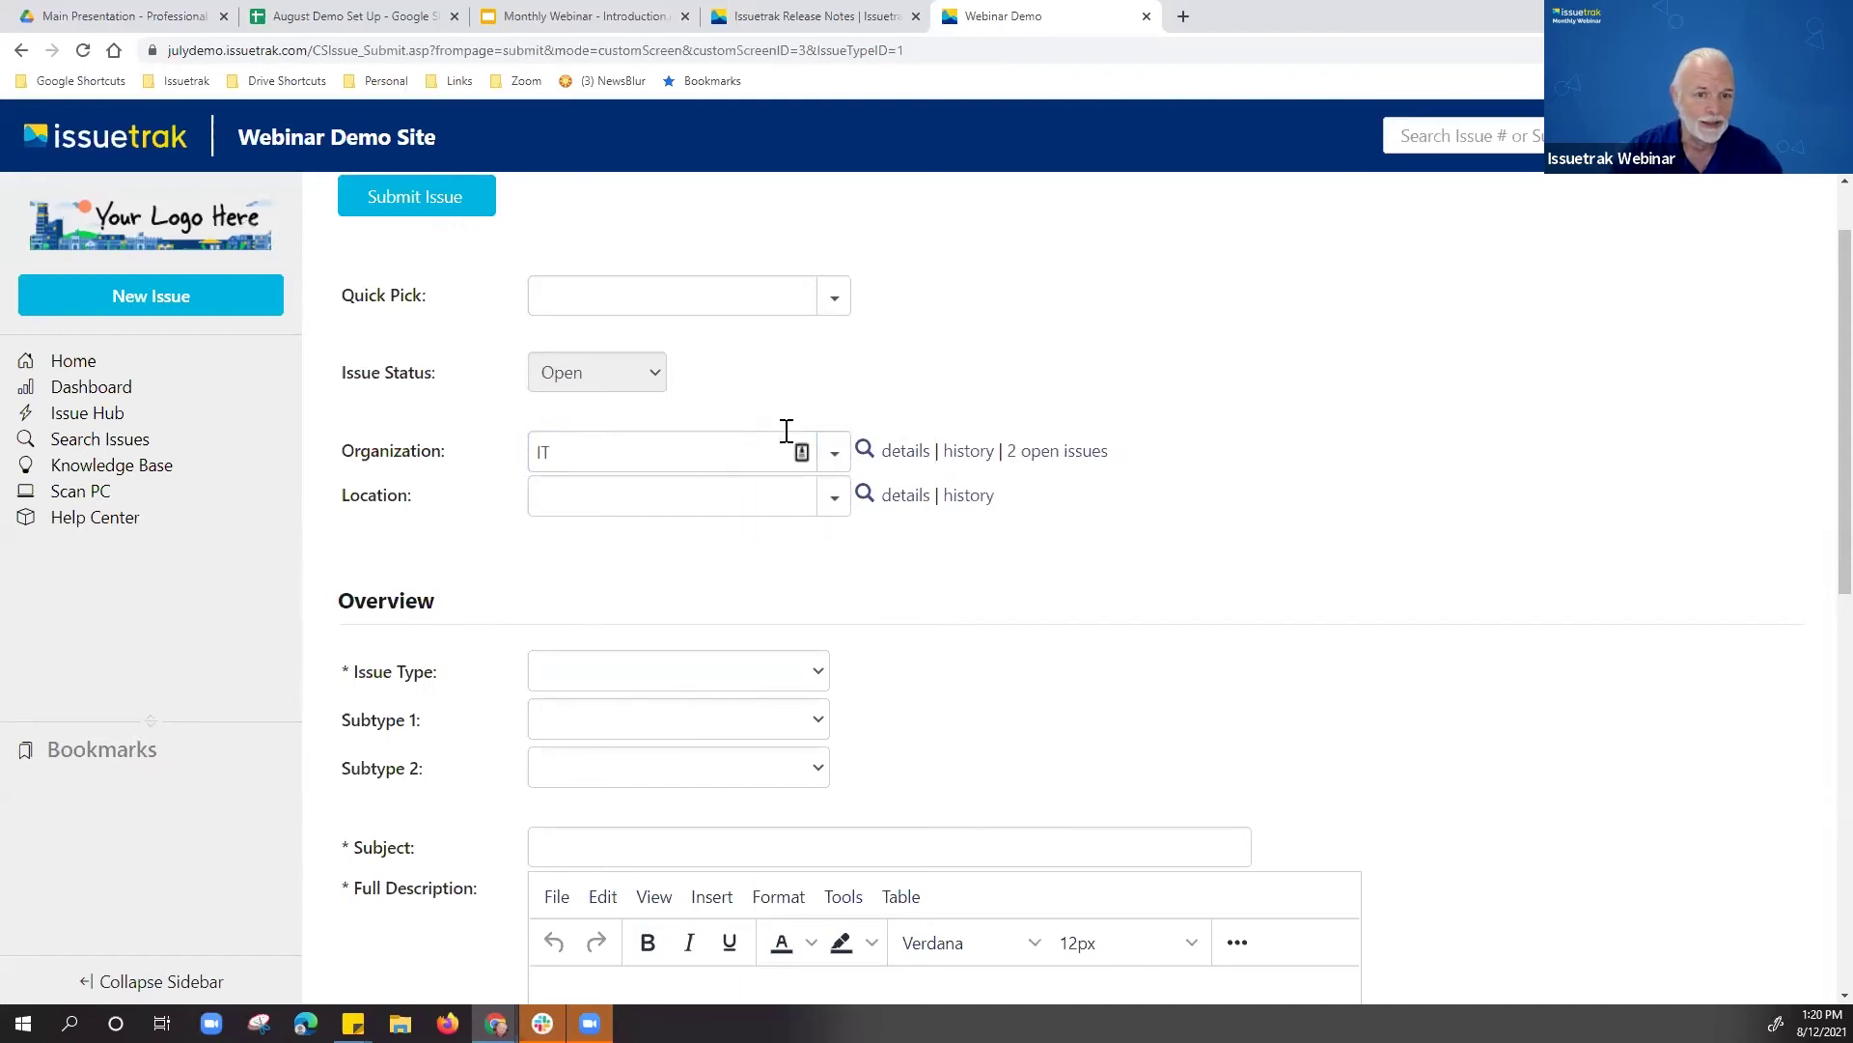
click(826, 453)
click(612, 552)
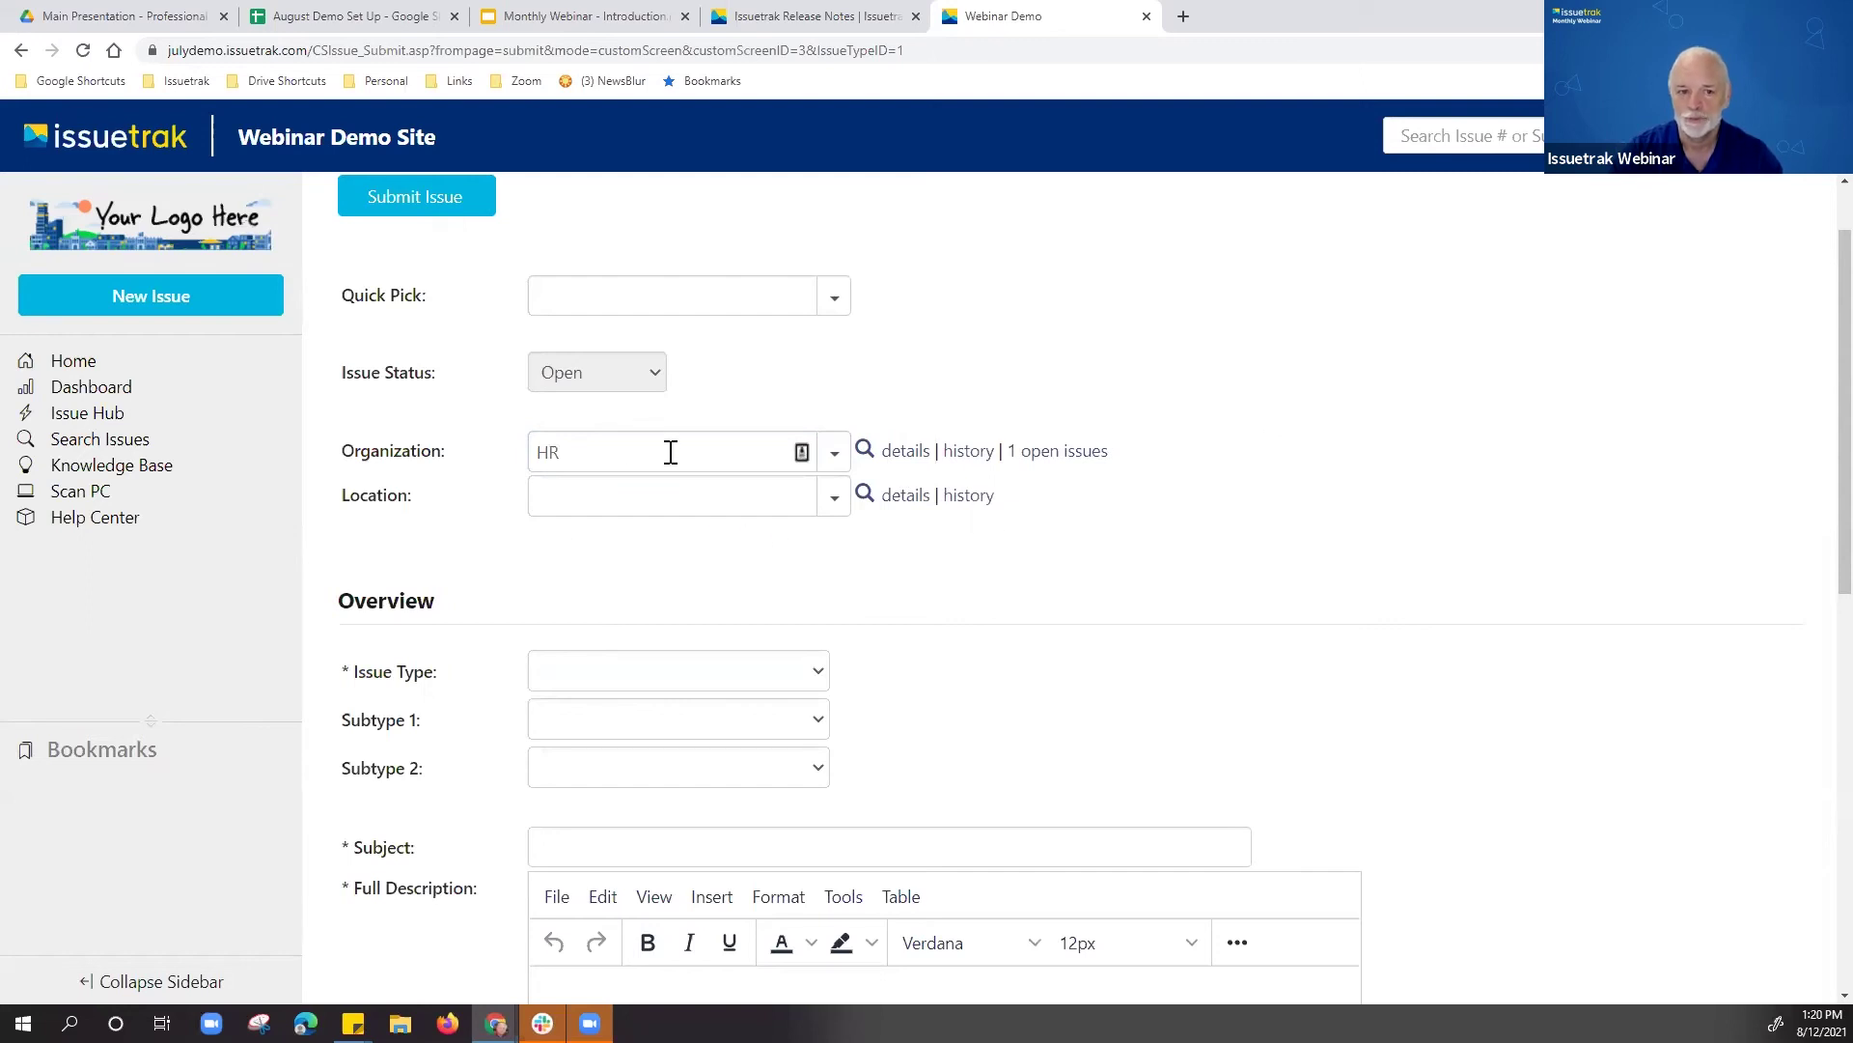
Step: Examine the locations offered for HR, and those offered with the issue's organization switched to Finance
click(830, 497)
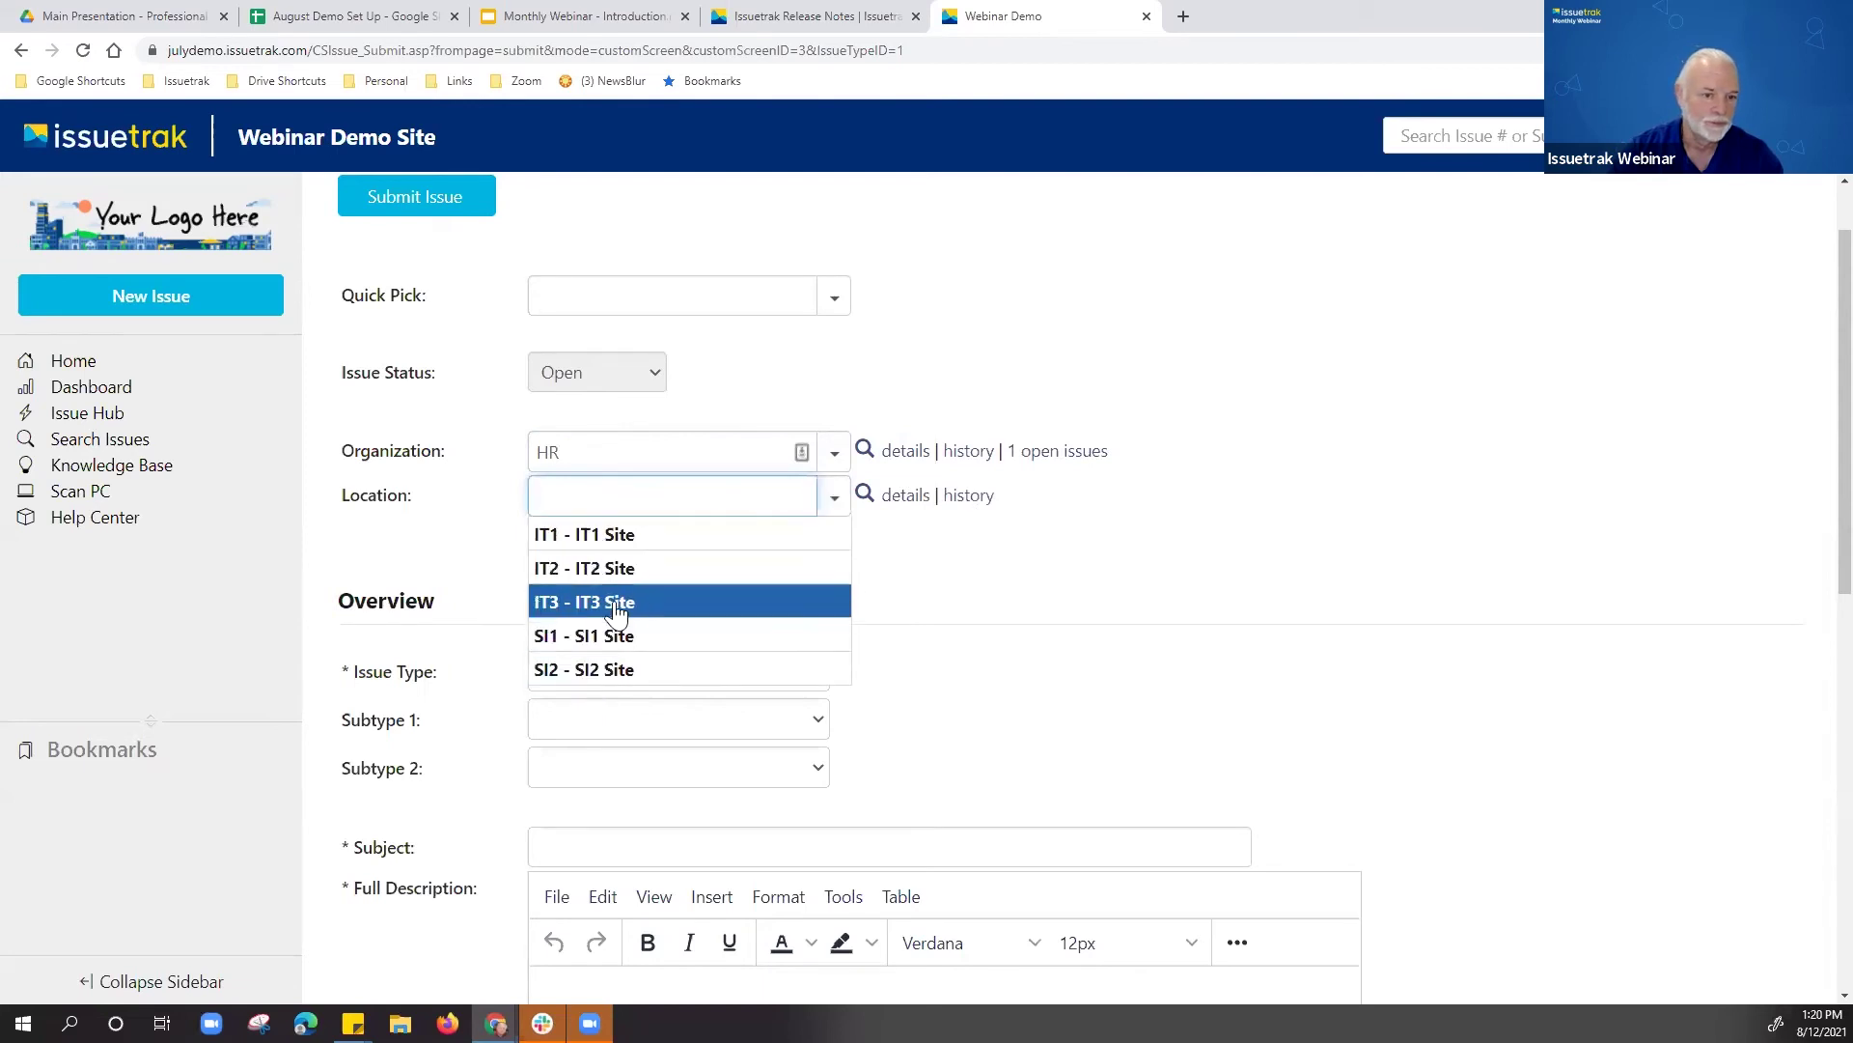
click(863, 496)
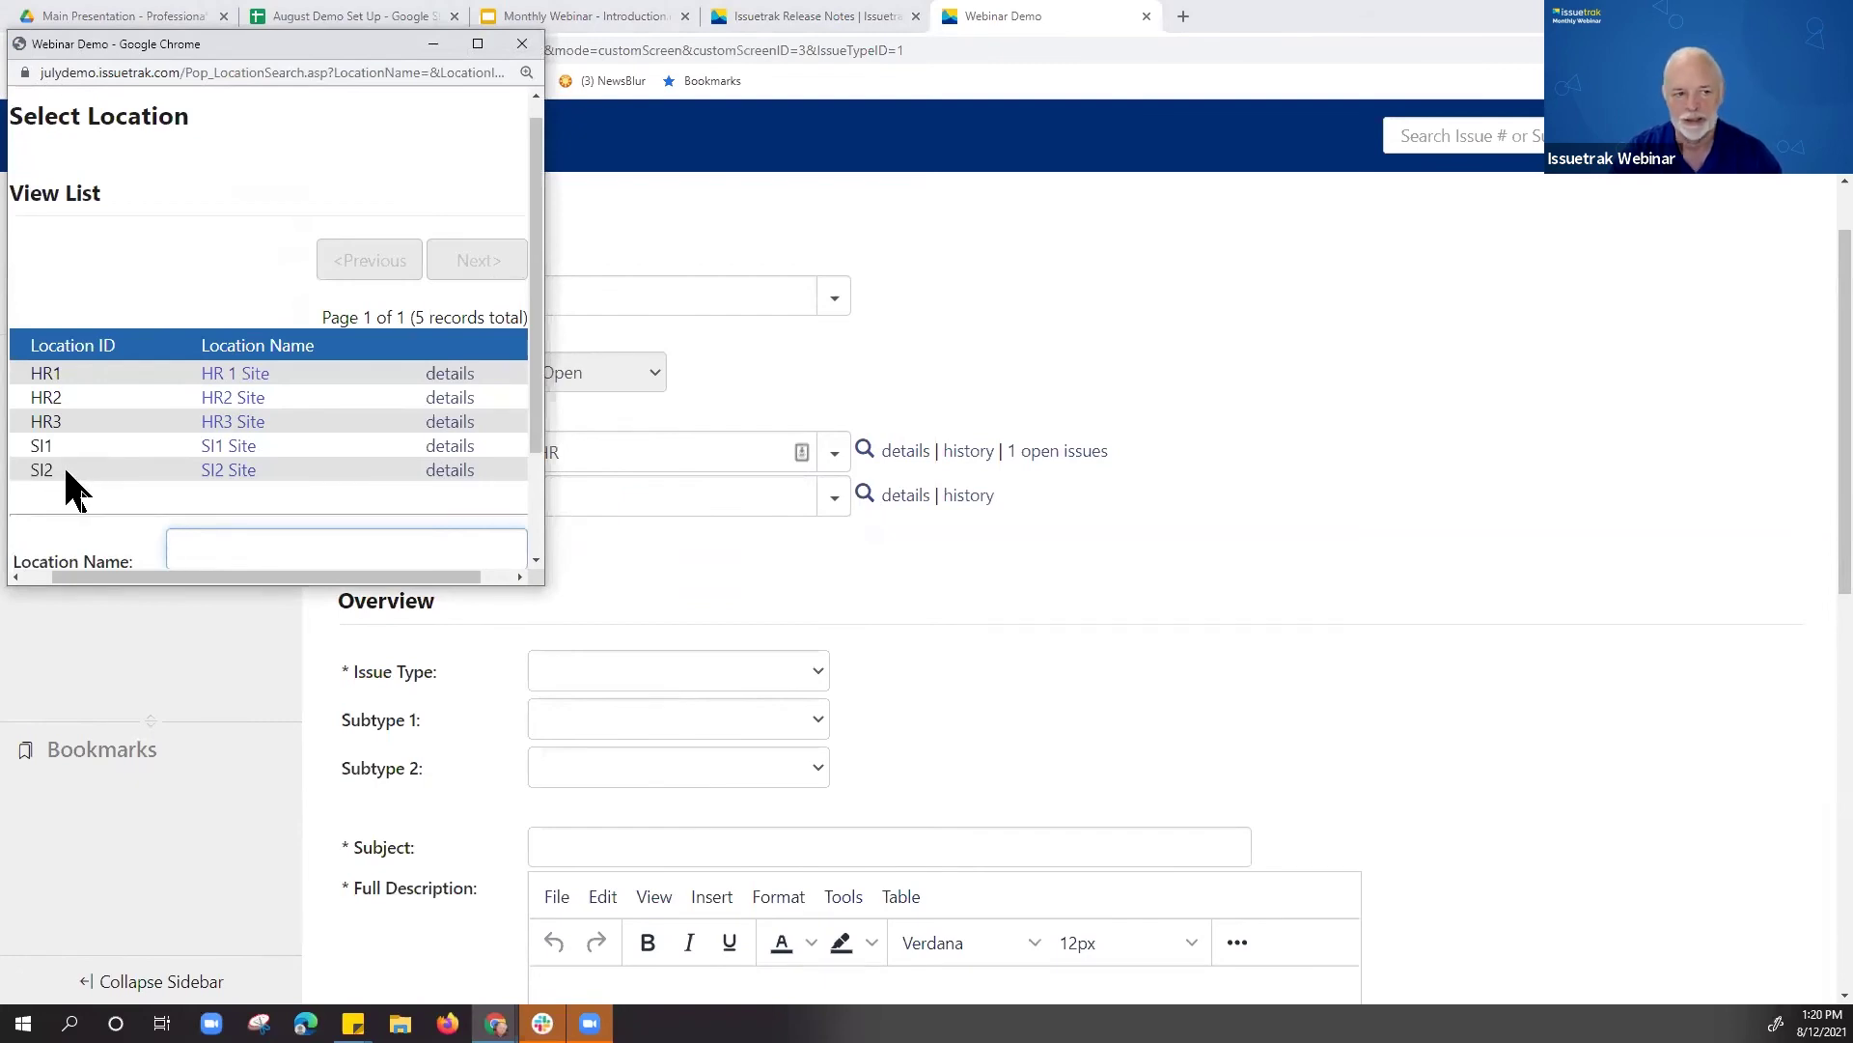
click(521, 43)
click(834, 452)
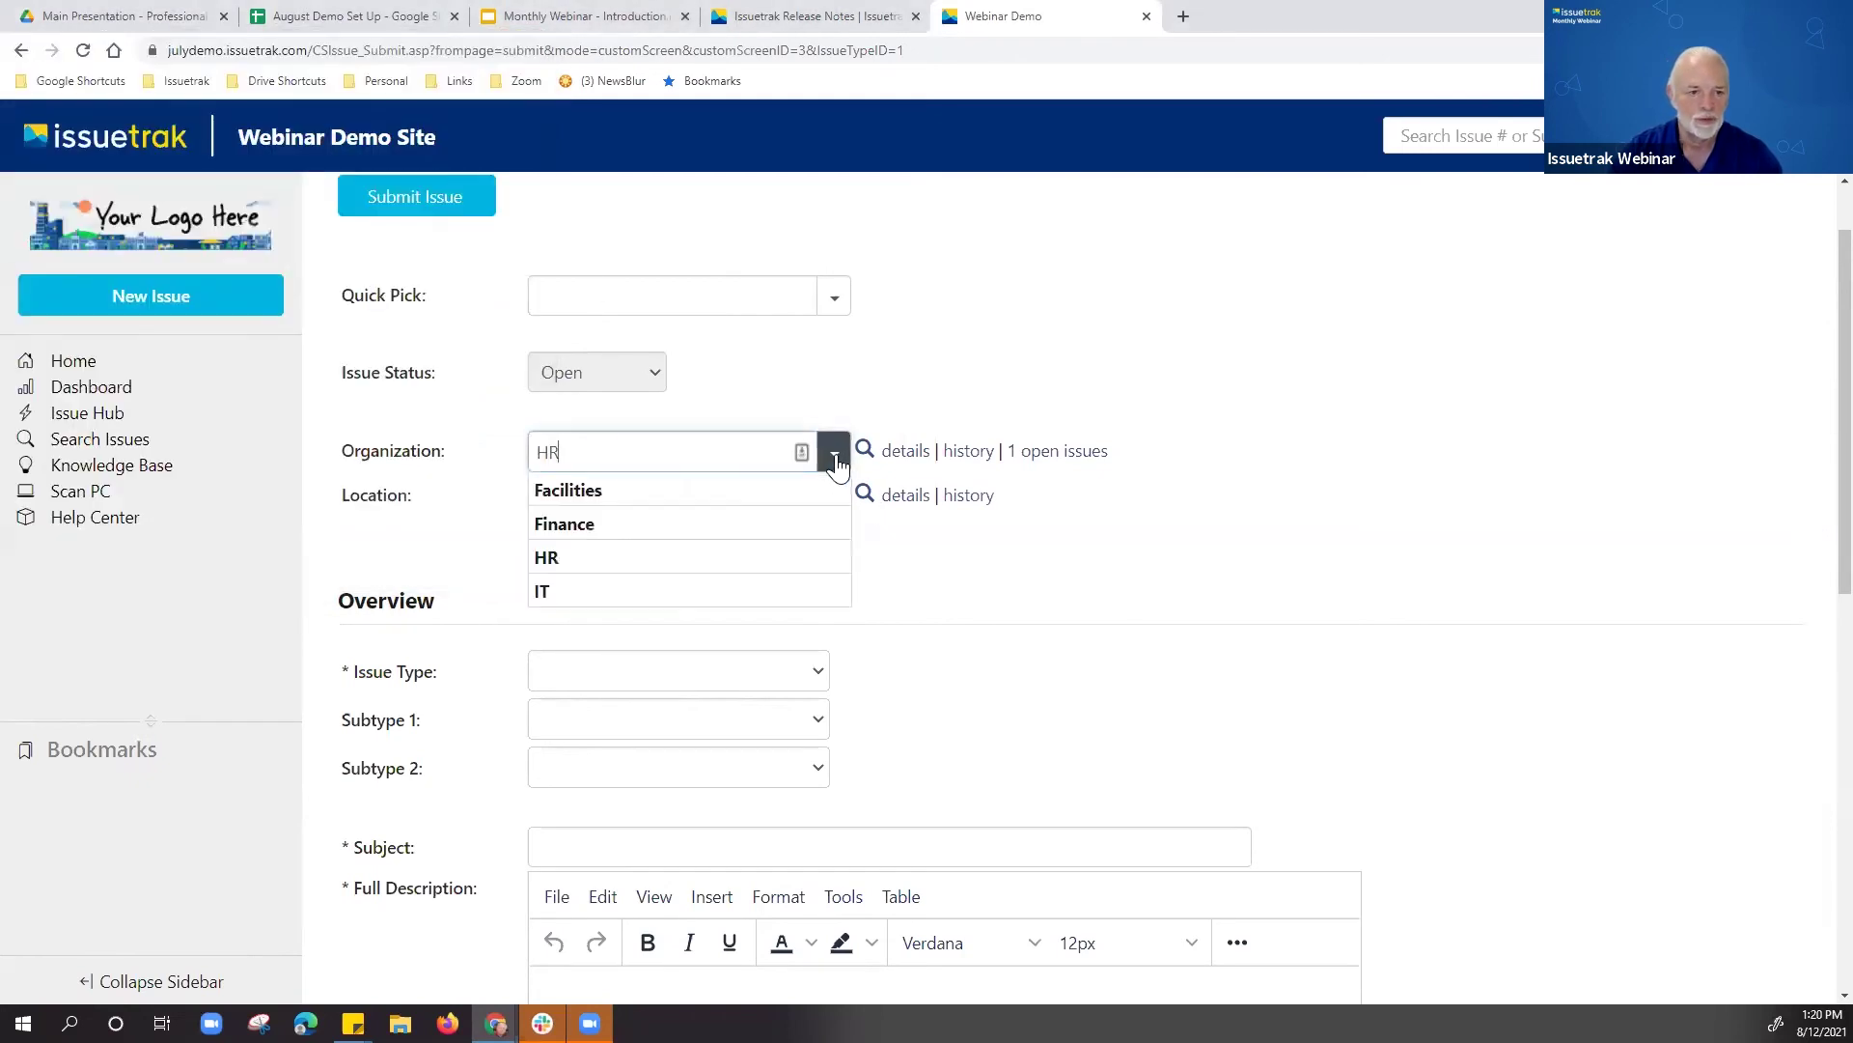
click(608, 524)
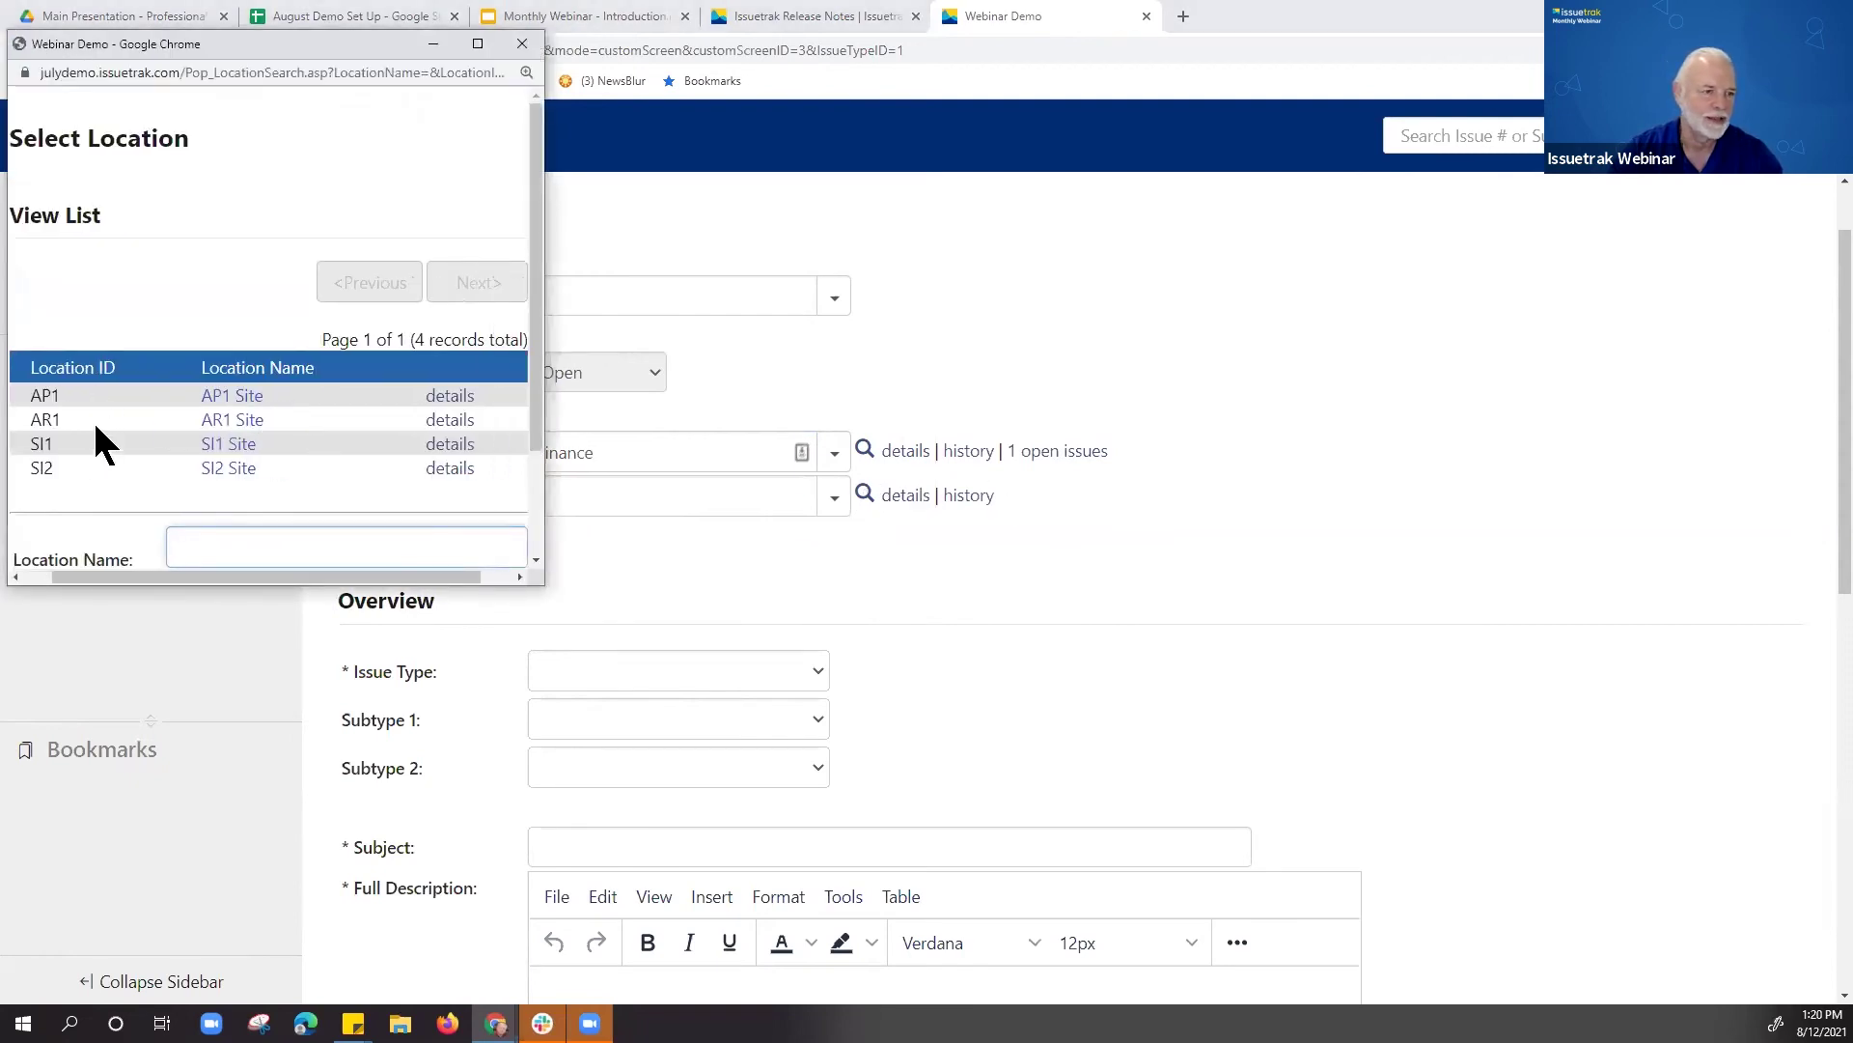
click(522, 44)
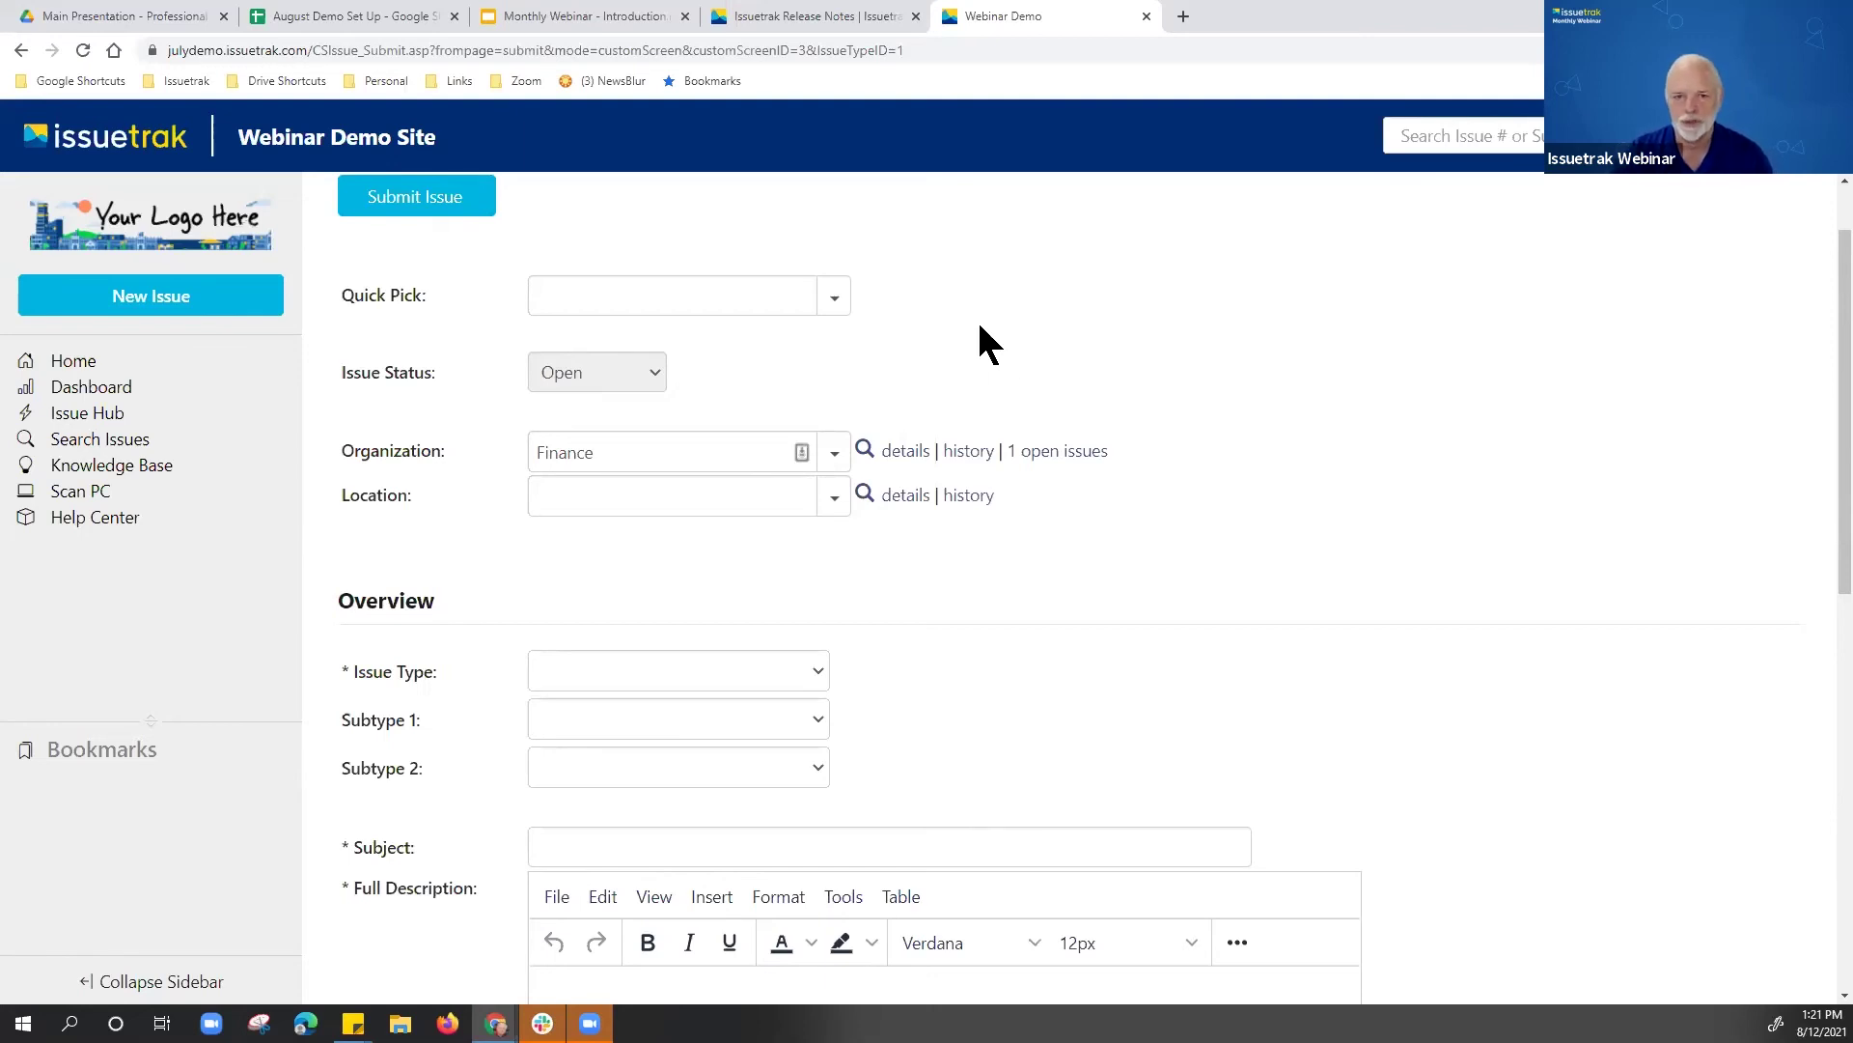
Step: Log out of the end-user account and sign in with the administrator account's password, declining to update the saved login
click(1697, 160)
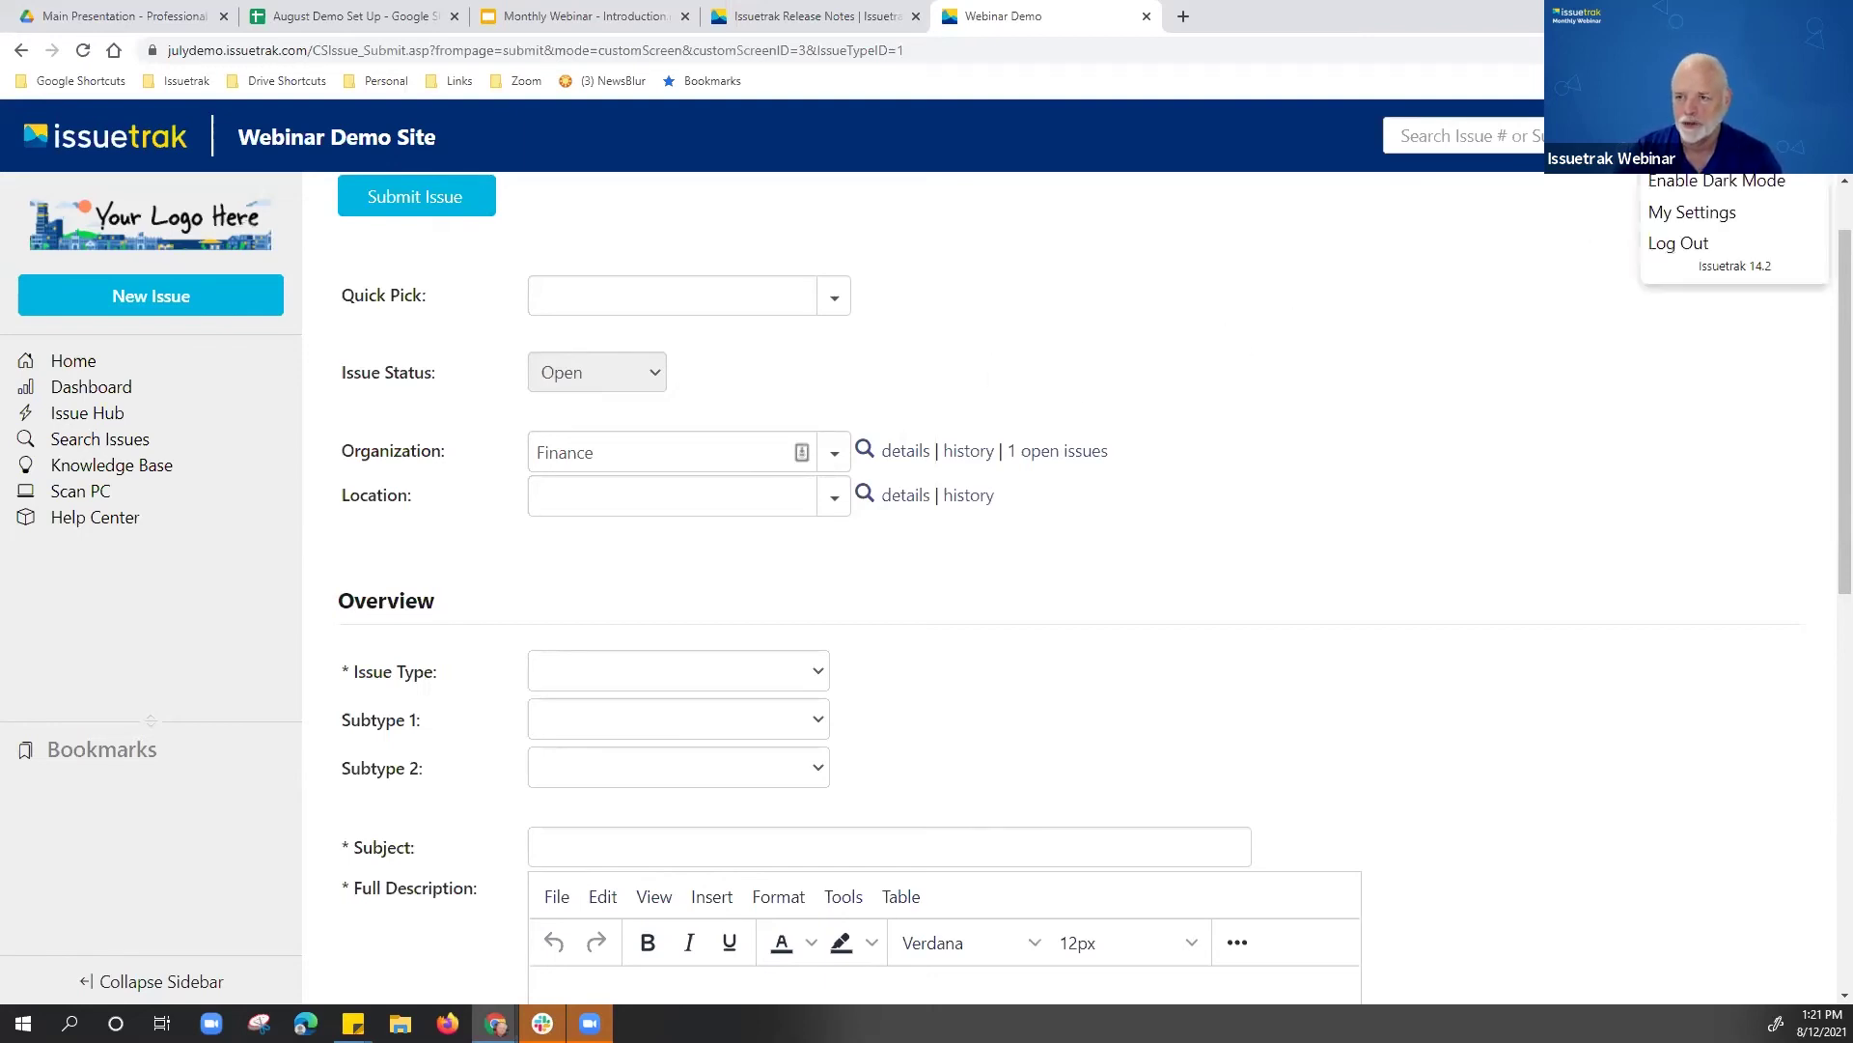
click(1694, 249)
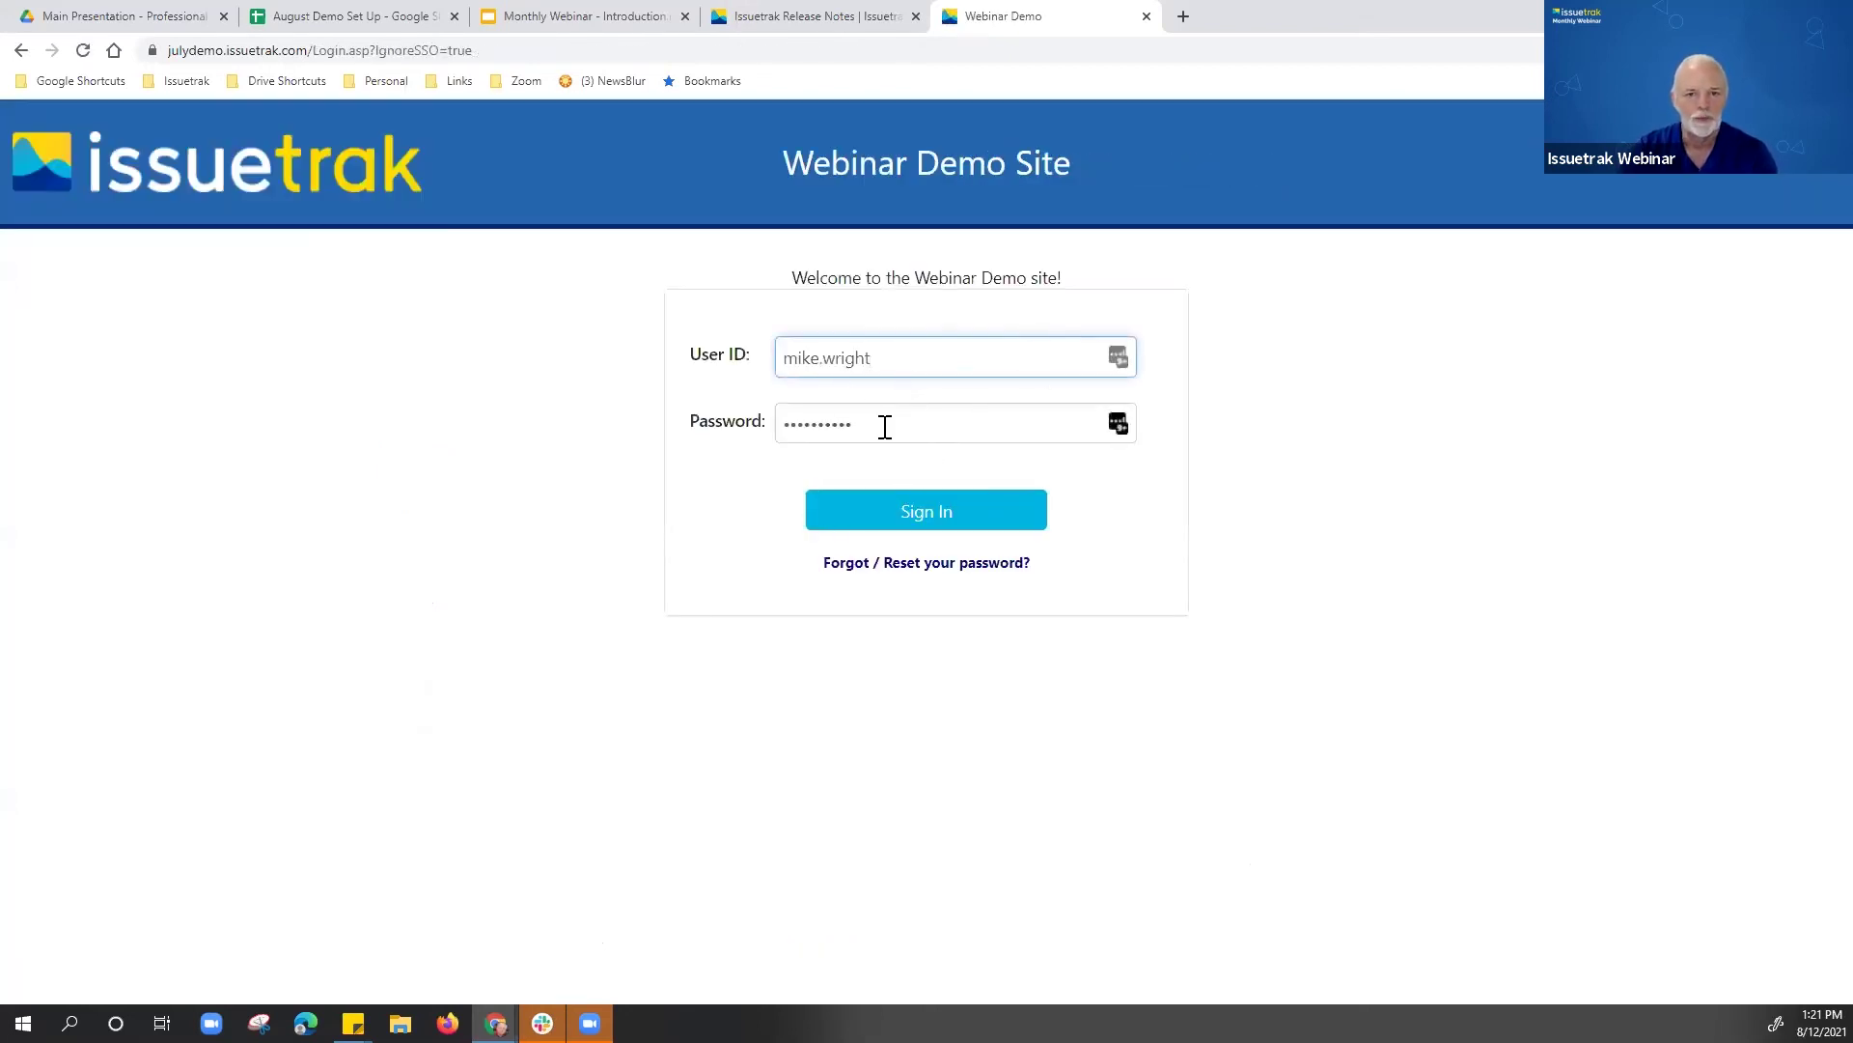
key(Tab)
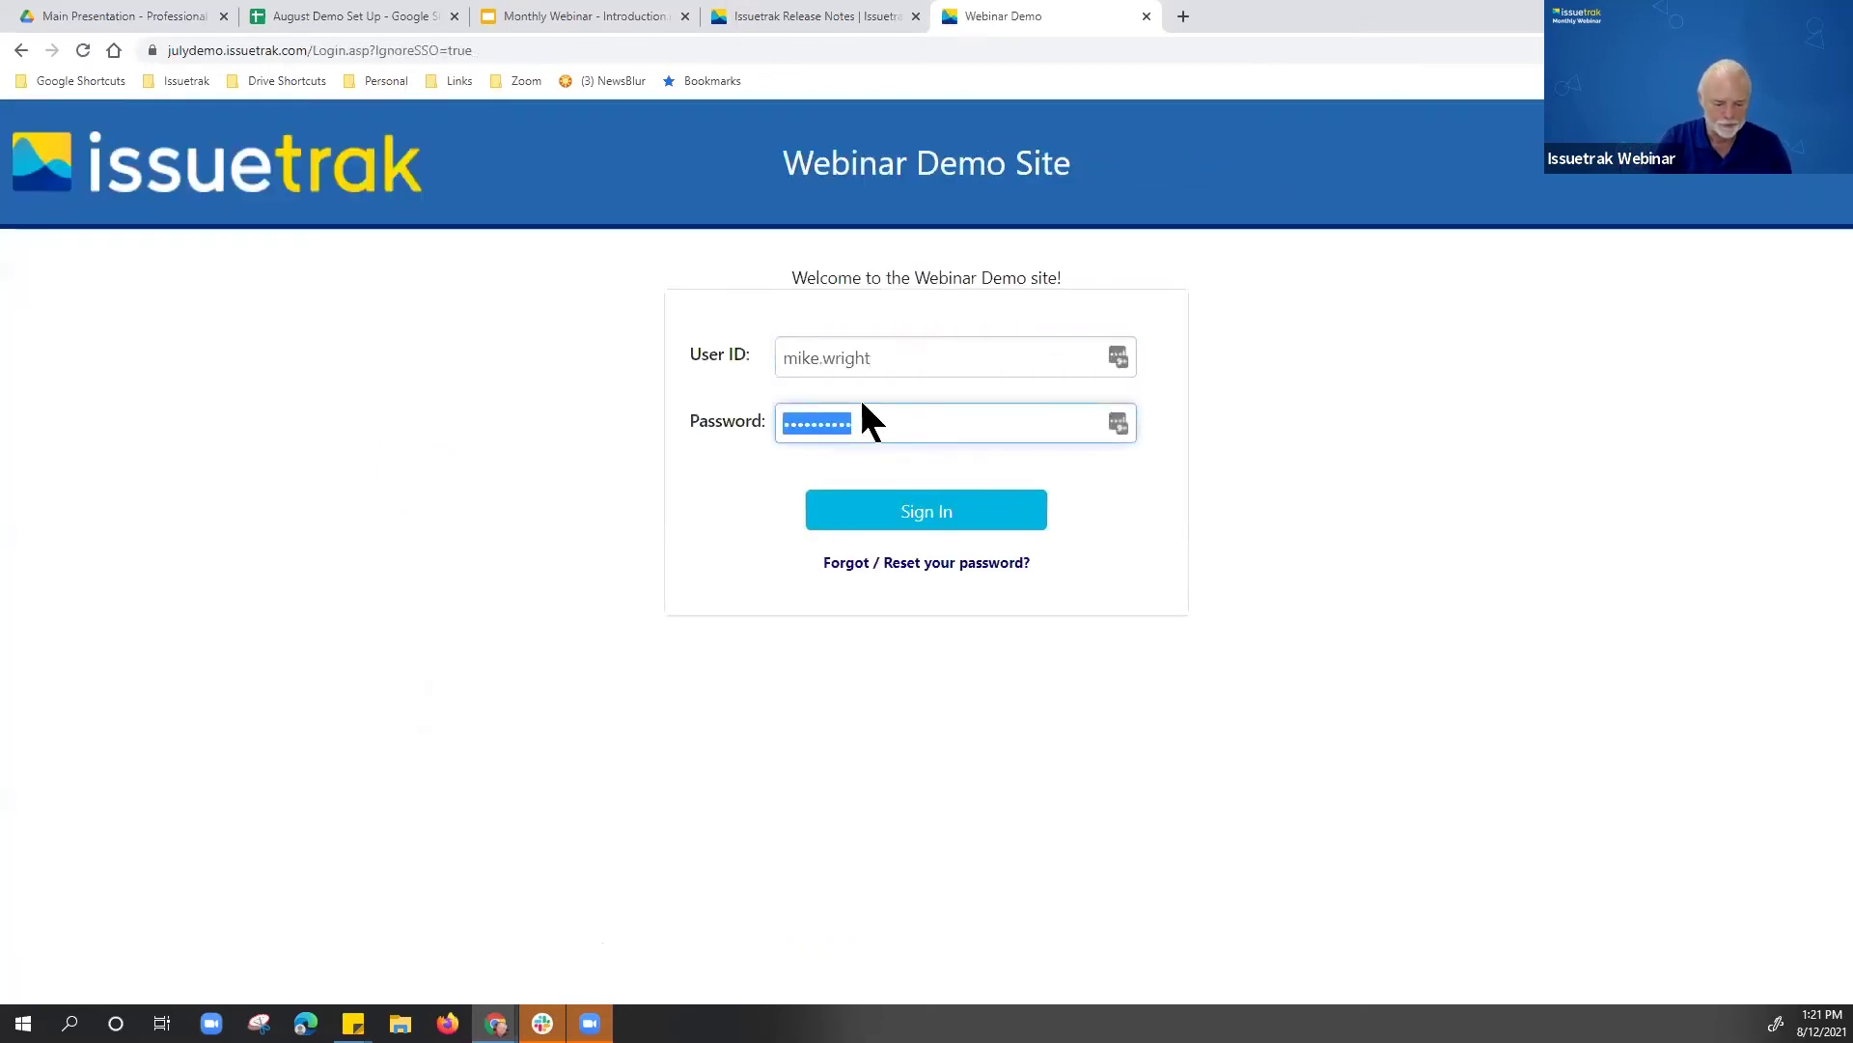
text(p)
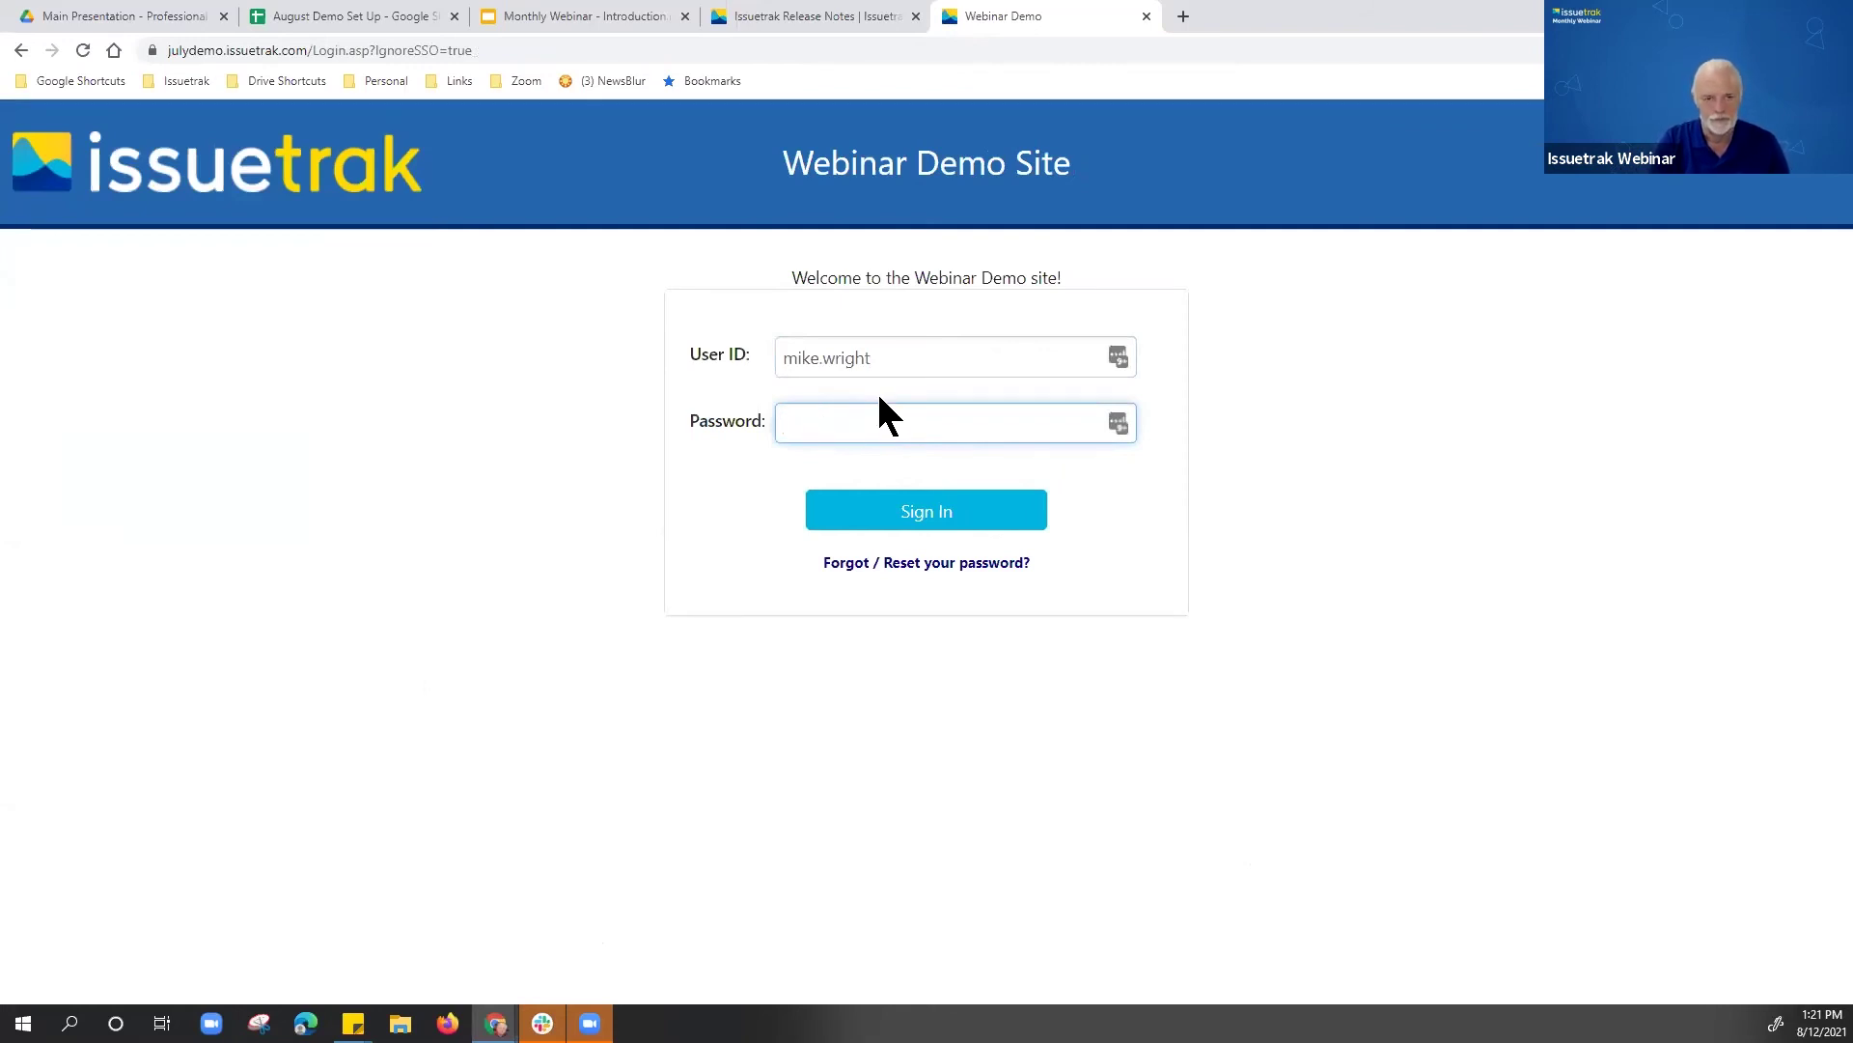
text(******)
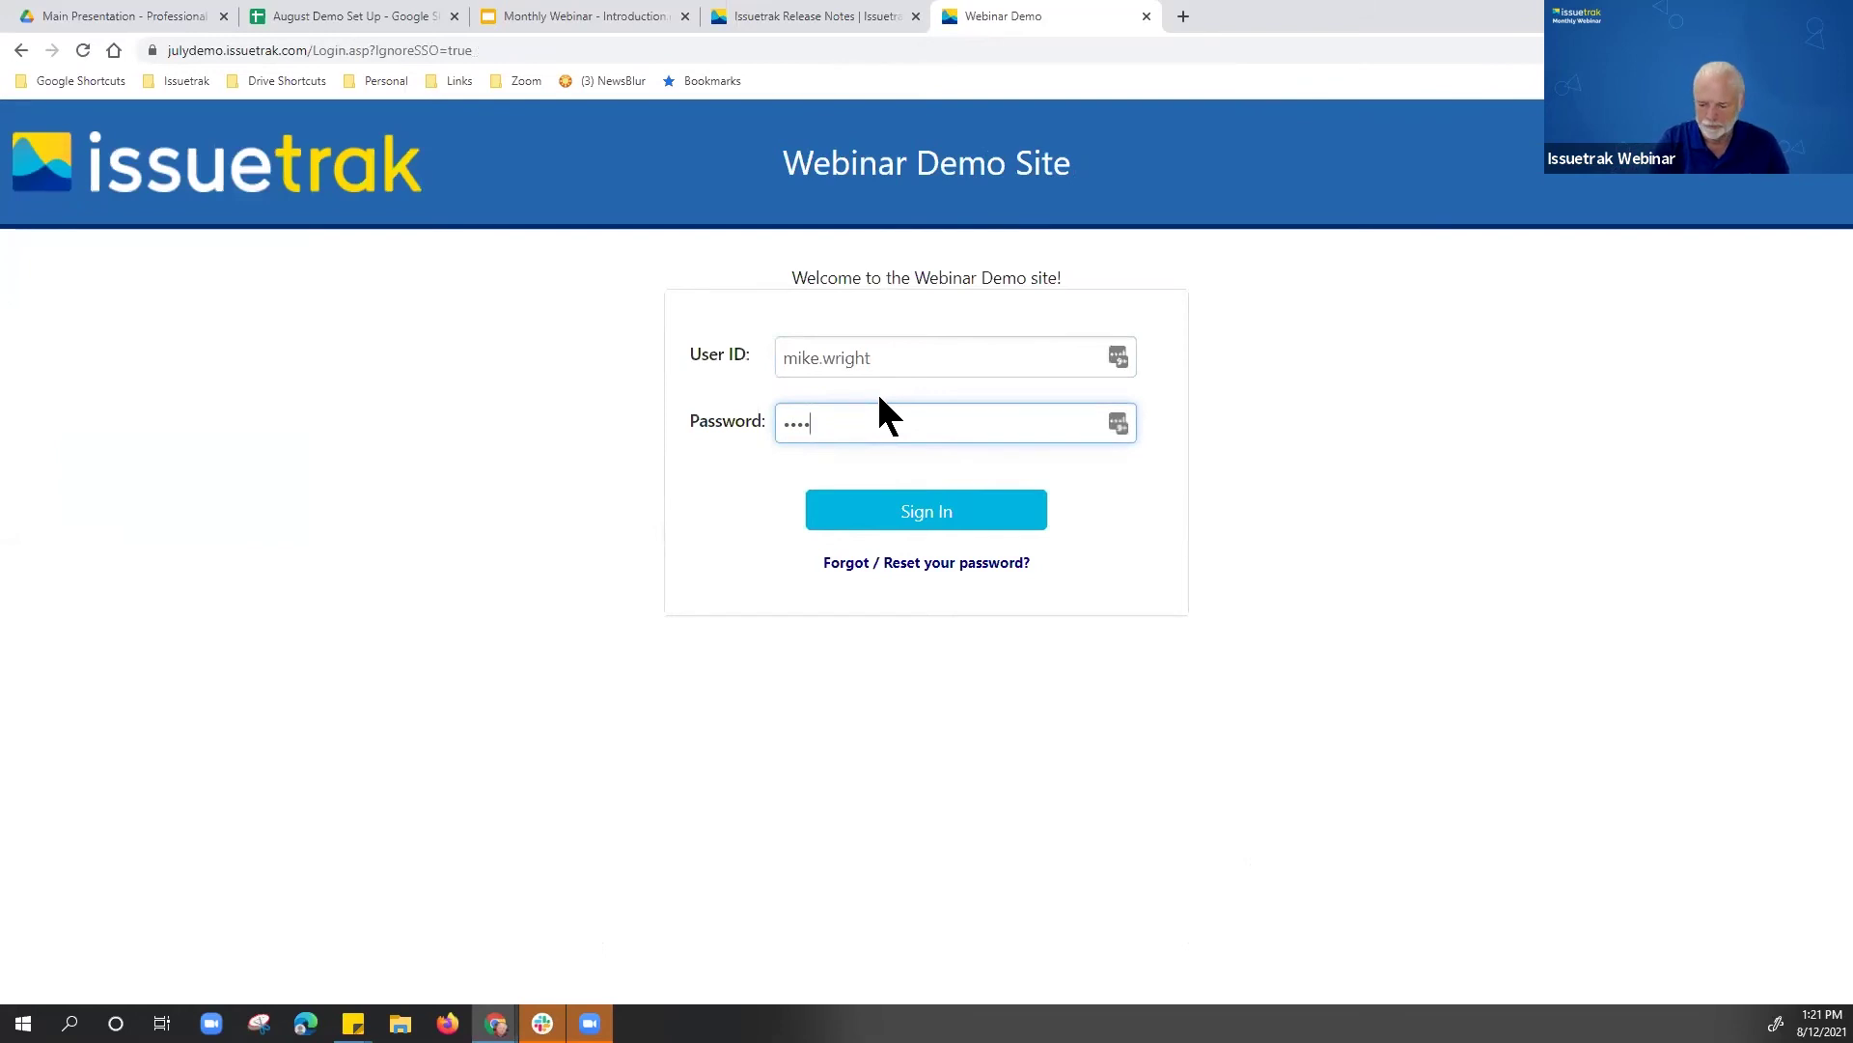
text(**)
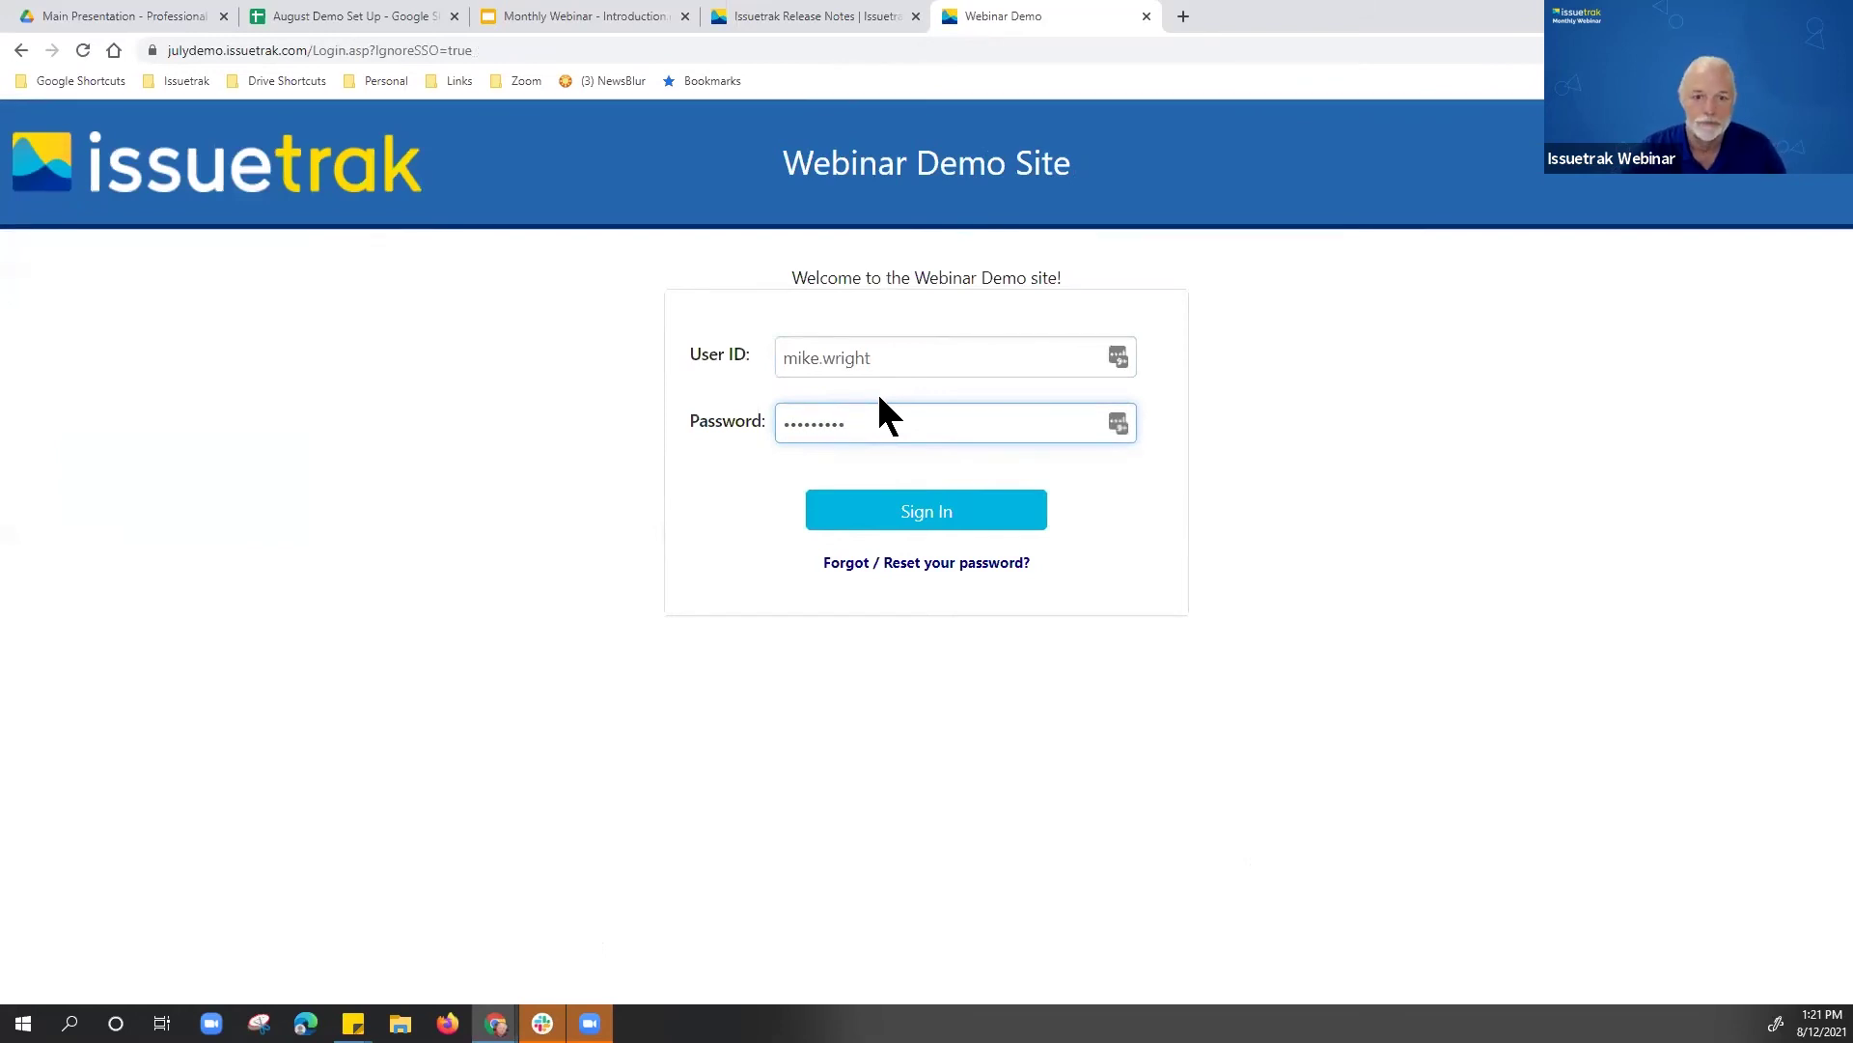
click(910, 517)
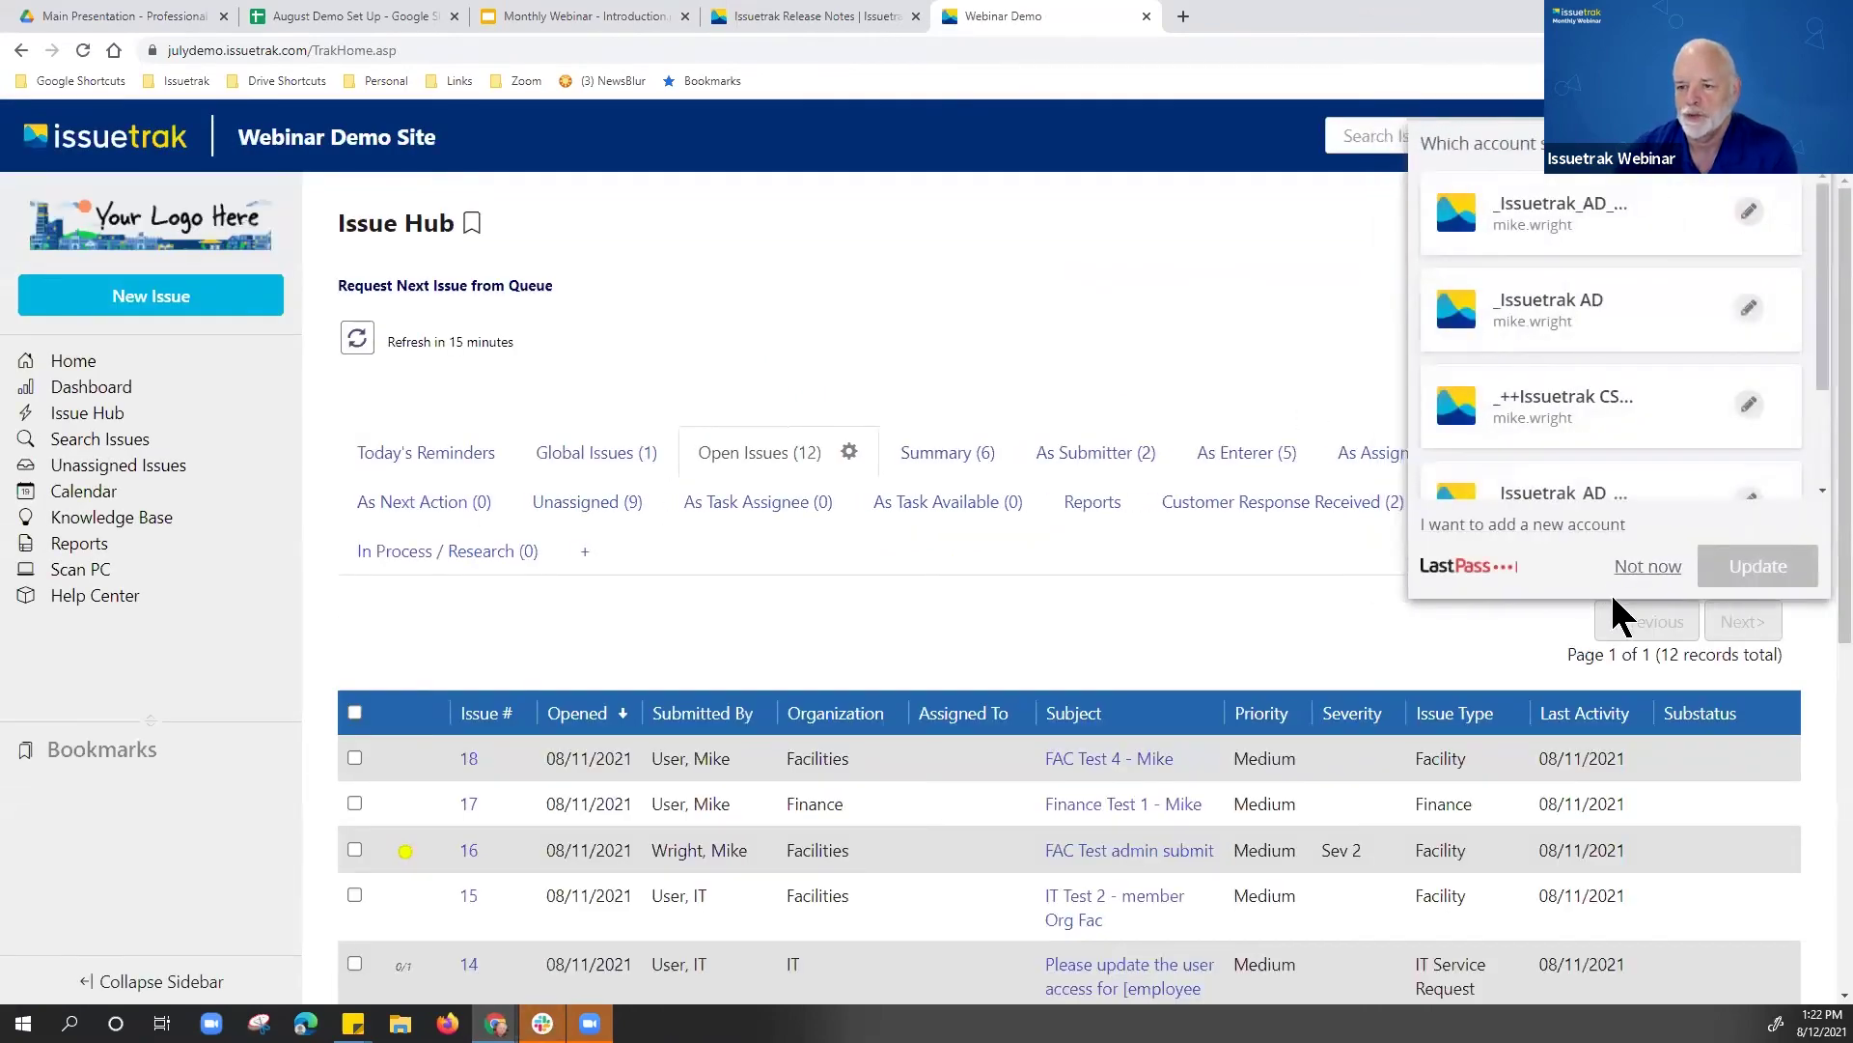
click(1636, 564)
Step: Open the test end user's record for editing from the users list in the system settings
click(1583, 136)
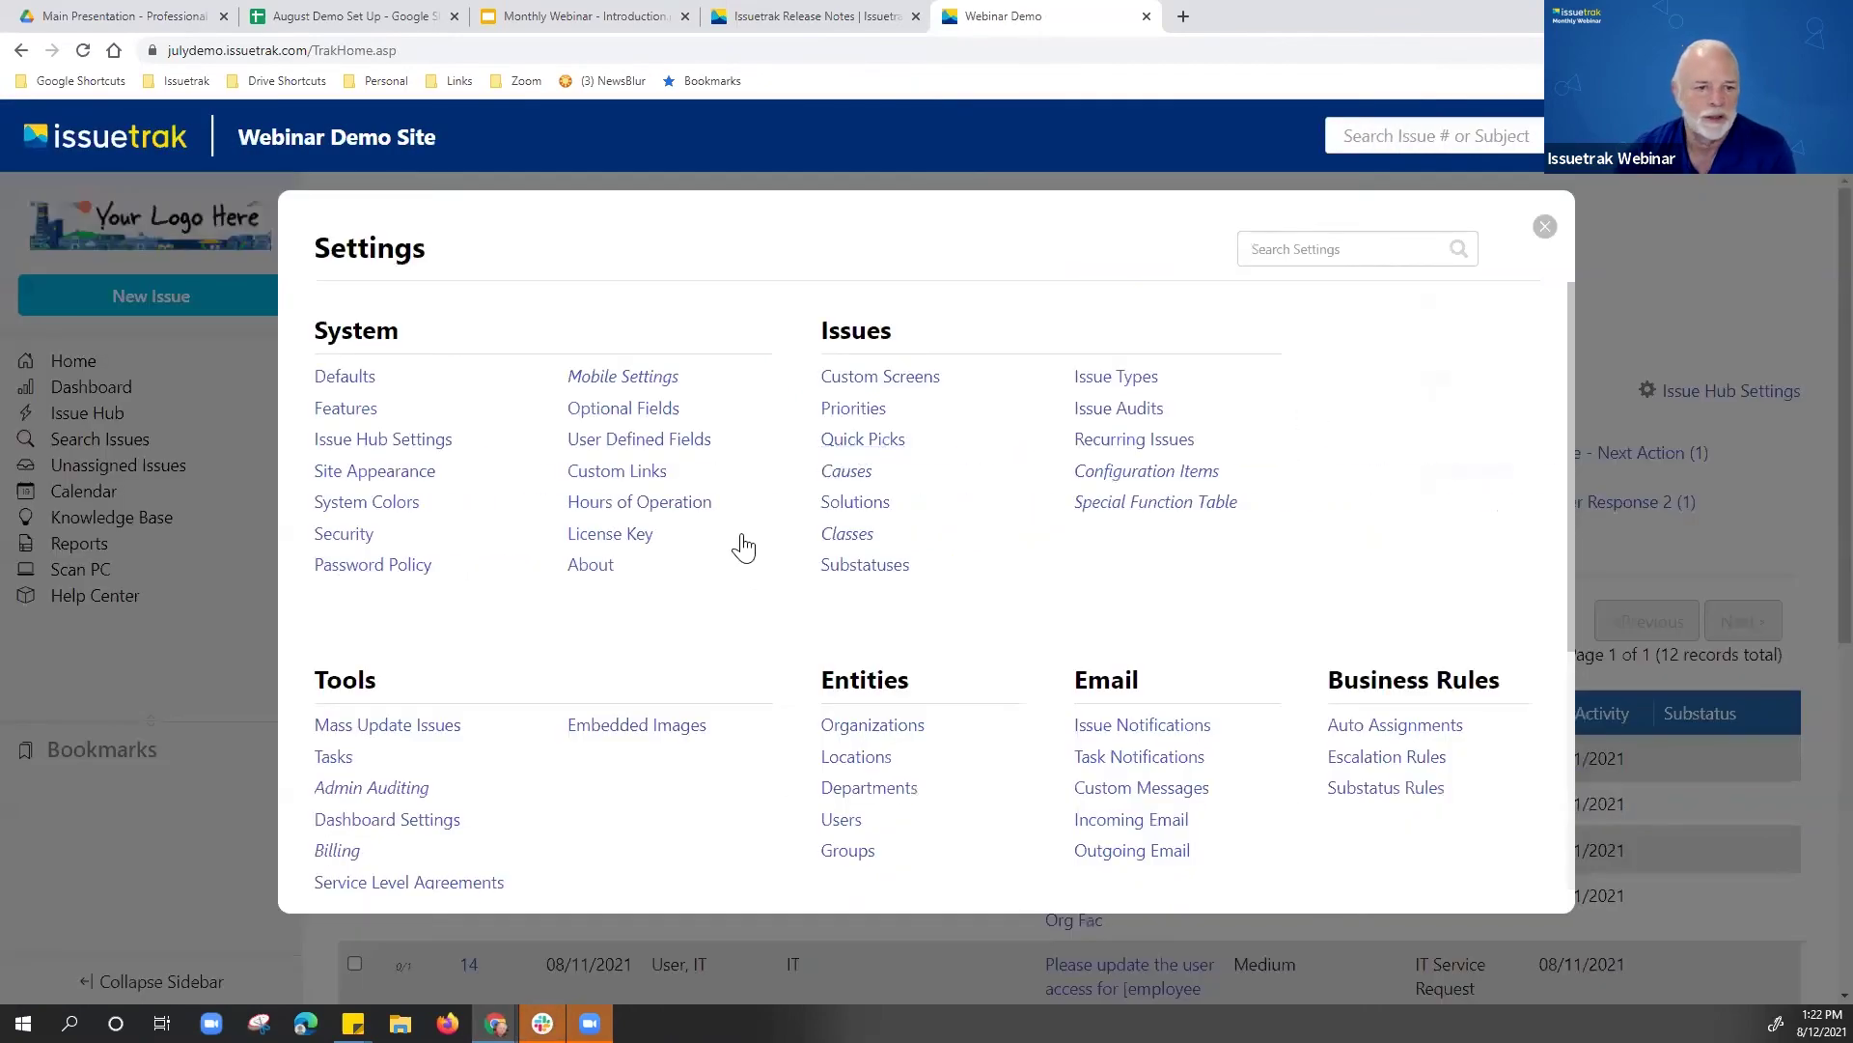
click(842, 823)
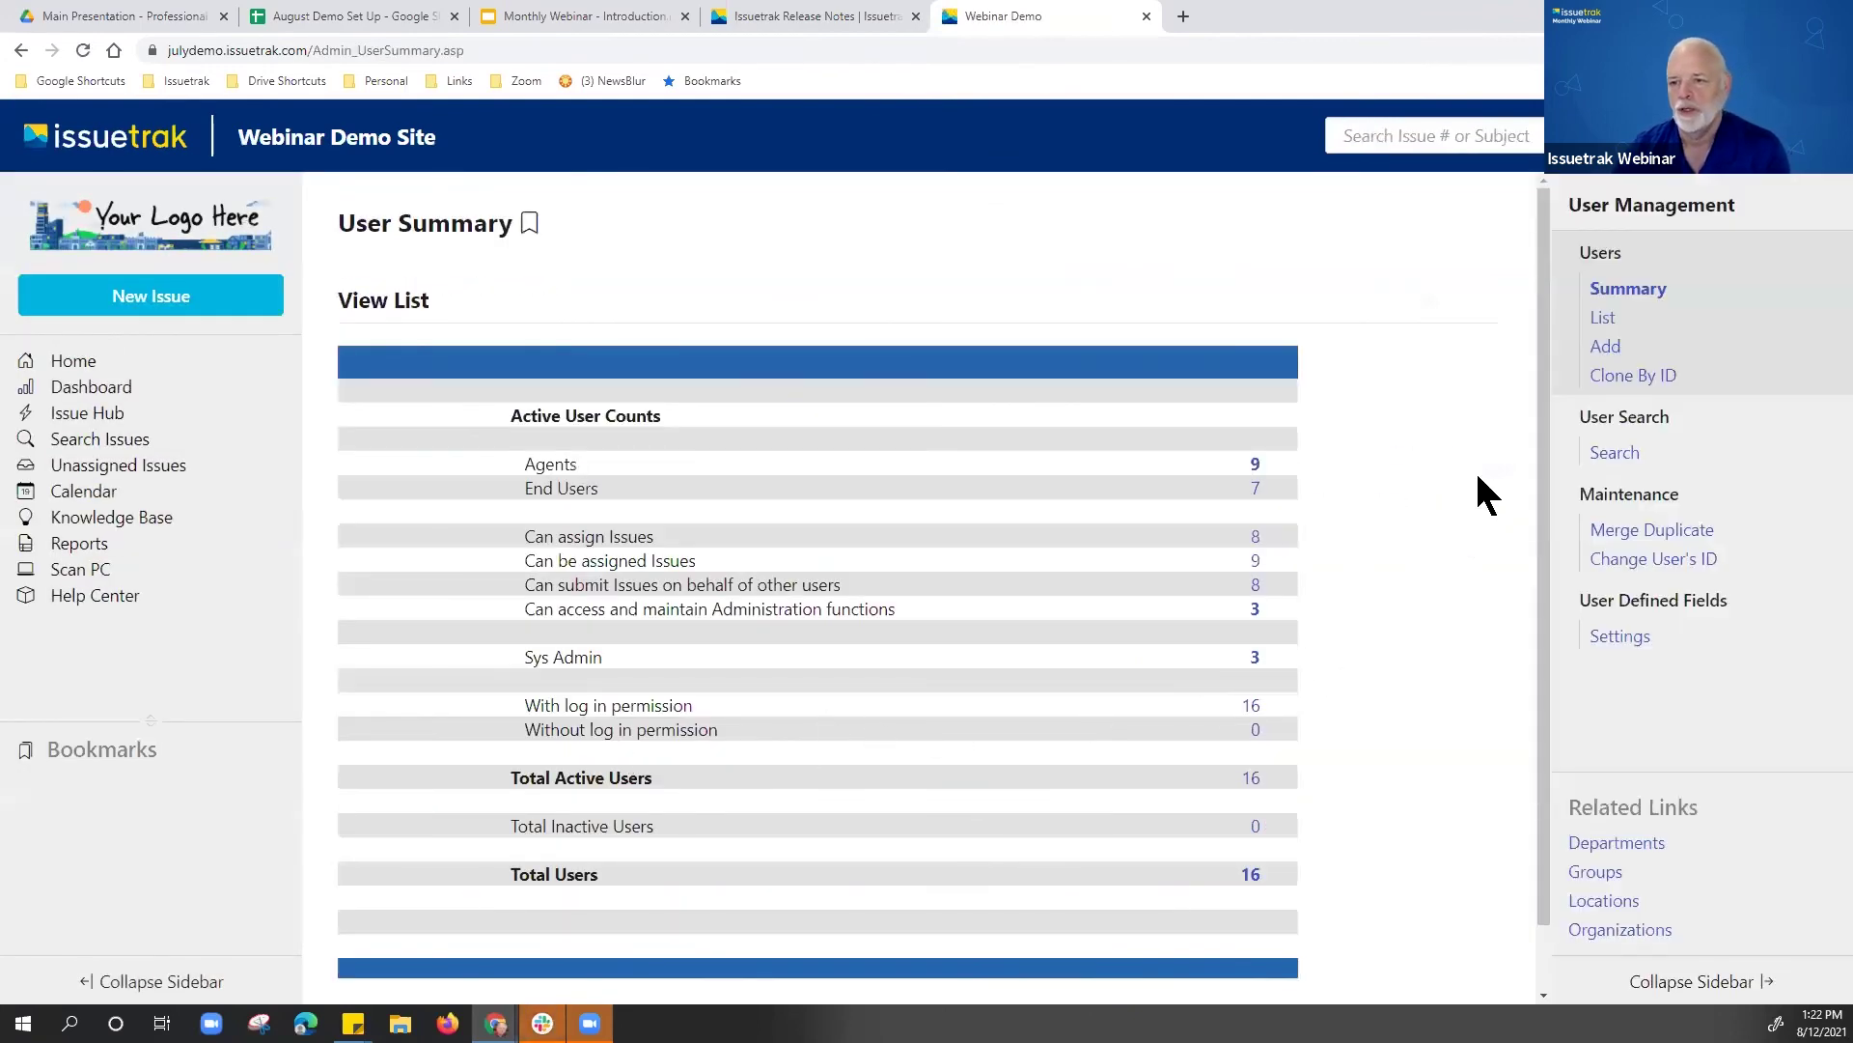
click(1602, 318)
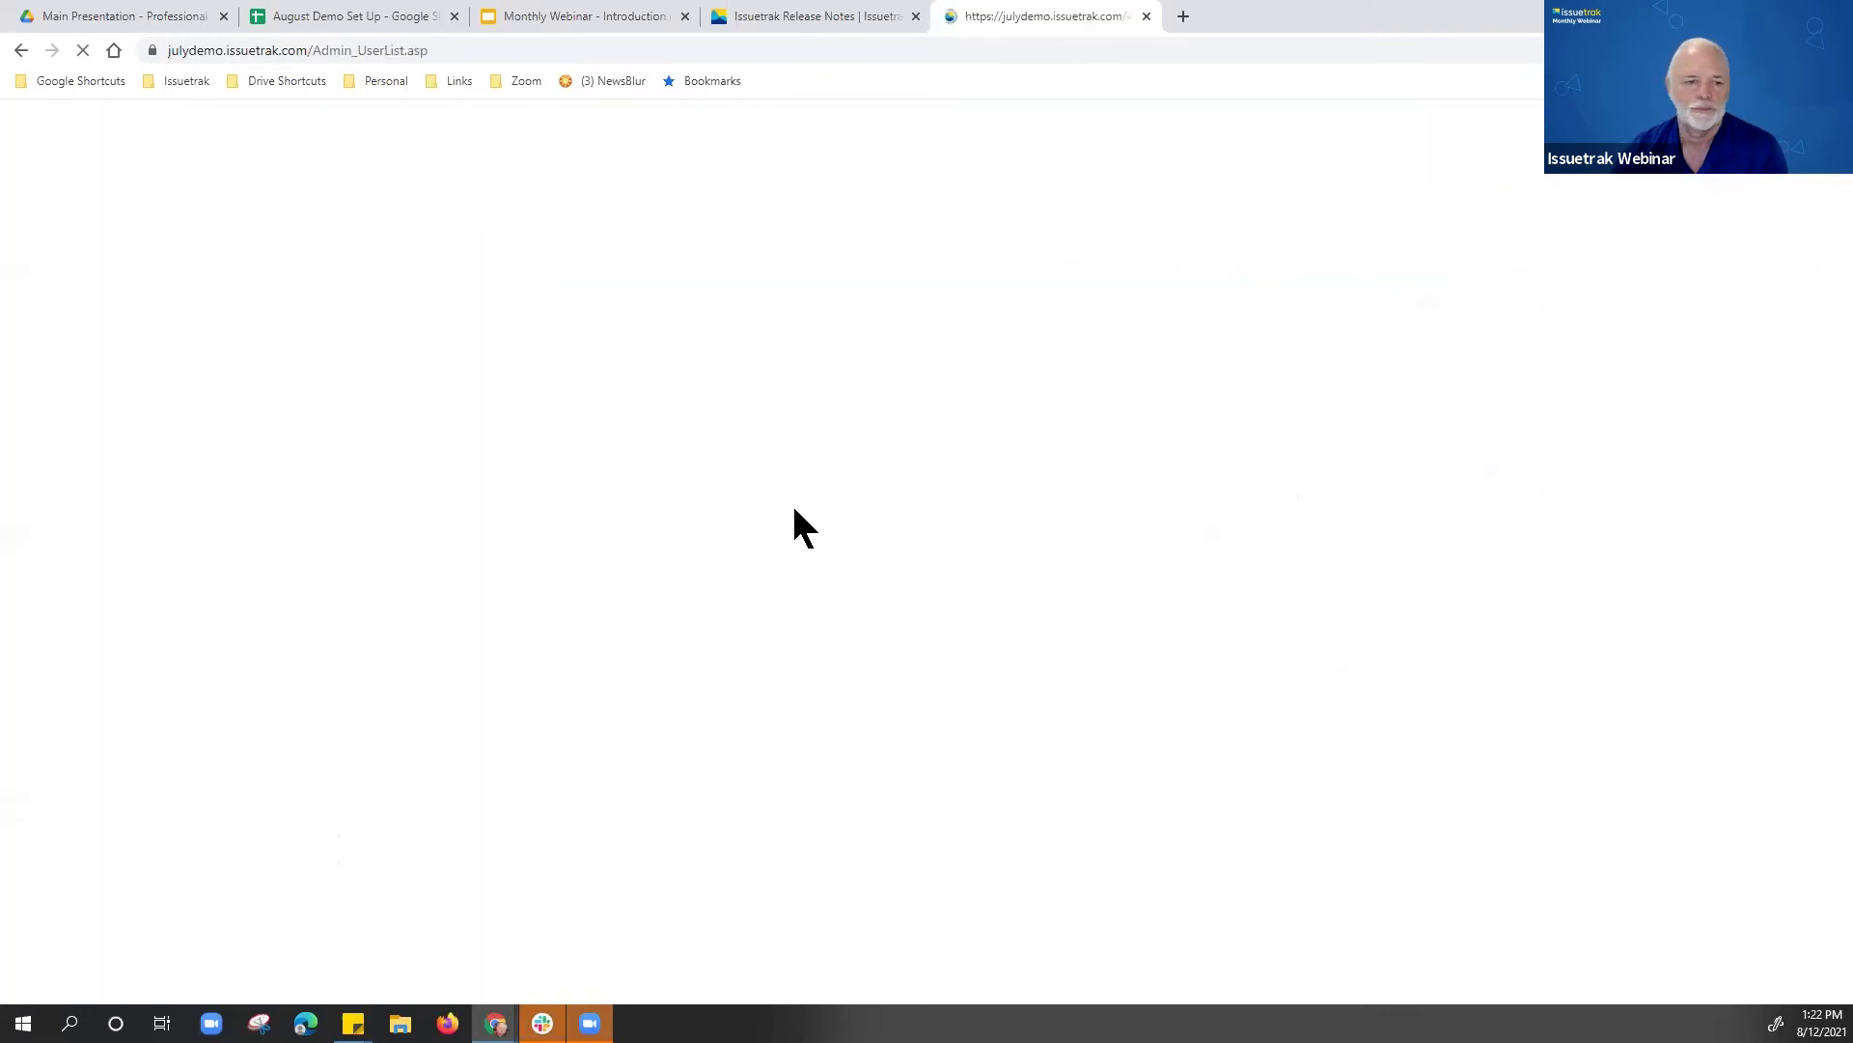
scroll(759, 554, down, 5)
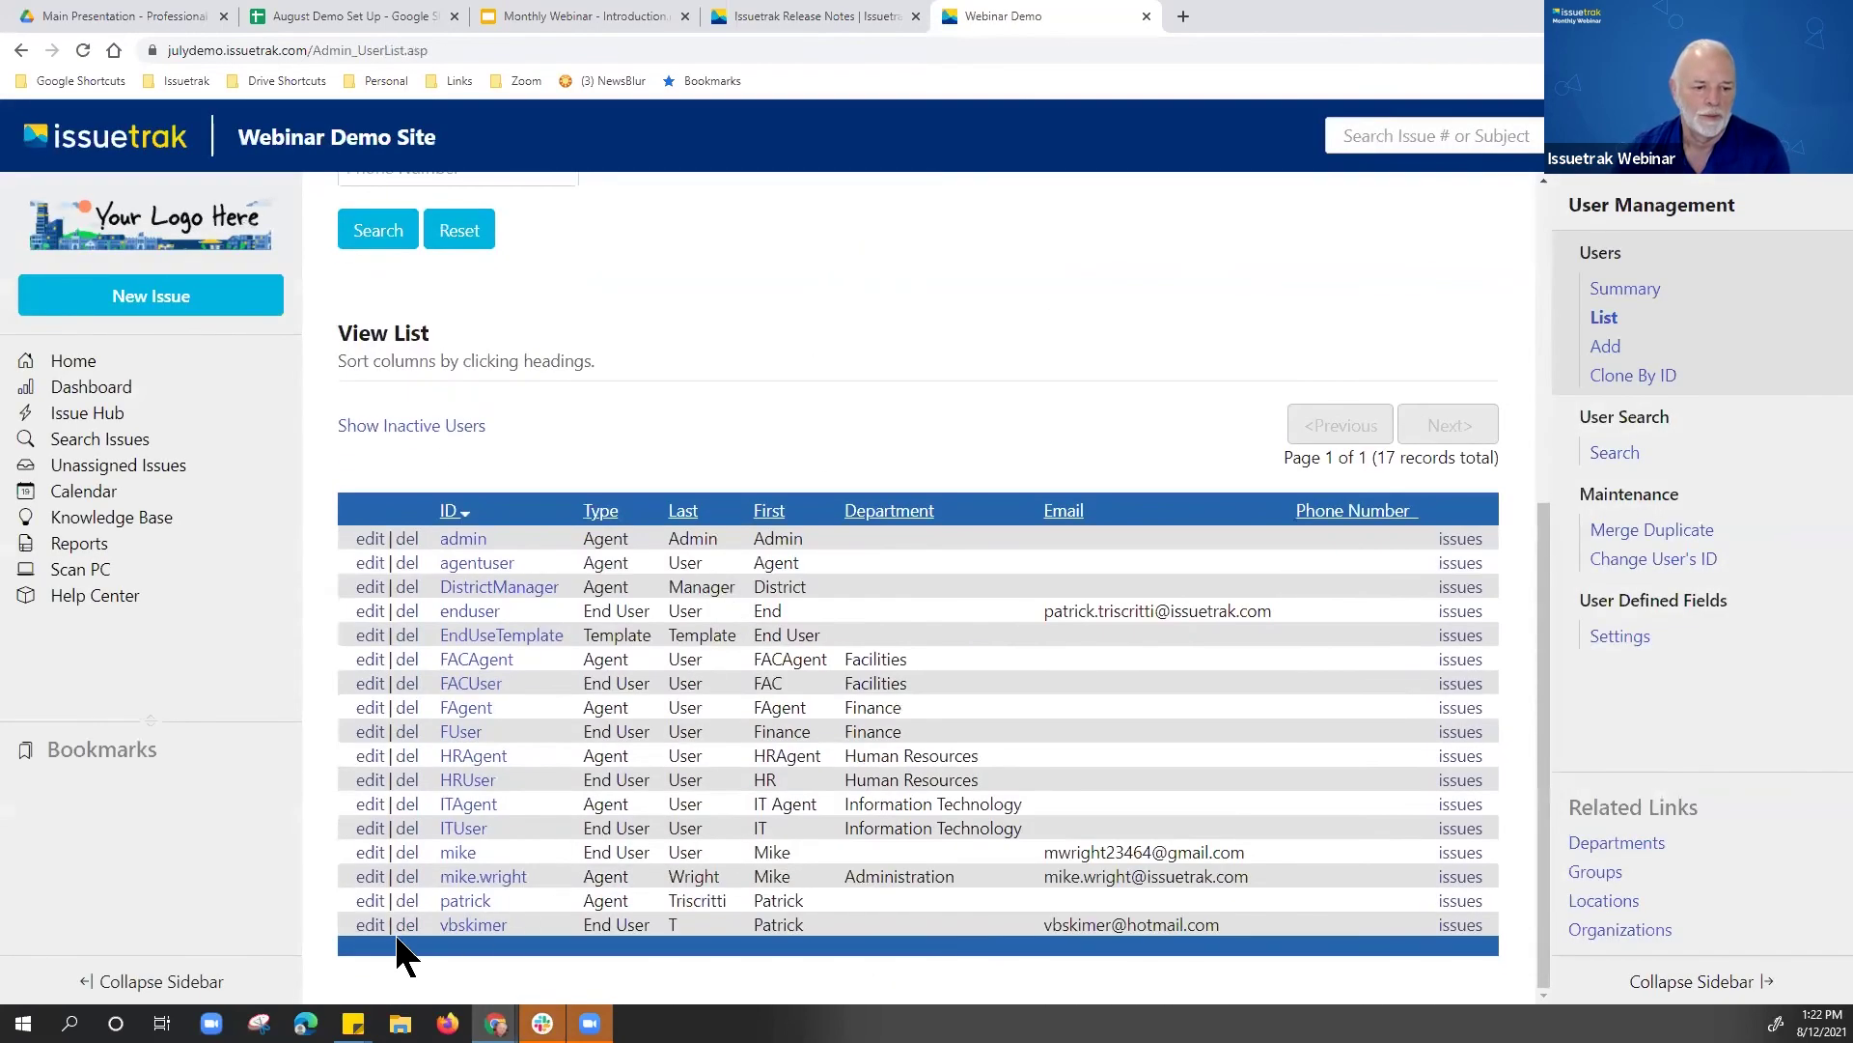
click(436, 853)
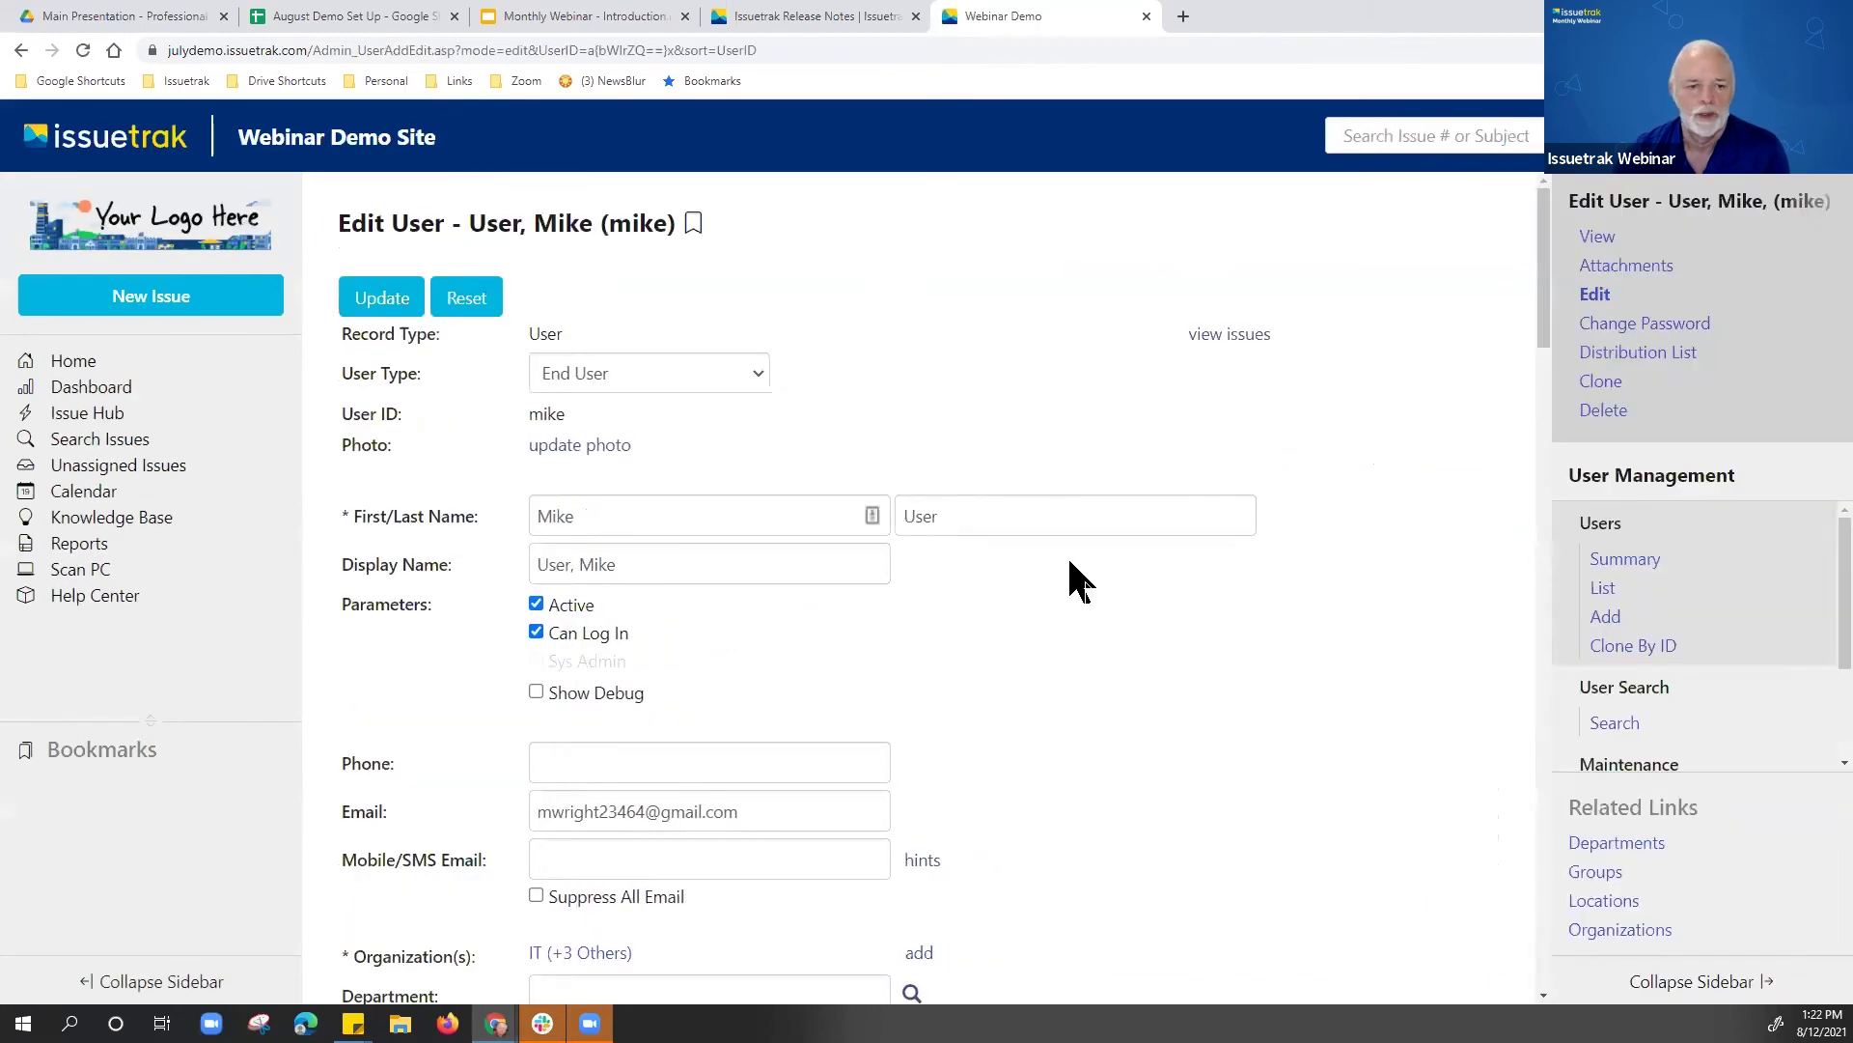
Step: Reduce the end user's organization memberships to Facilities and IT by removing Finance and HR, and save the user record
scroll(1067, 554, down, 9)
scroll(604, 410, up, 3)
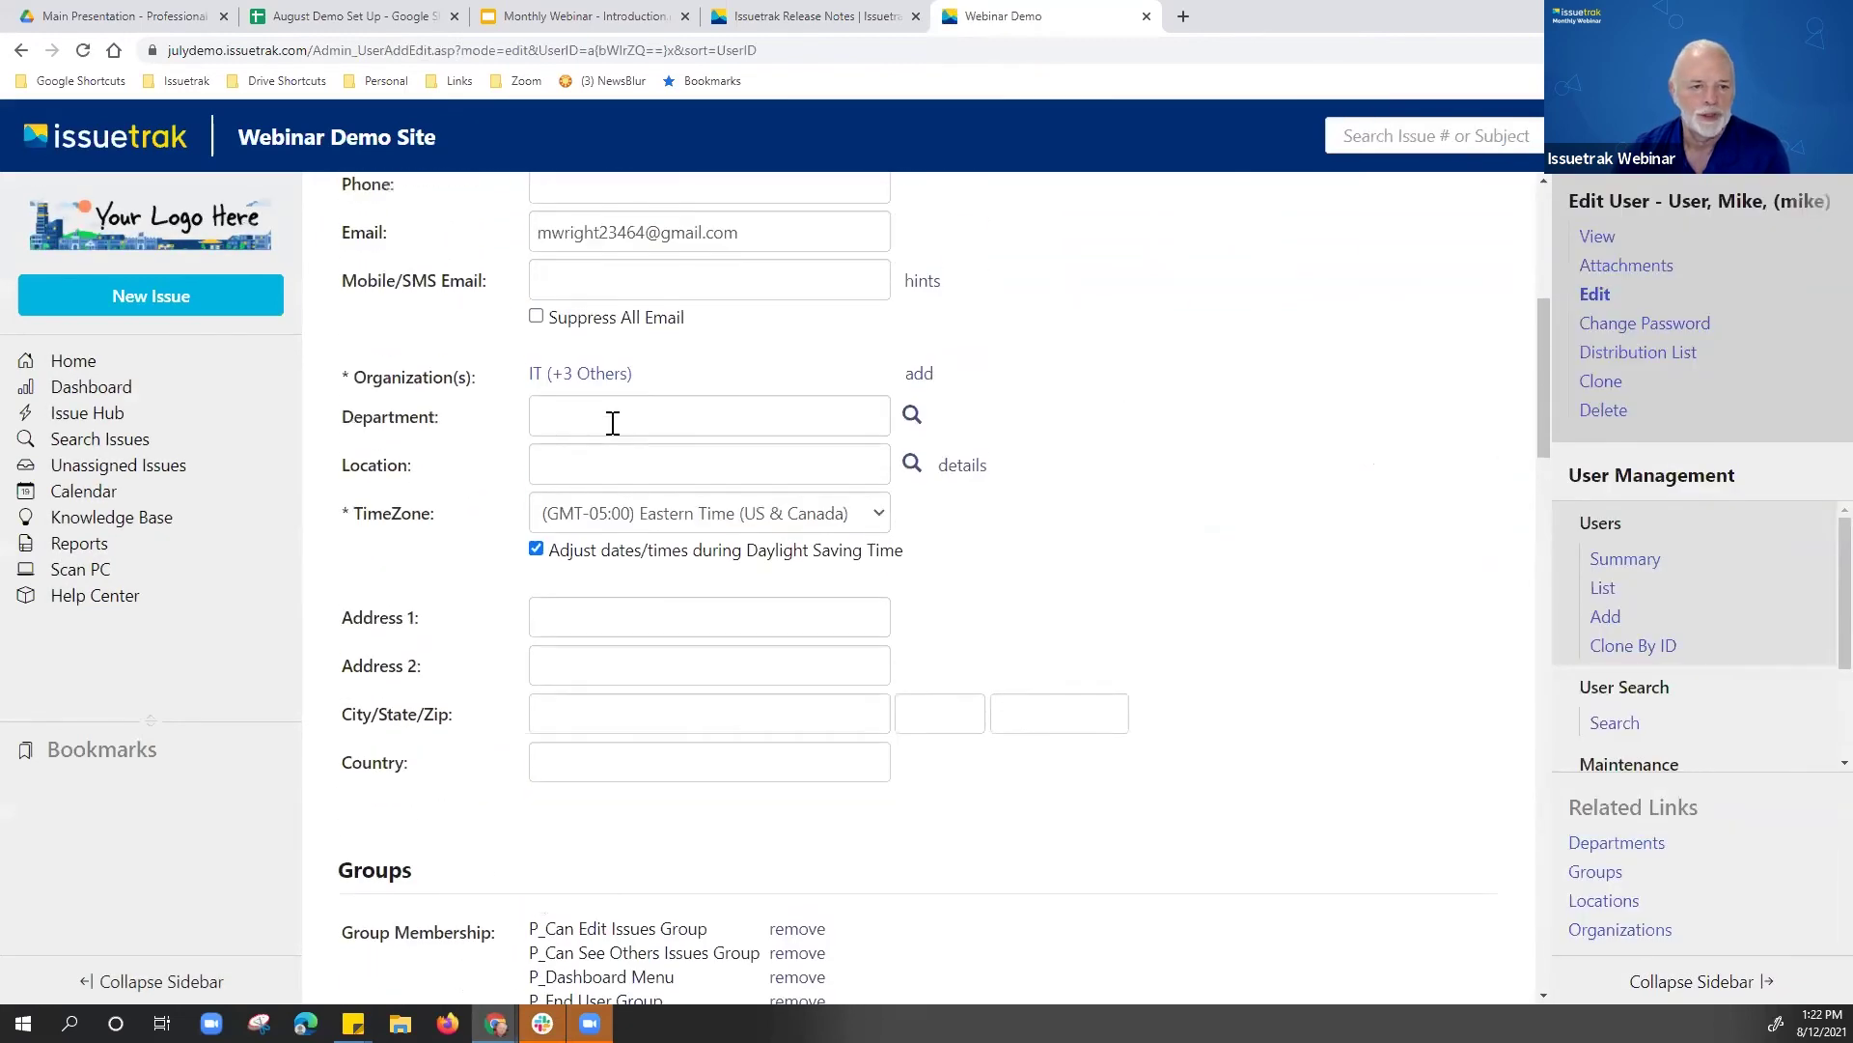
click(919, 374)
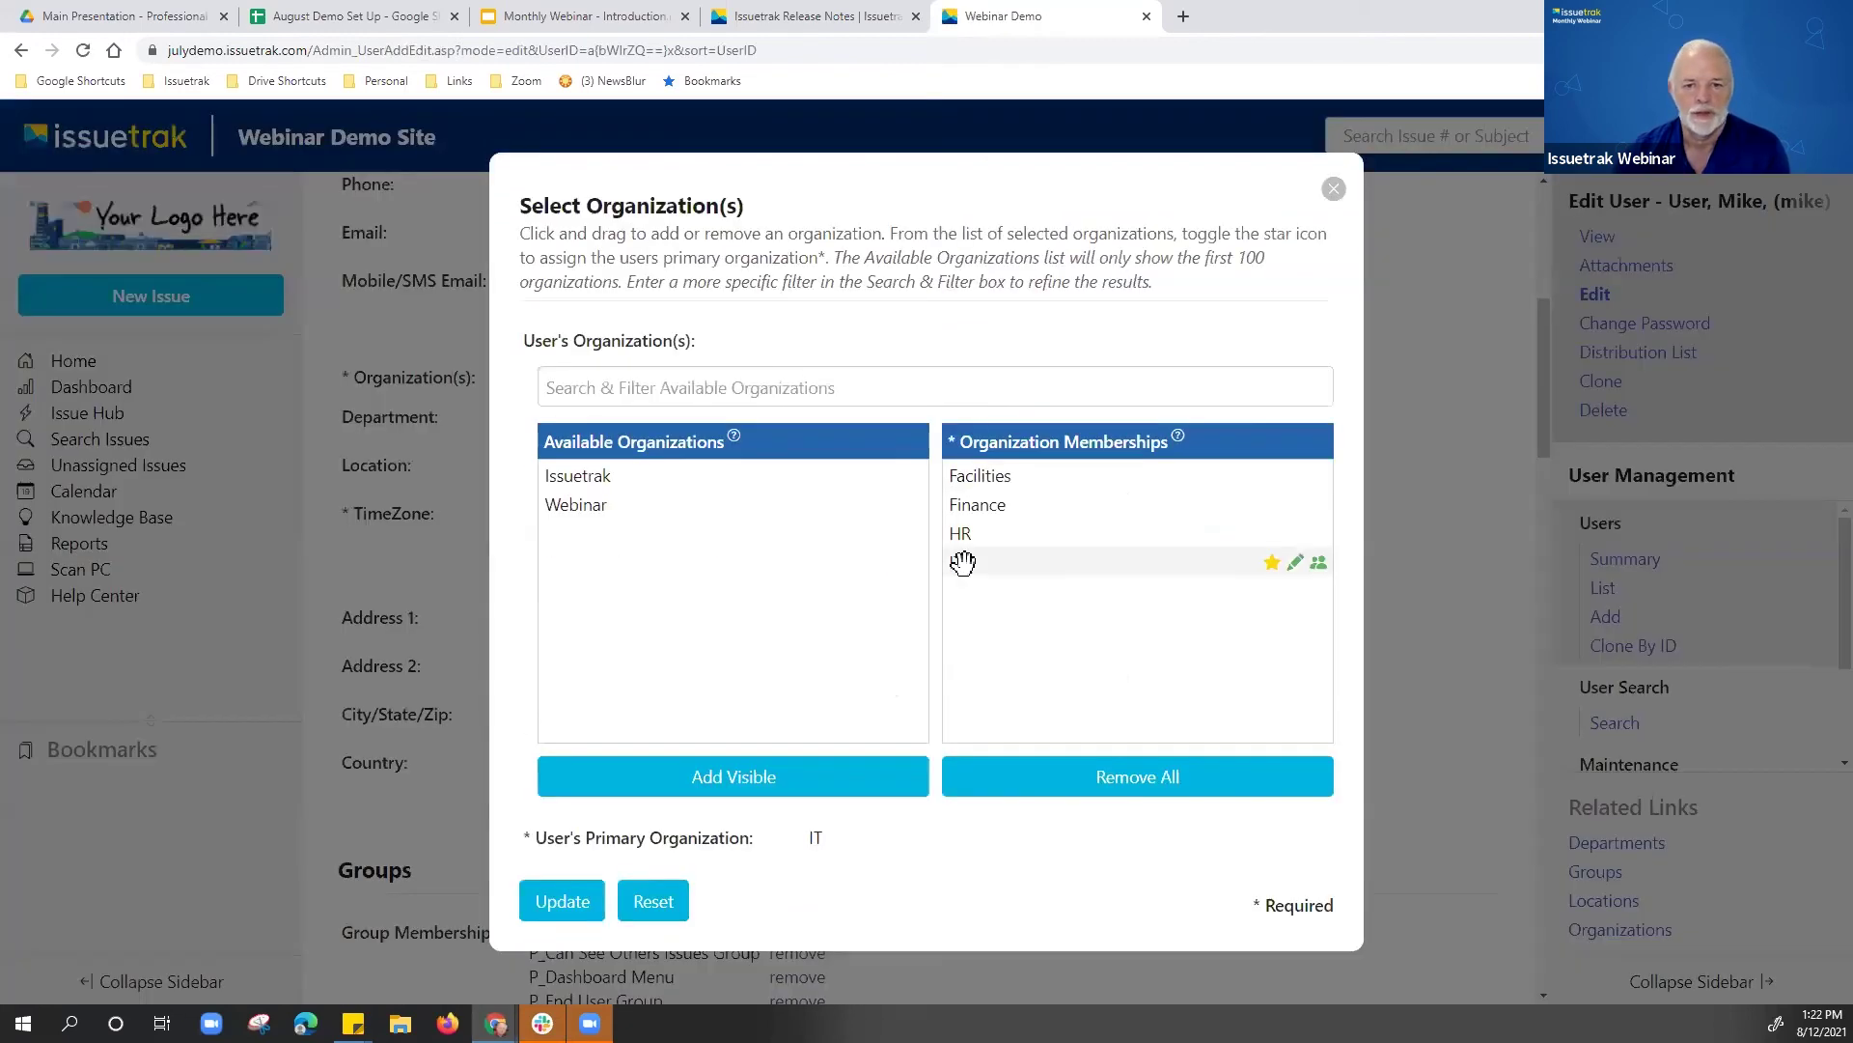
drag(926, 486, 589, 507)
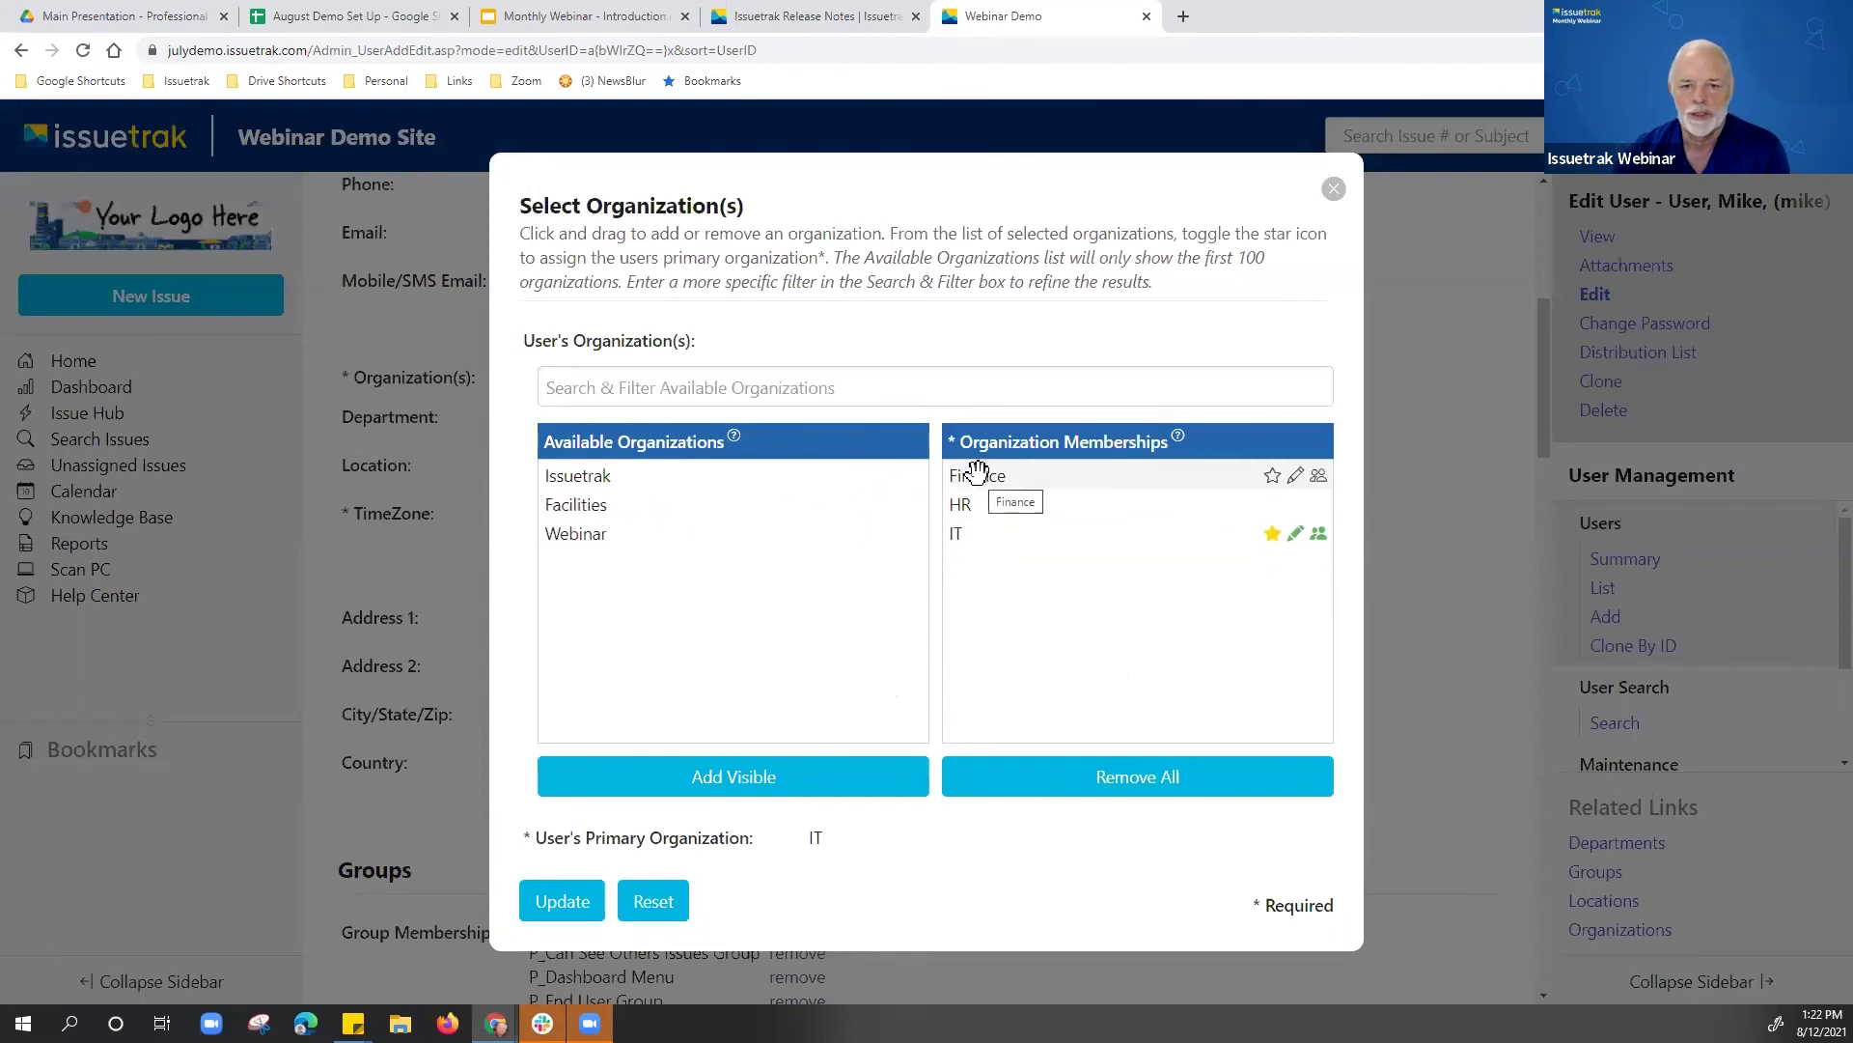
drag(965, 506, 738, 509)
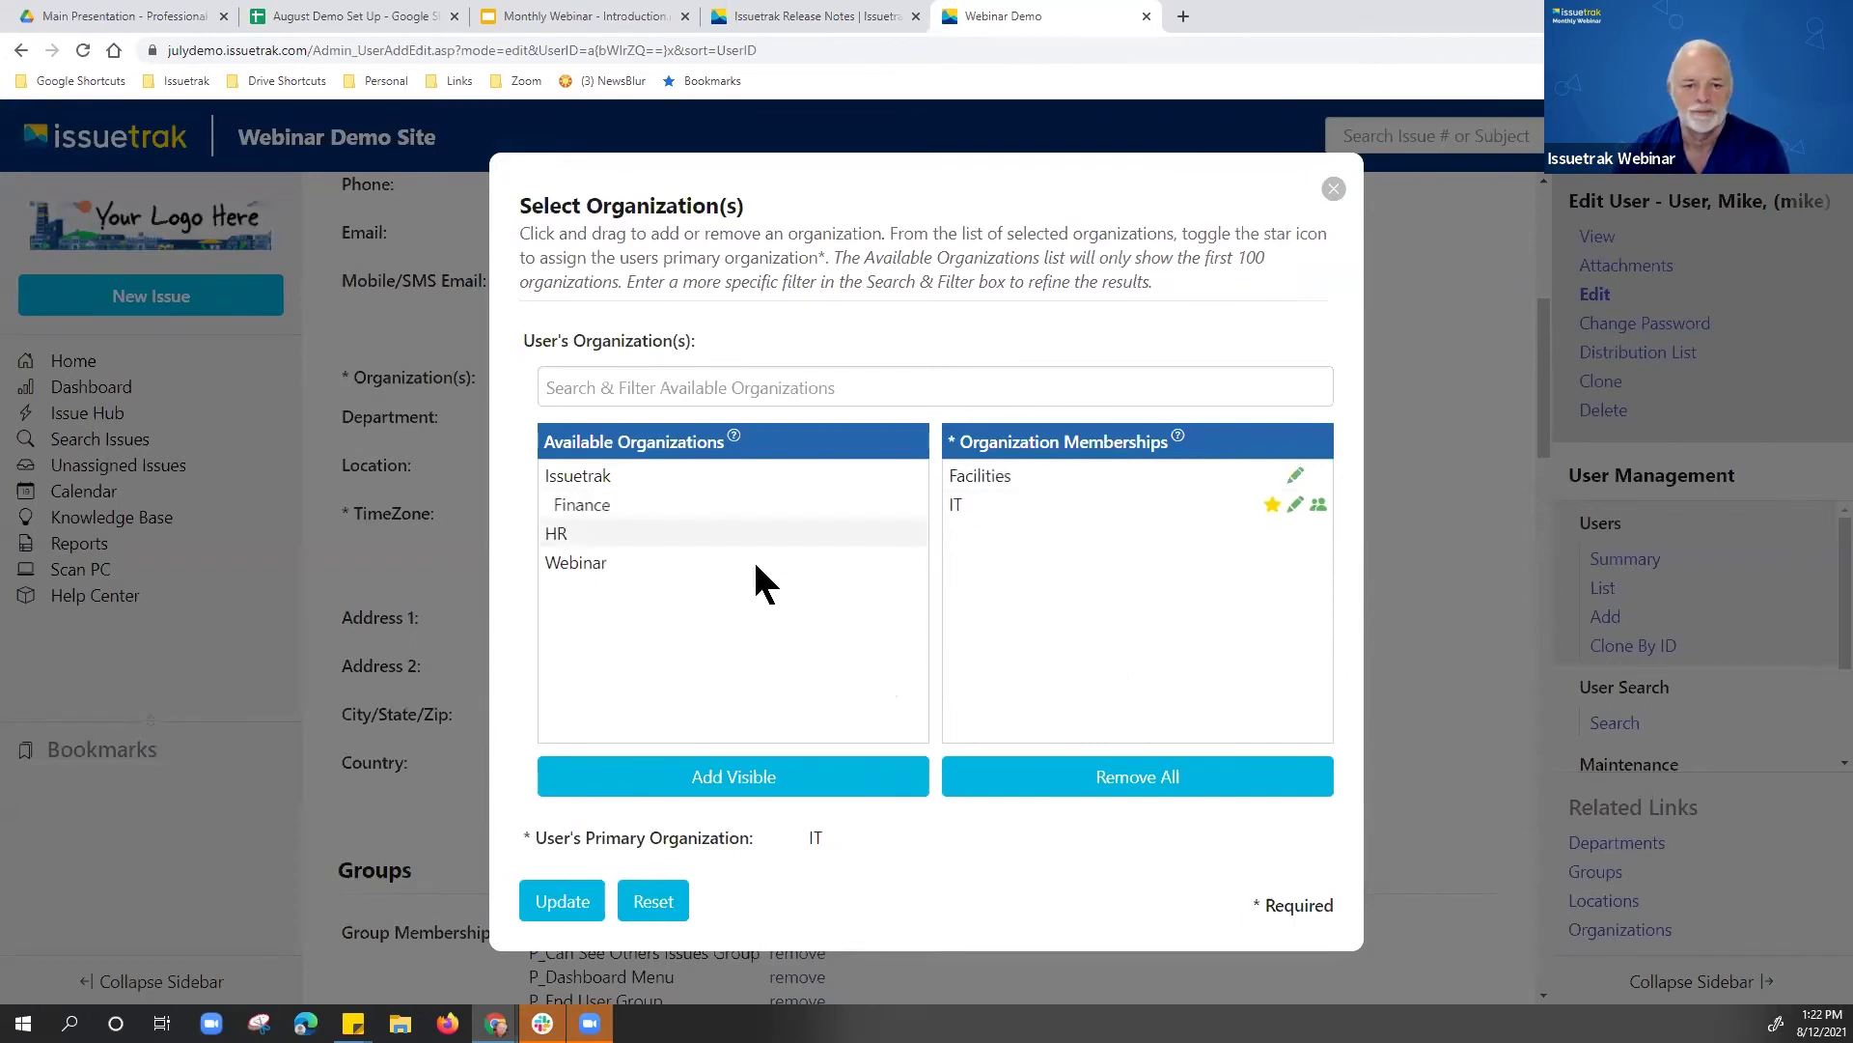
click(583, 912)
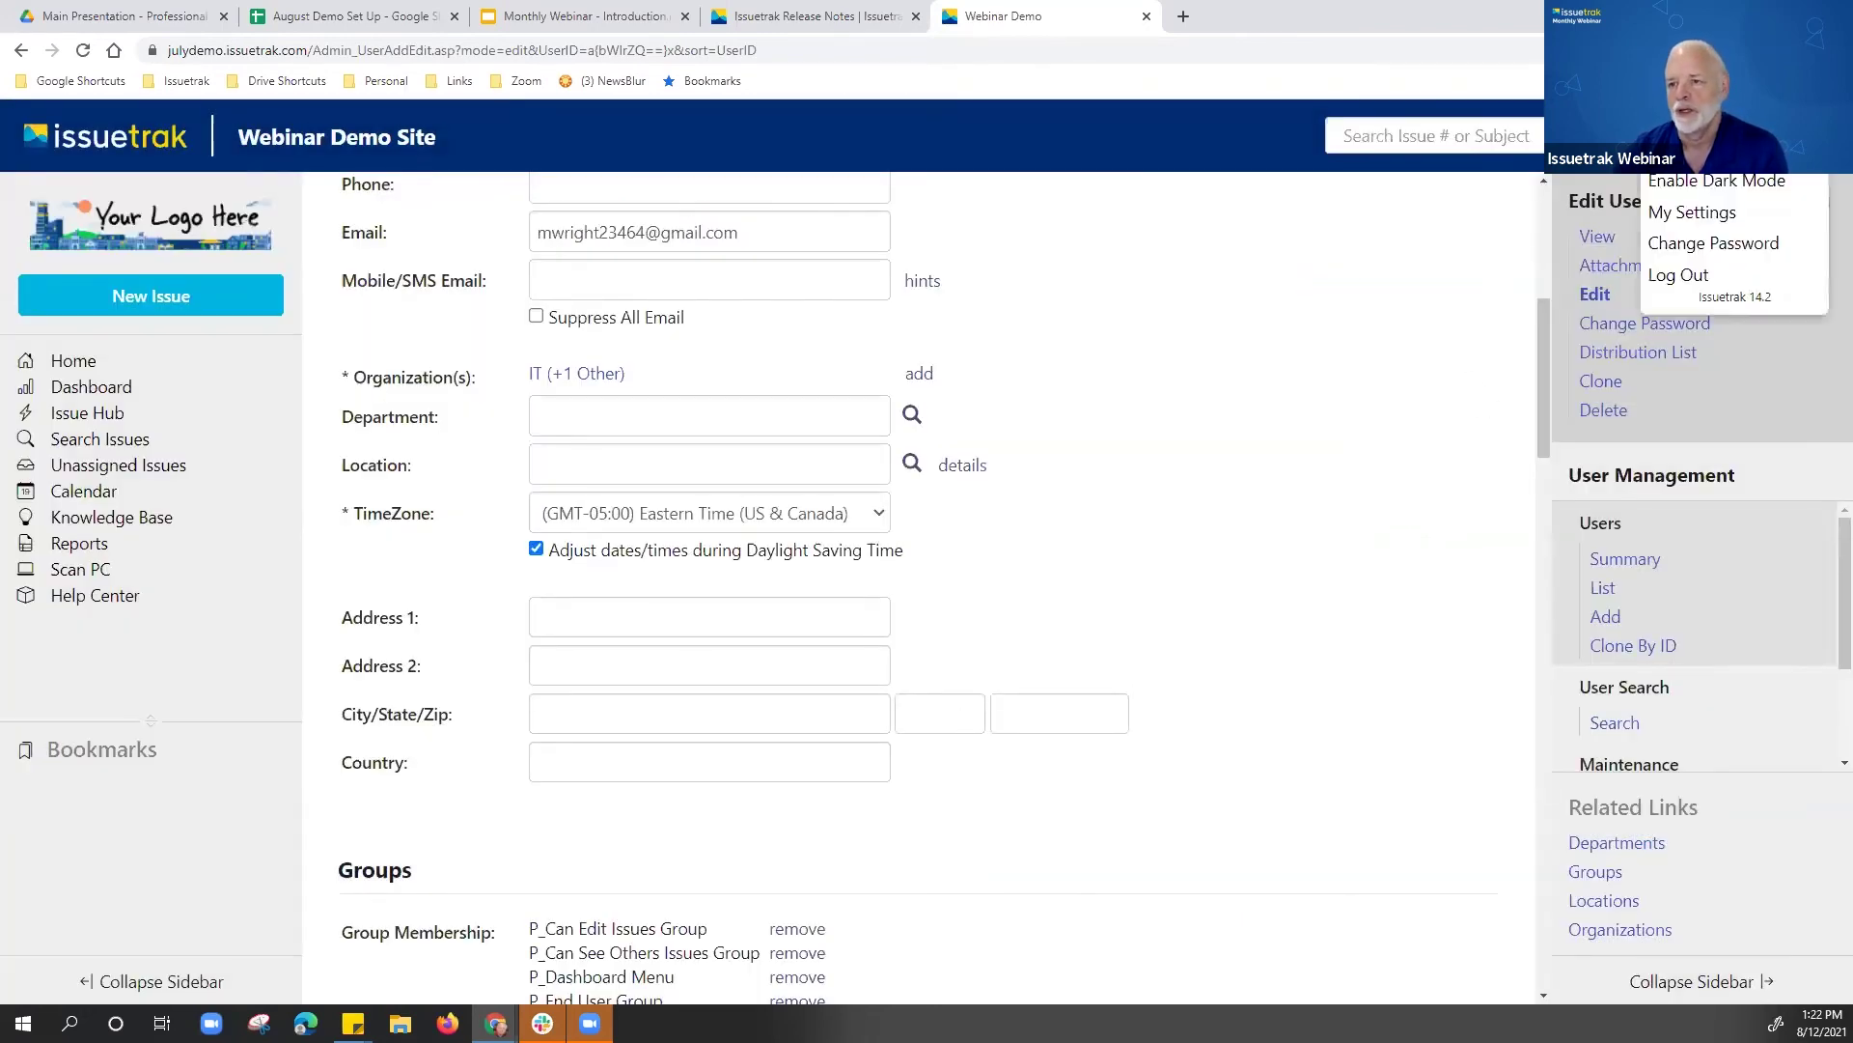
scroll(1206, 463, up, 6)
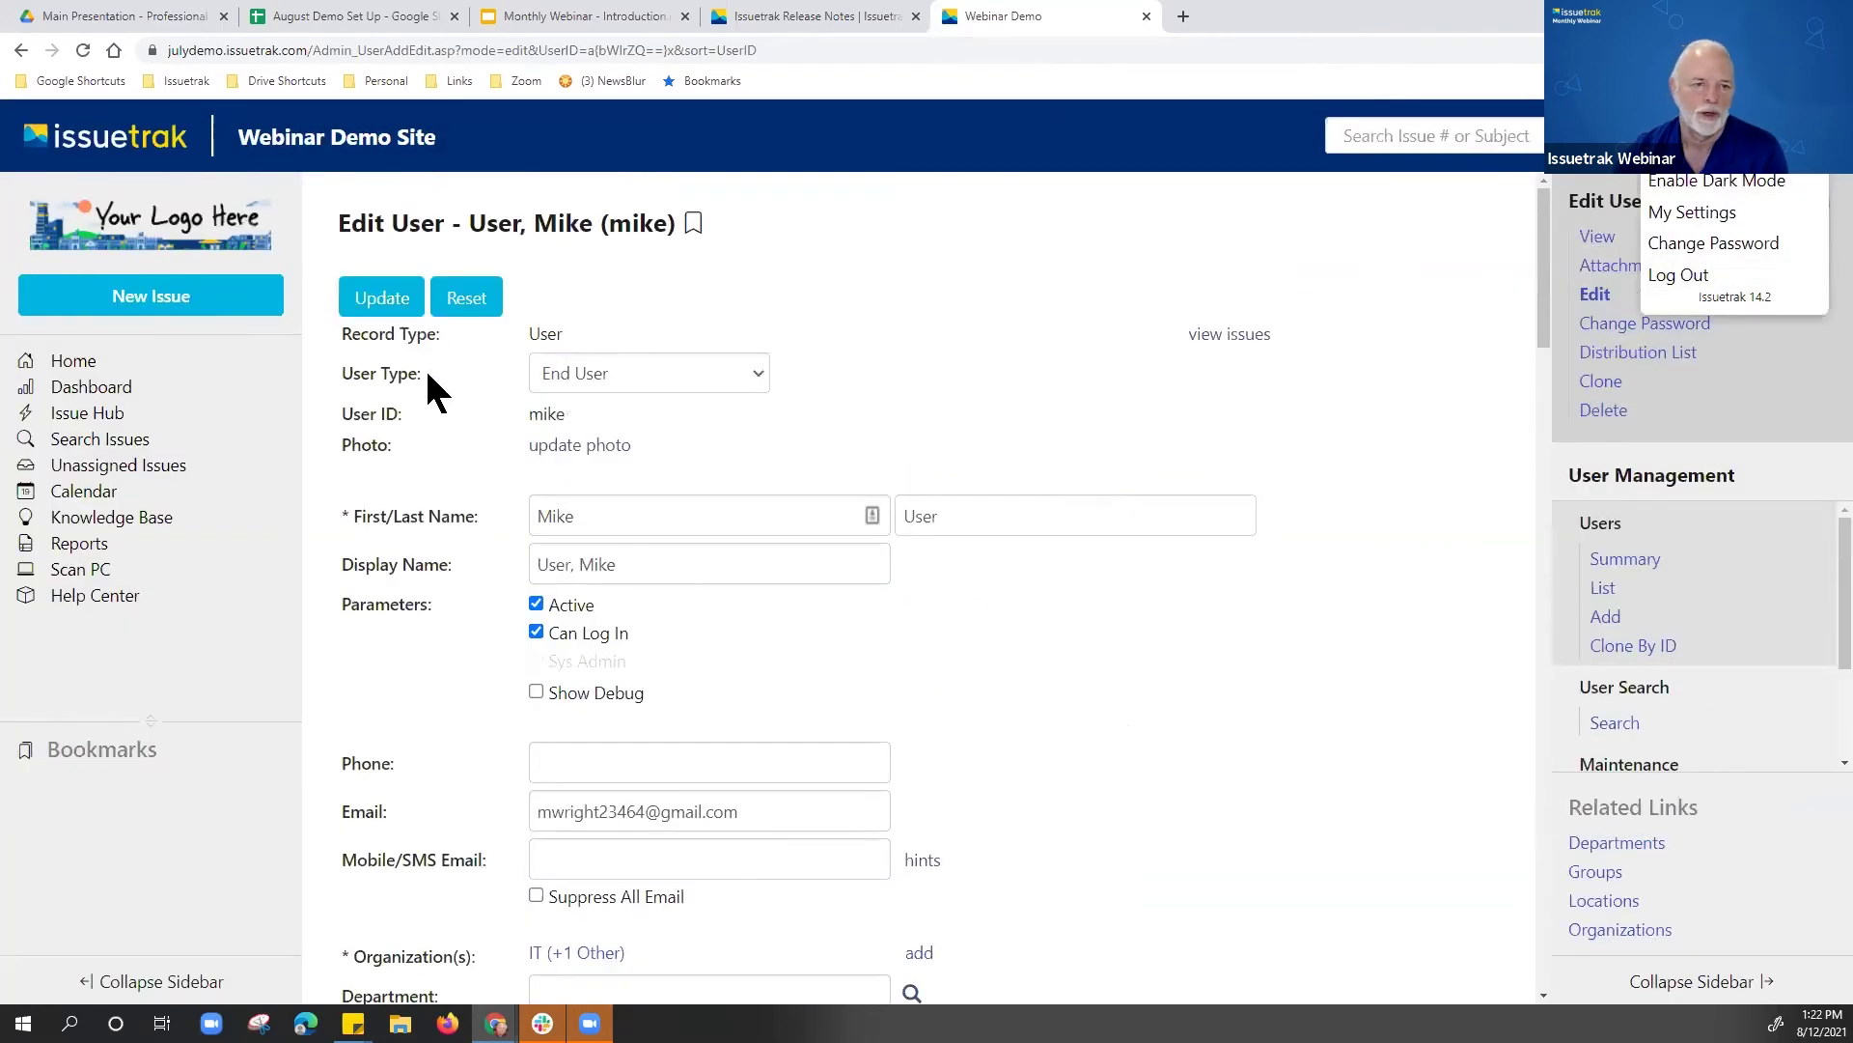
click(382, 297)
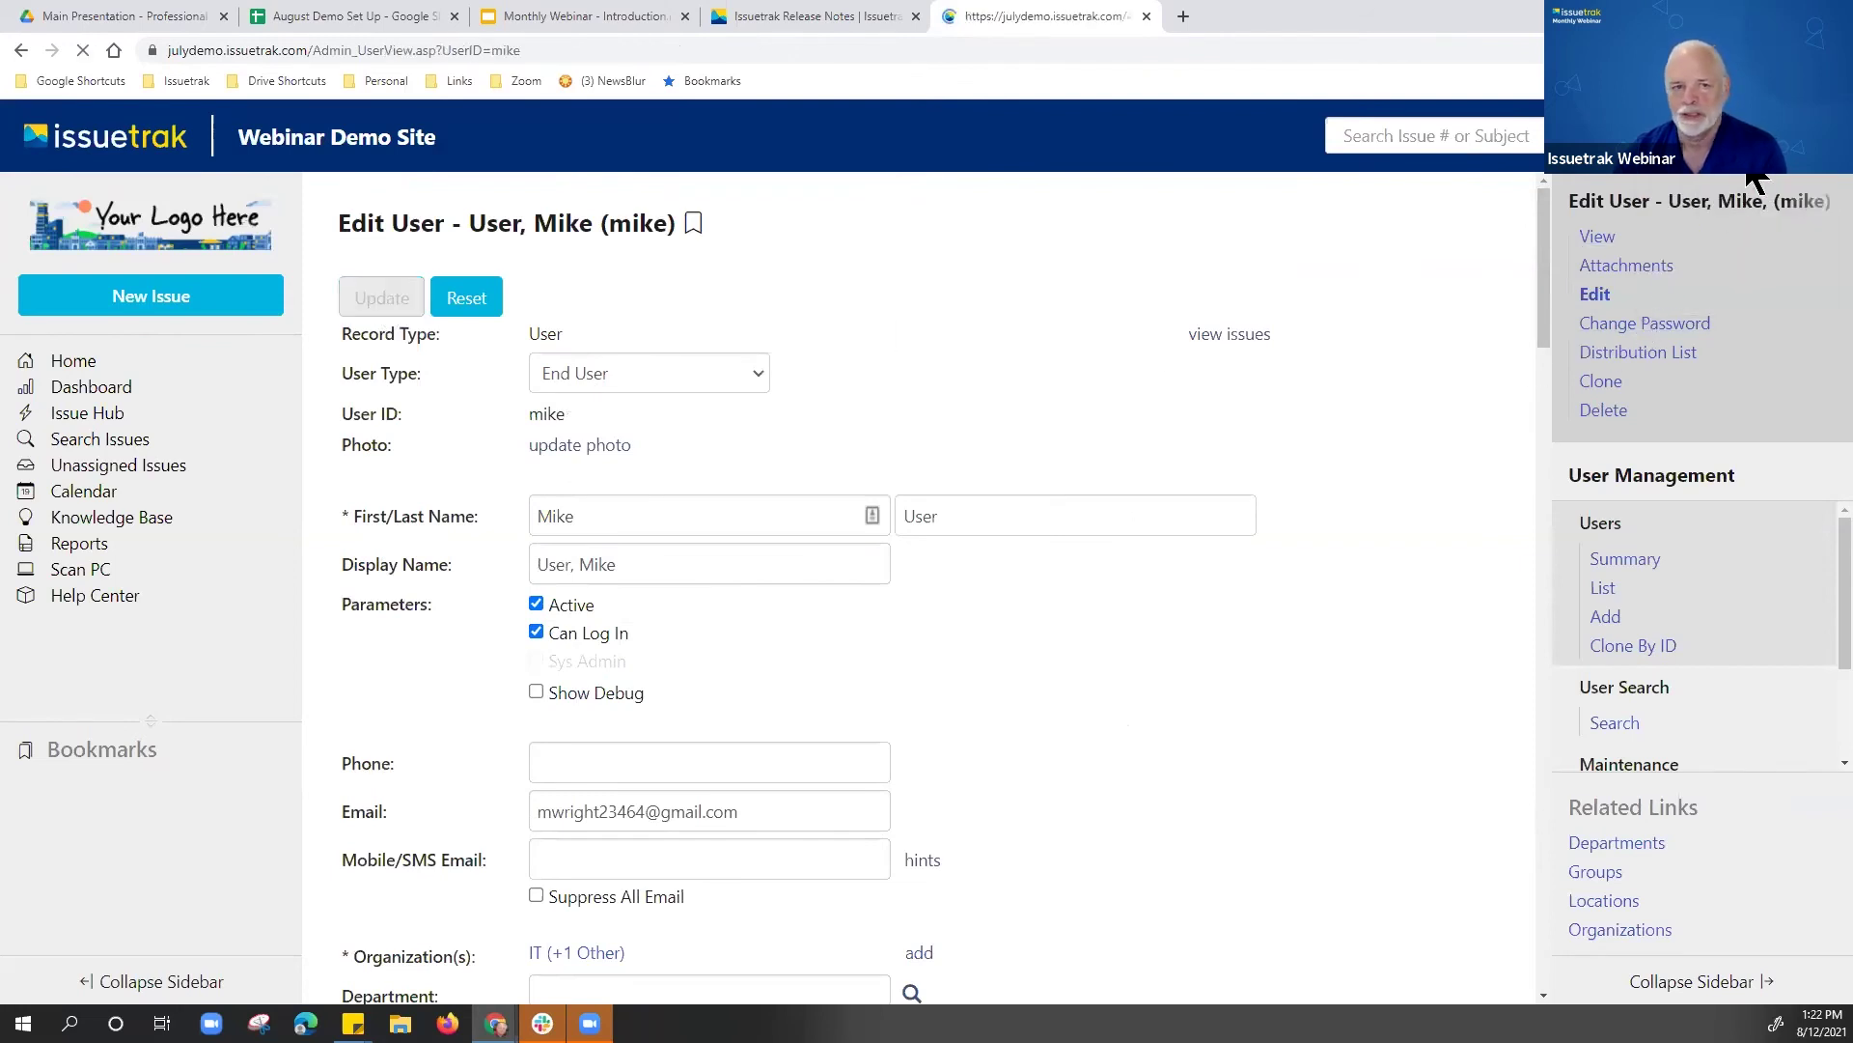
Step: Log out of the administrator account and sign in with the test end user's ID and account password
mouse_move(1759, 176)
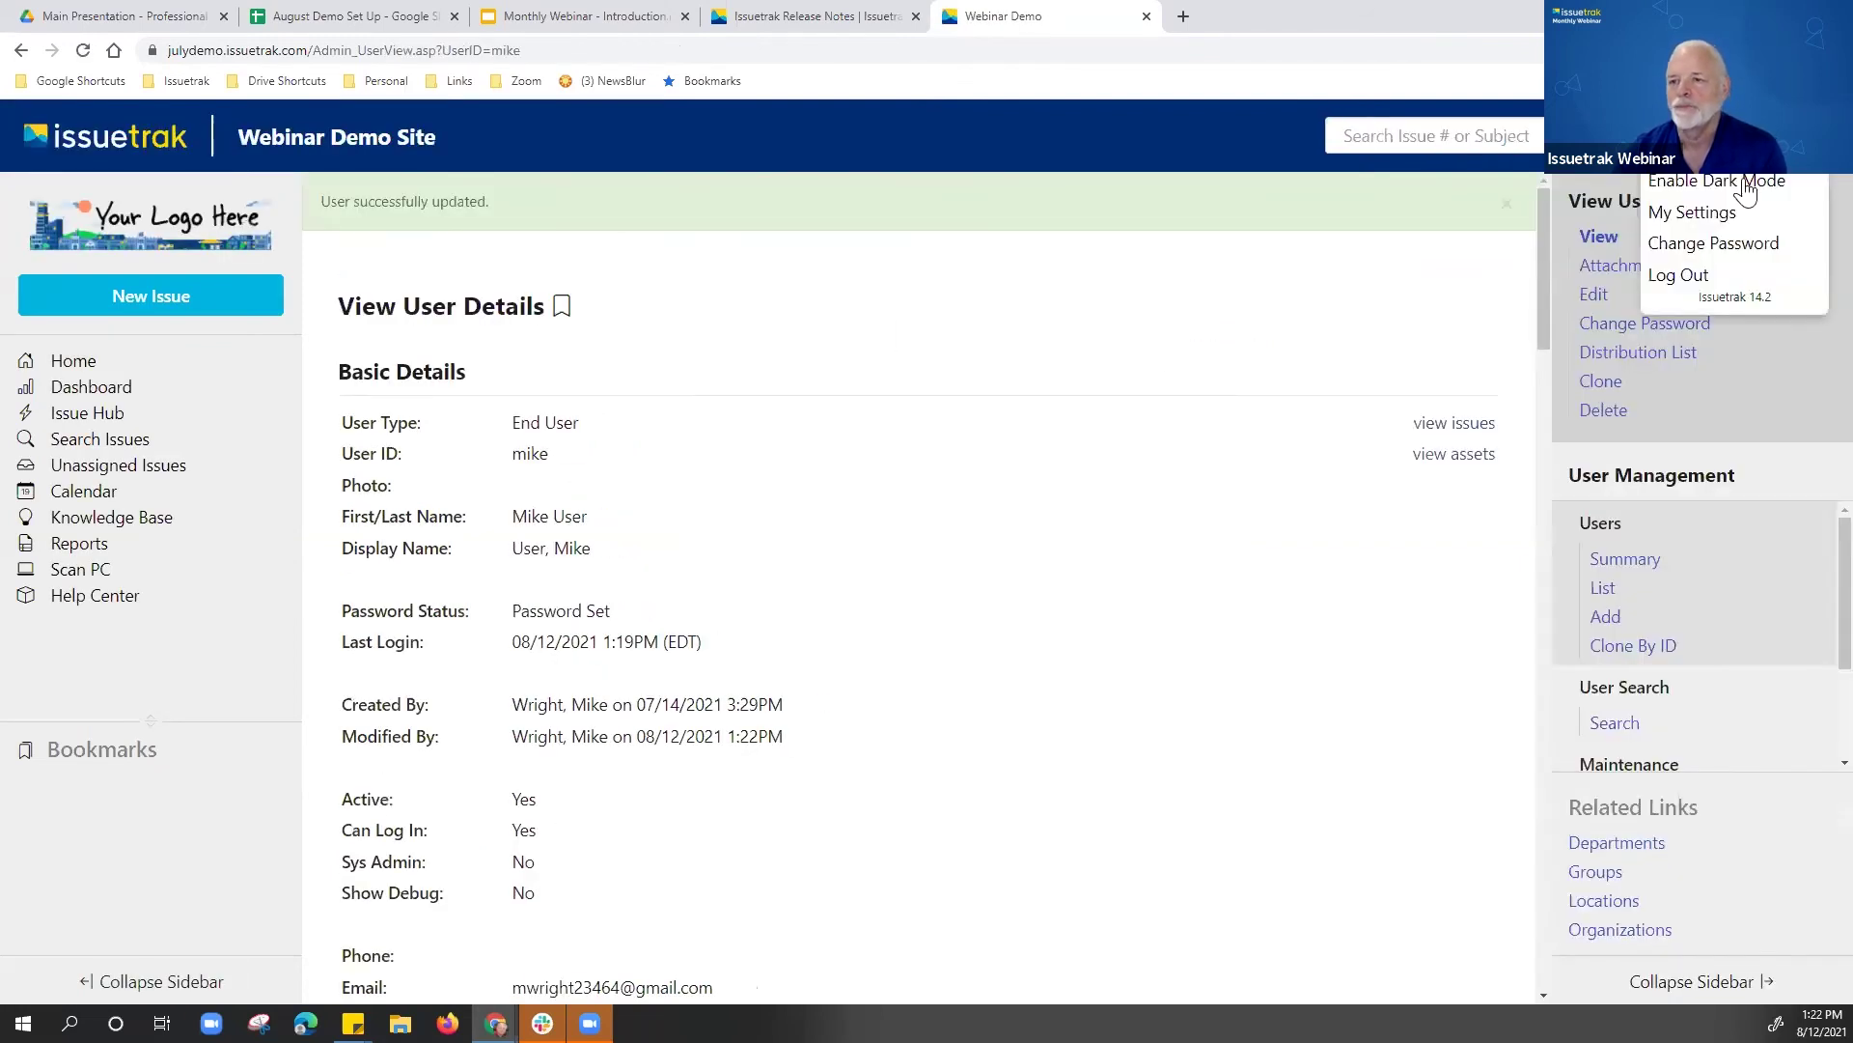
click(1680, 273)
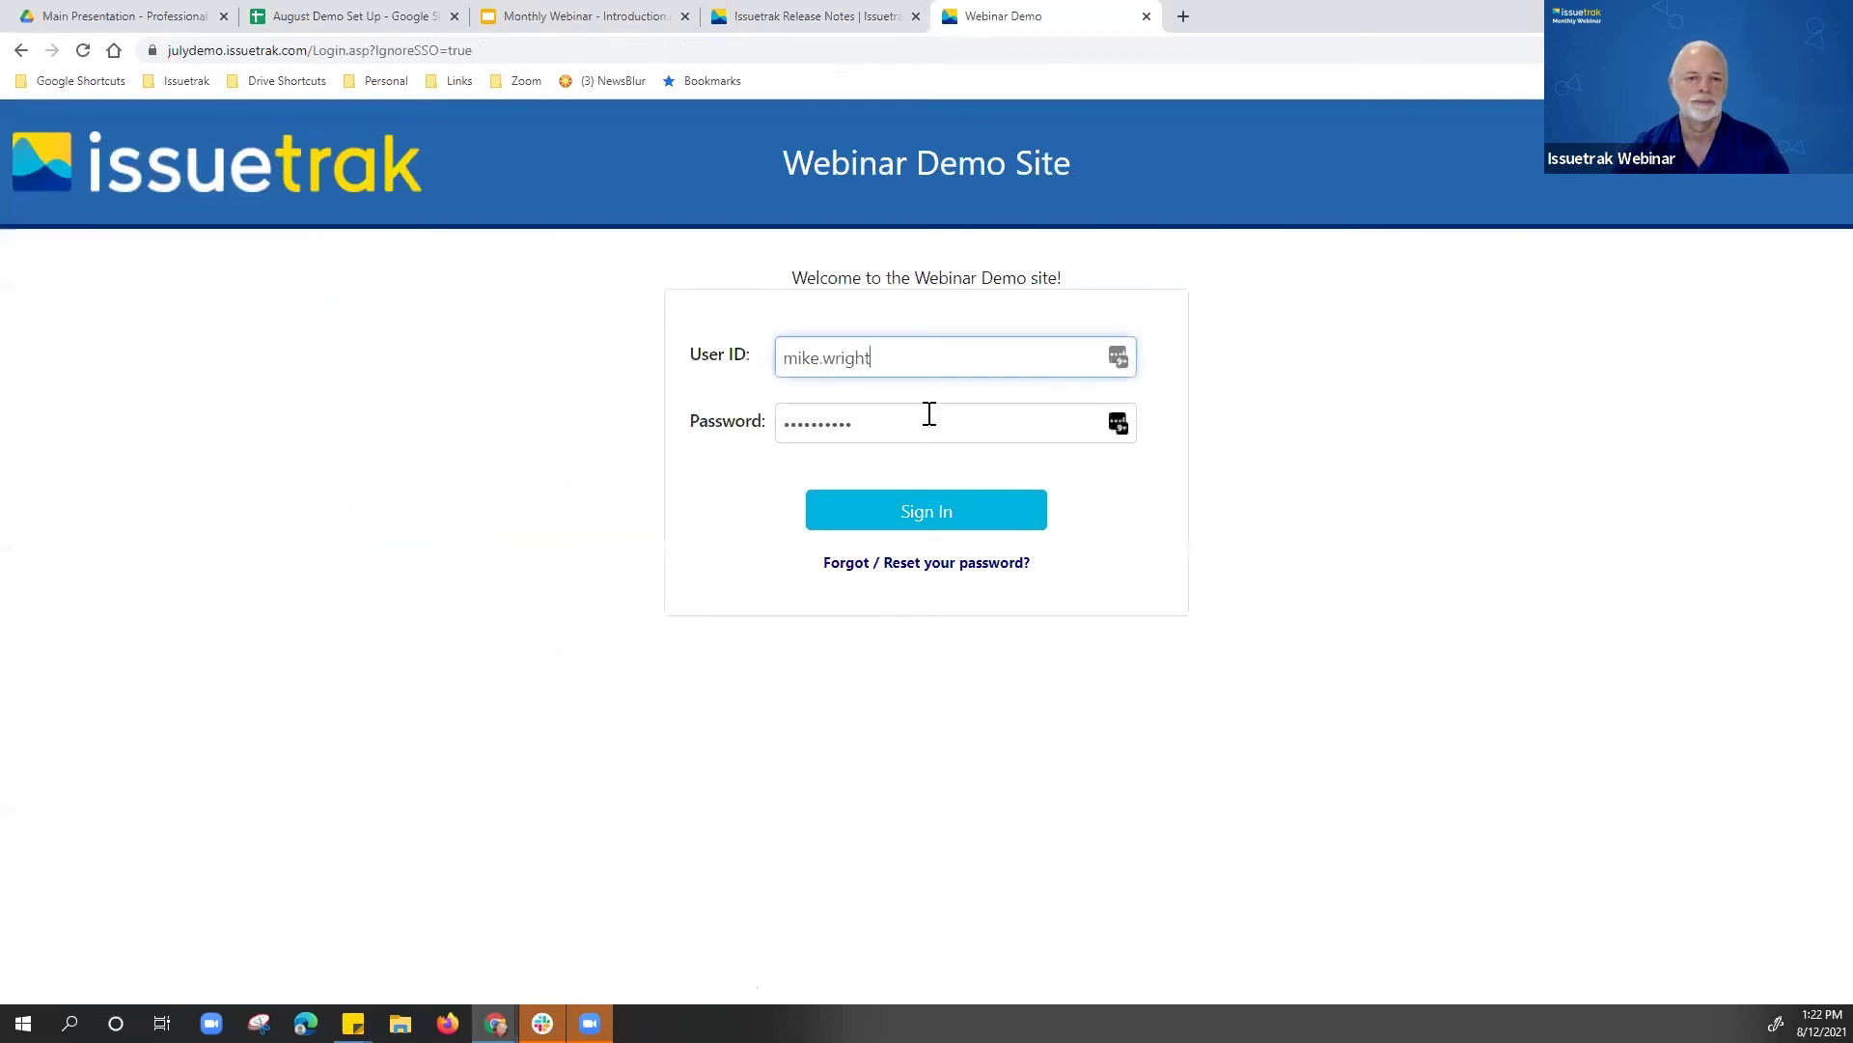
drag(918, 360, 713, 394)
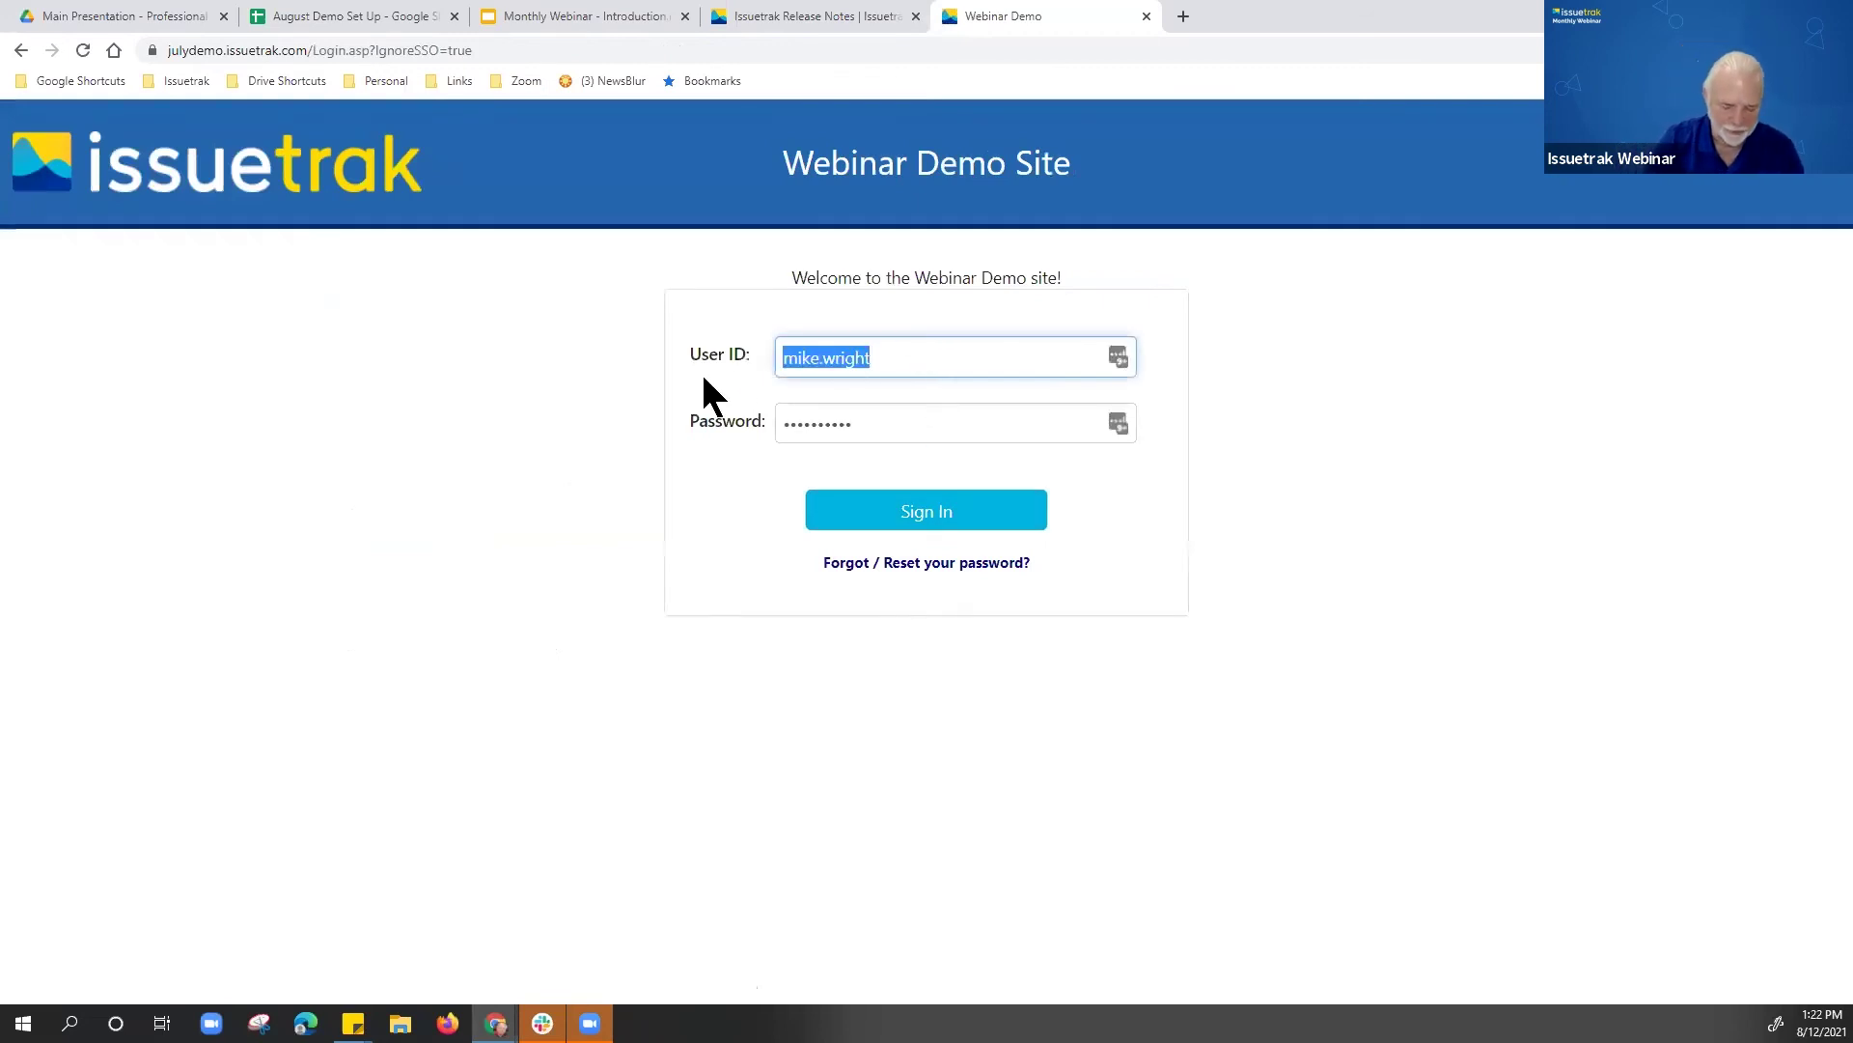
text(mike)
double_click(865, 425)
text(*********)
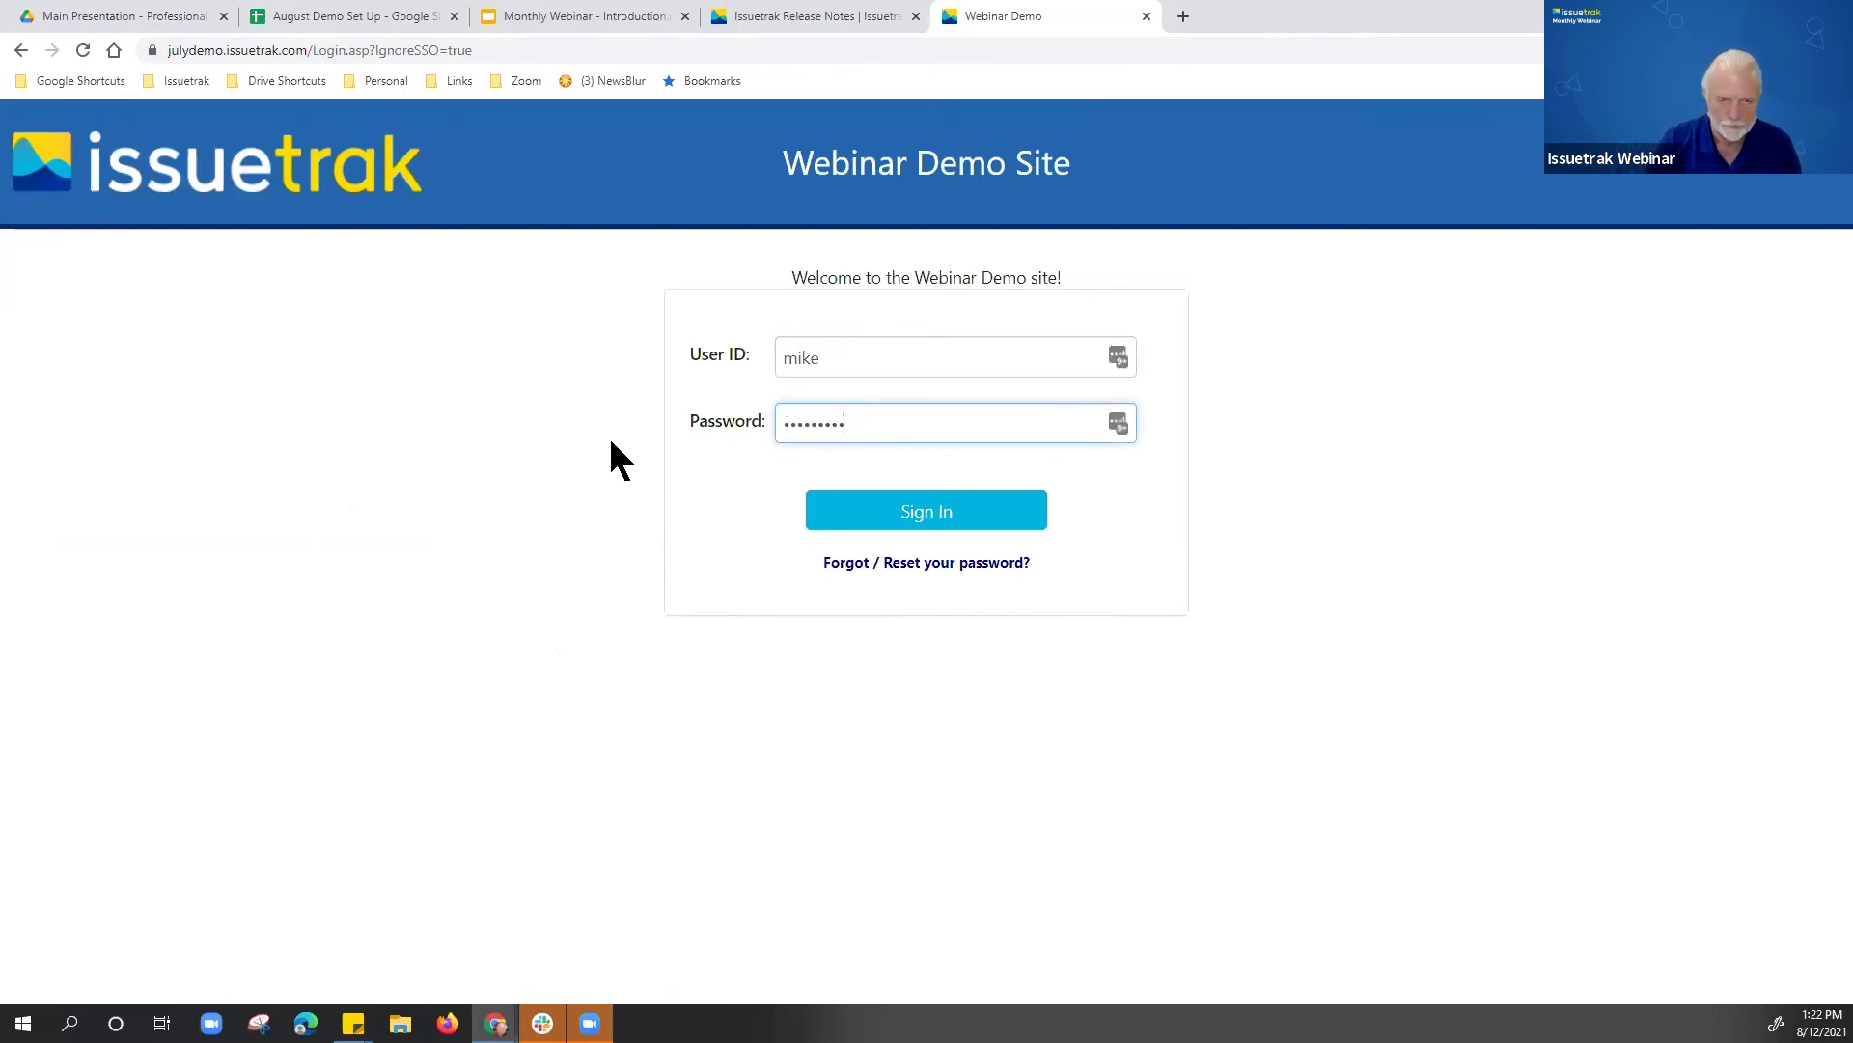
click(845, 503)
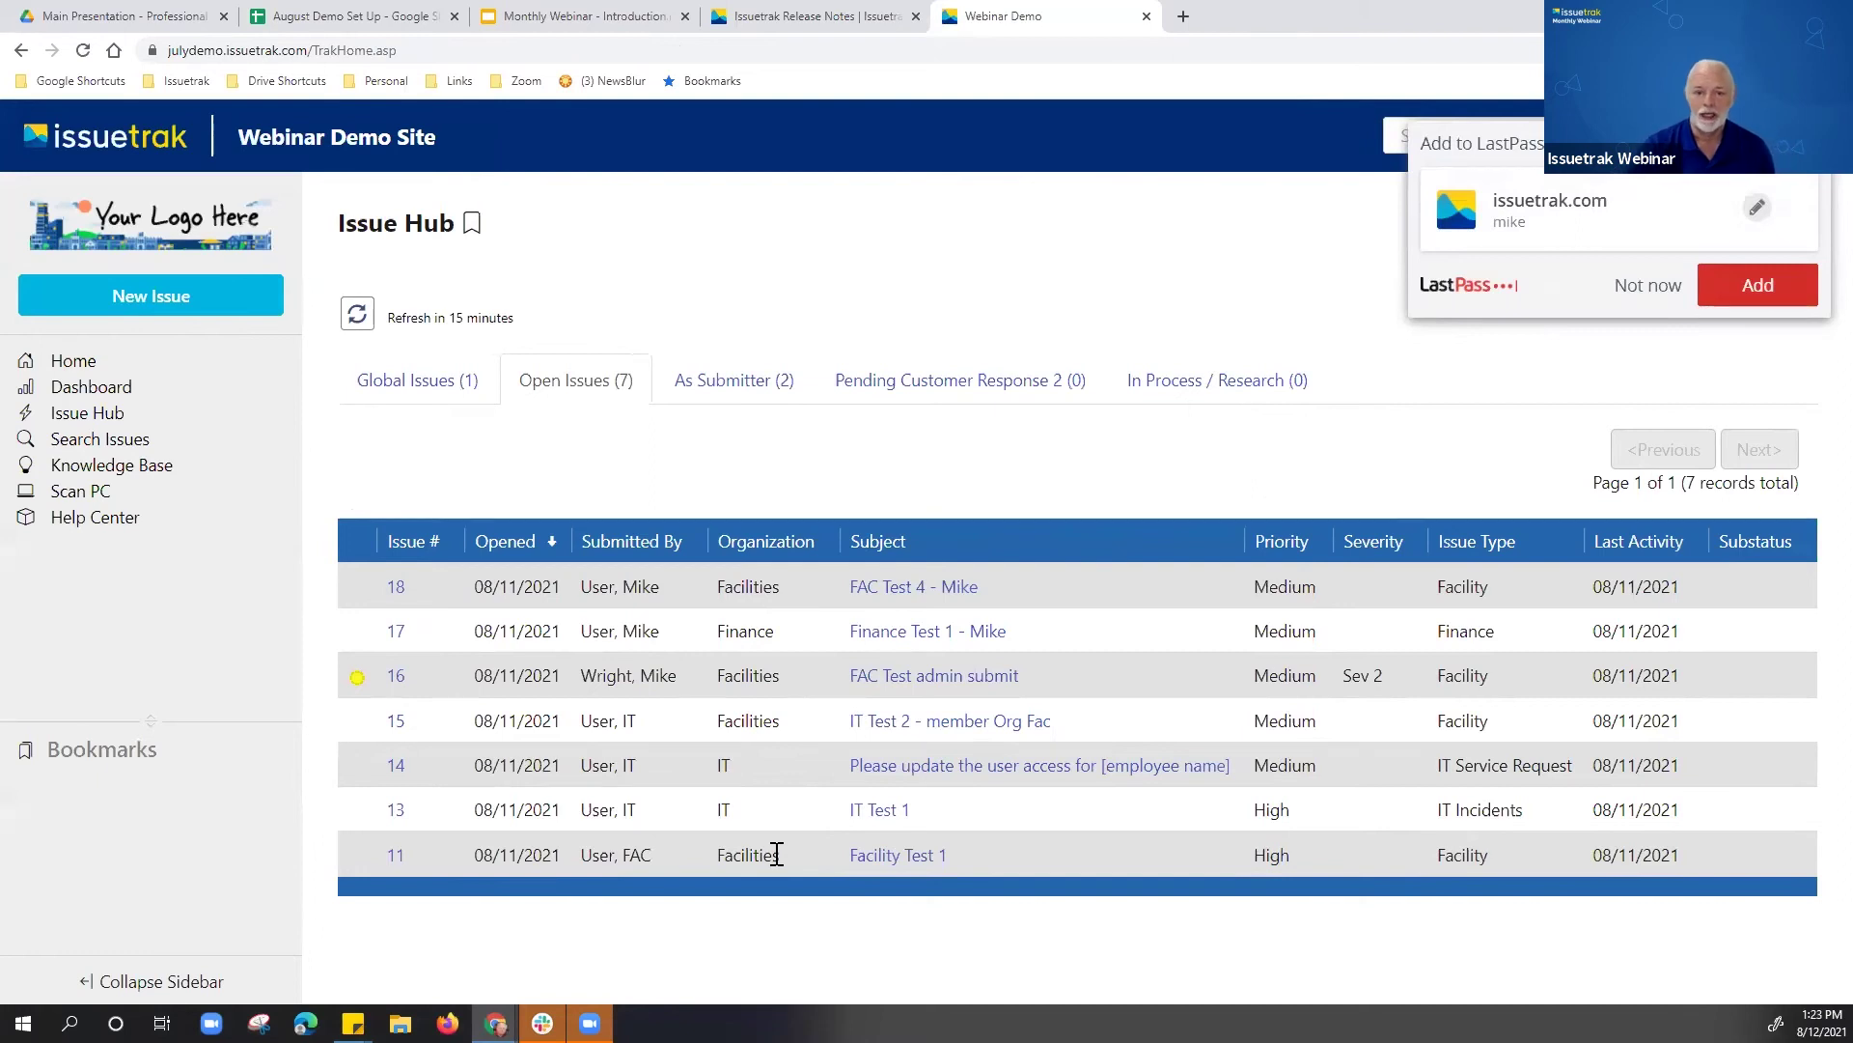
Step: Open Facilities issue #18 from the open issues list for editing, declining to store the end user's login
click(889, 587)
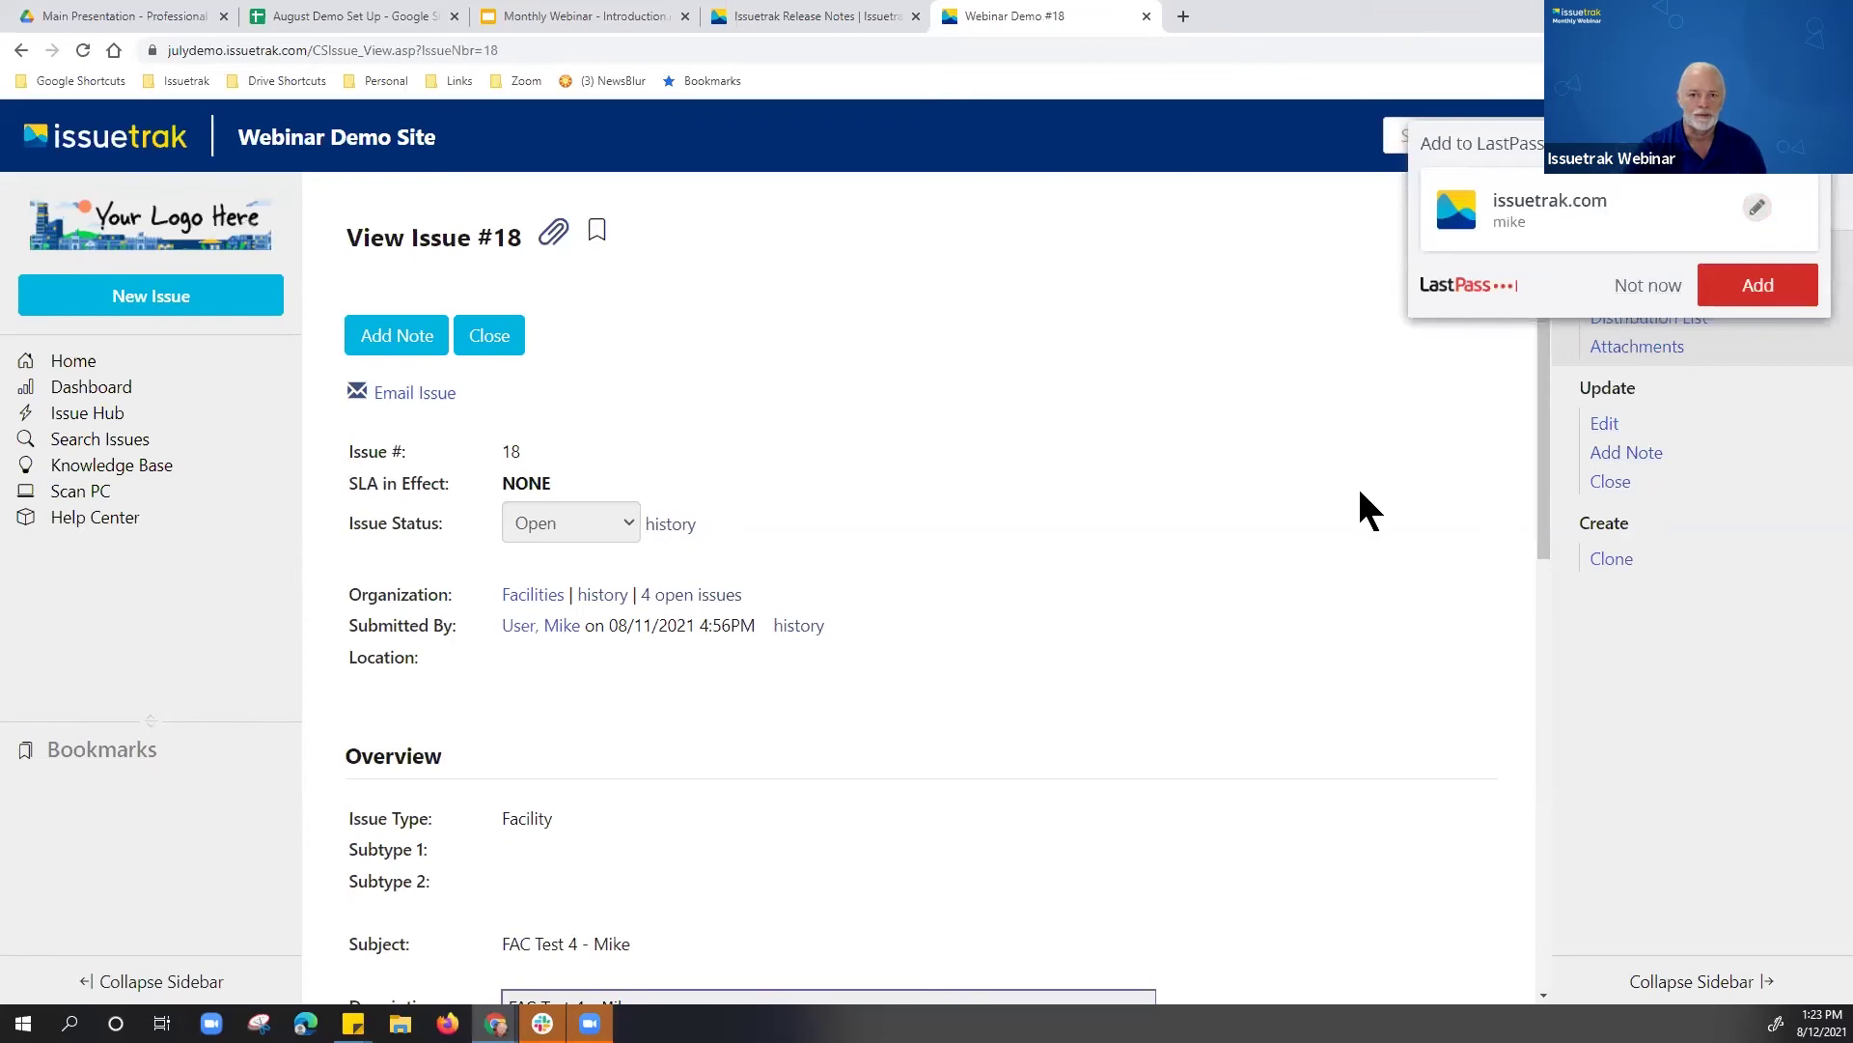
click(1644, 286)
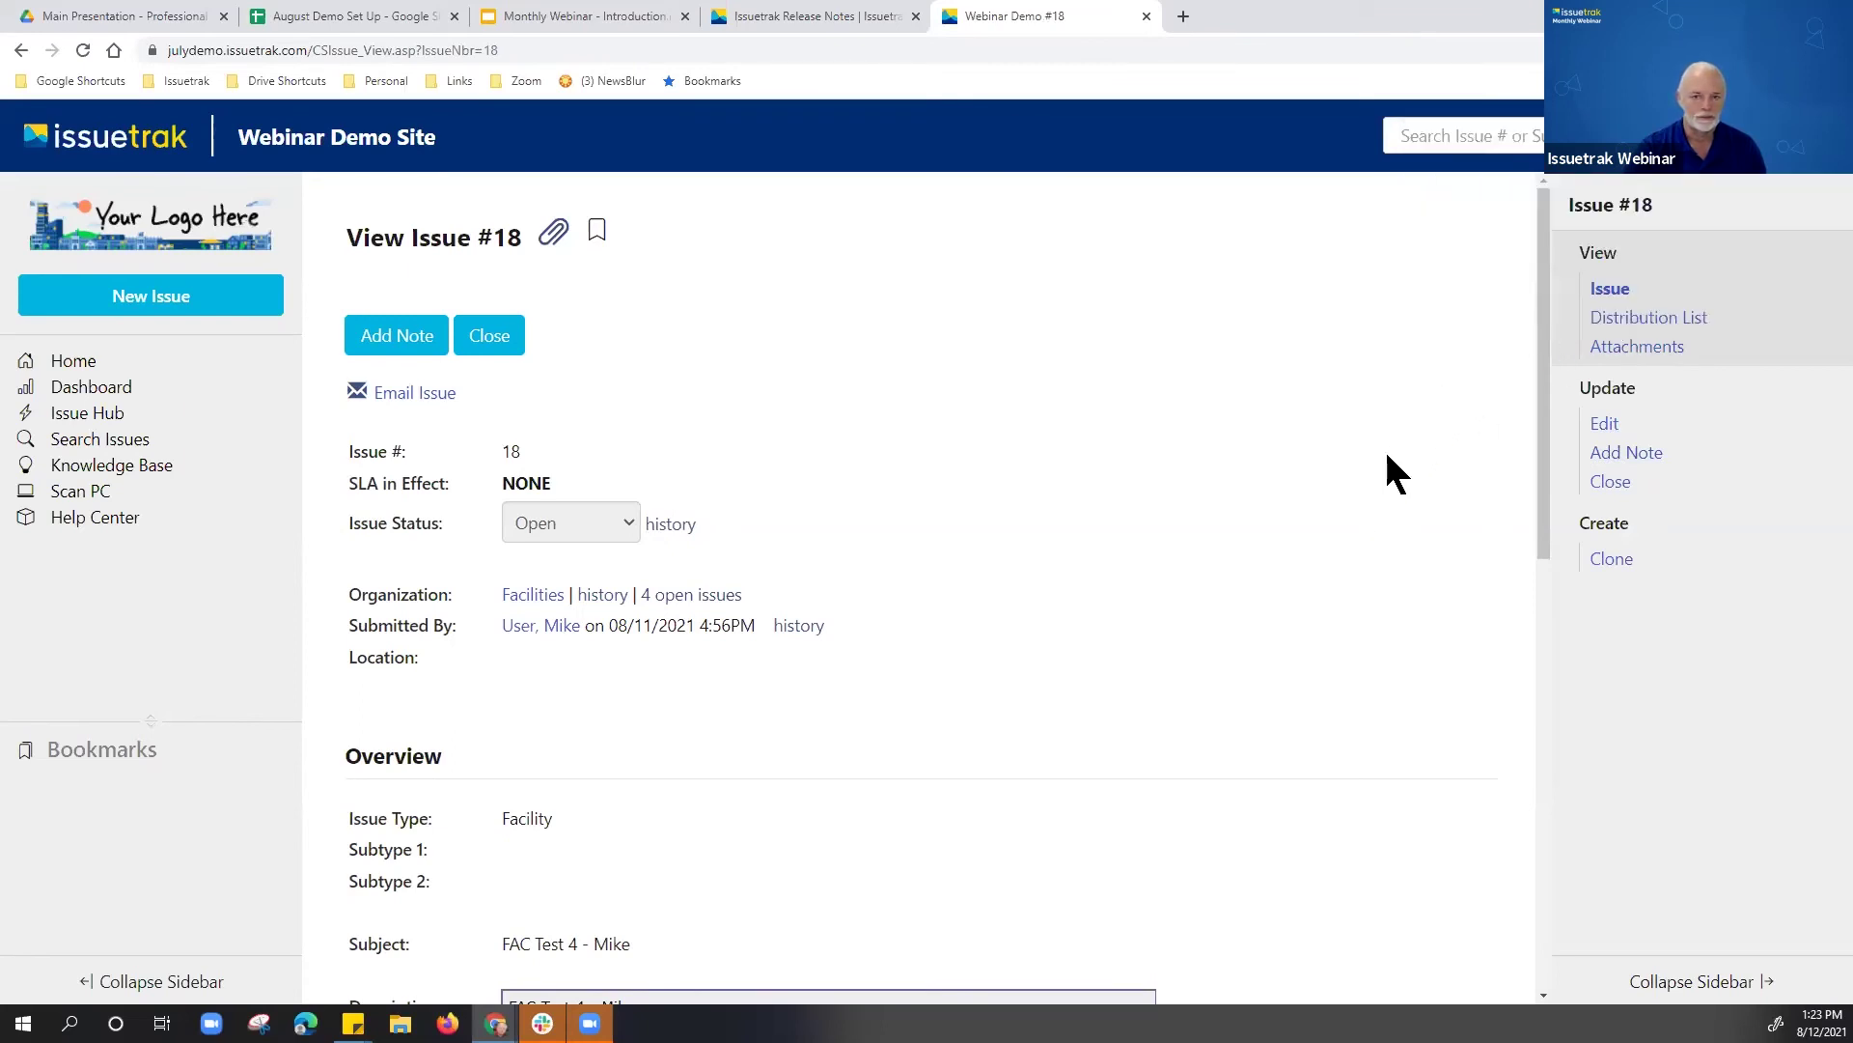
click(1604, 429)
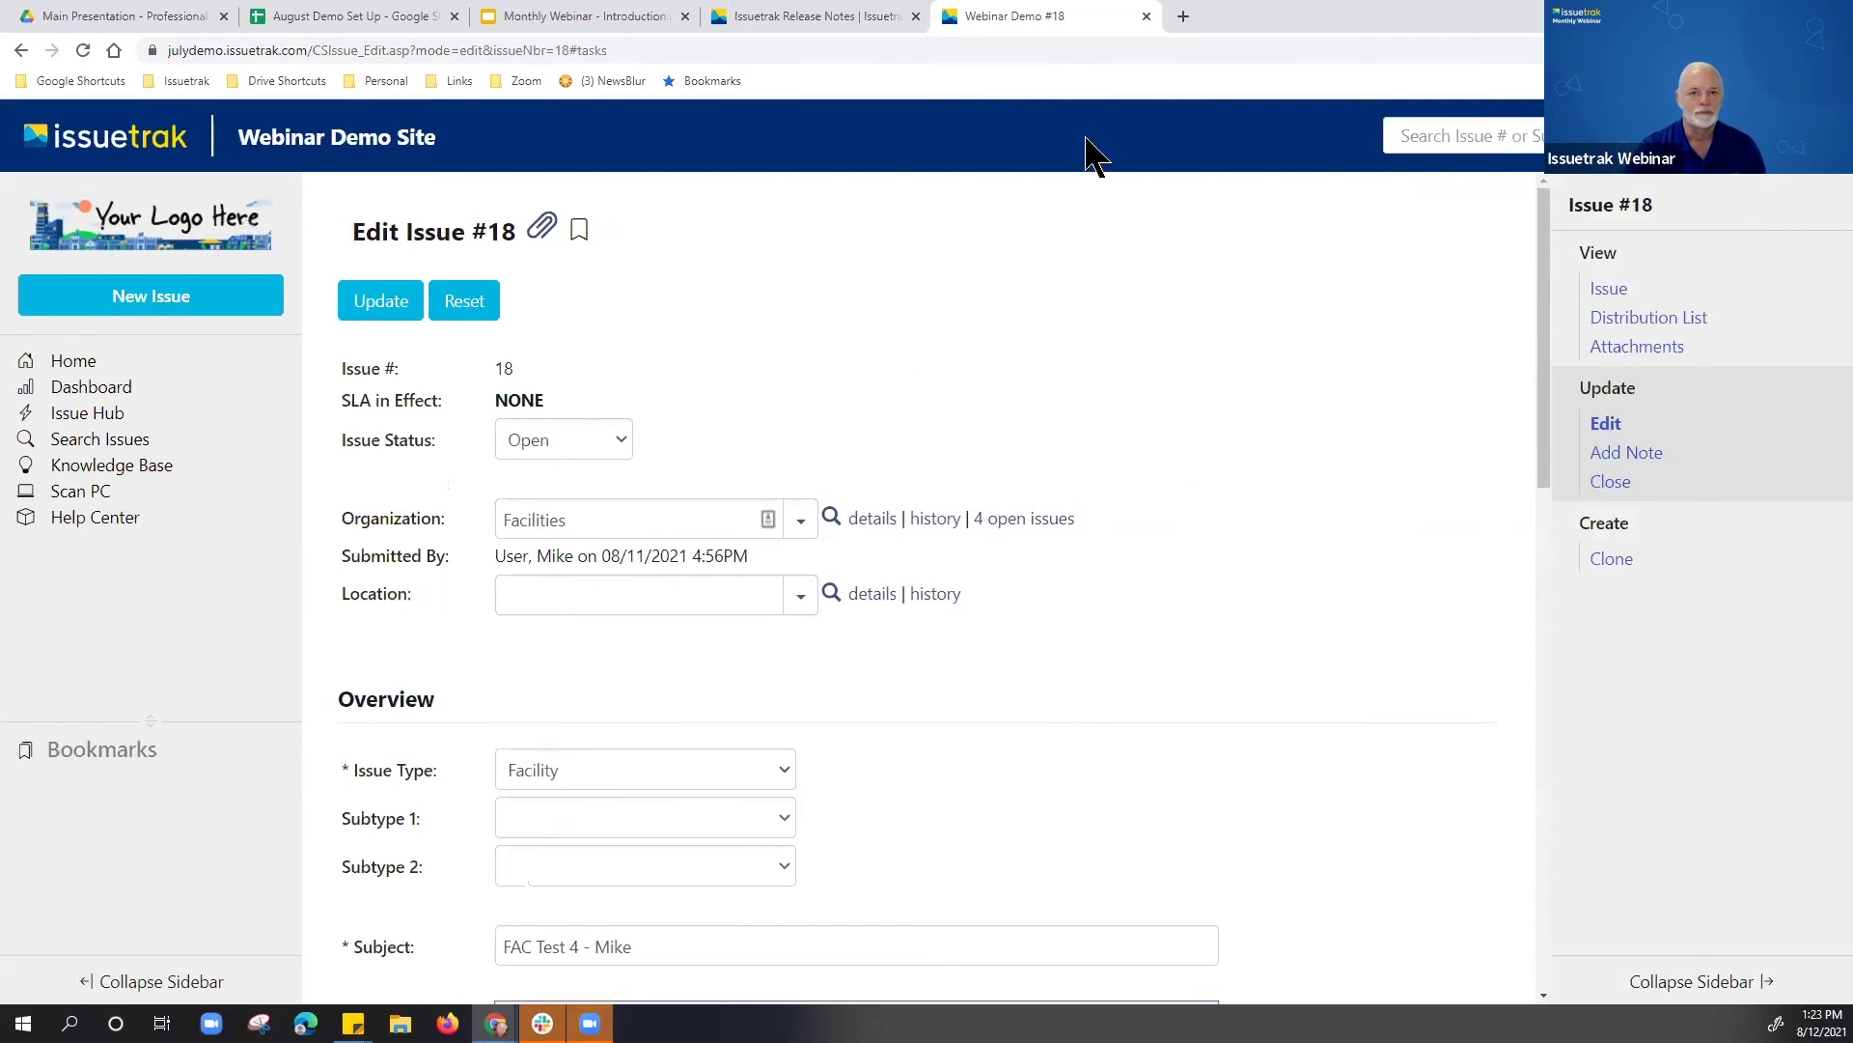
Step: Close the demo site and review the summary of organization membership changes in the Issuetrak 14.2 release notes
click(1146, 16)
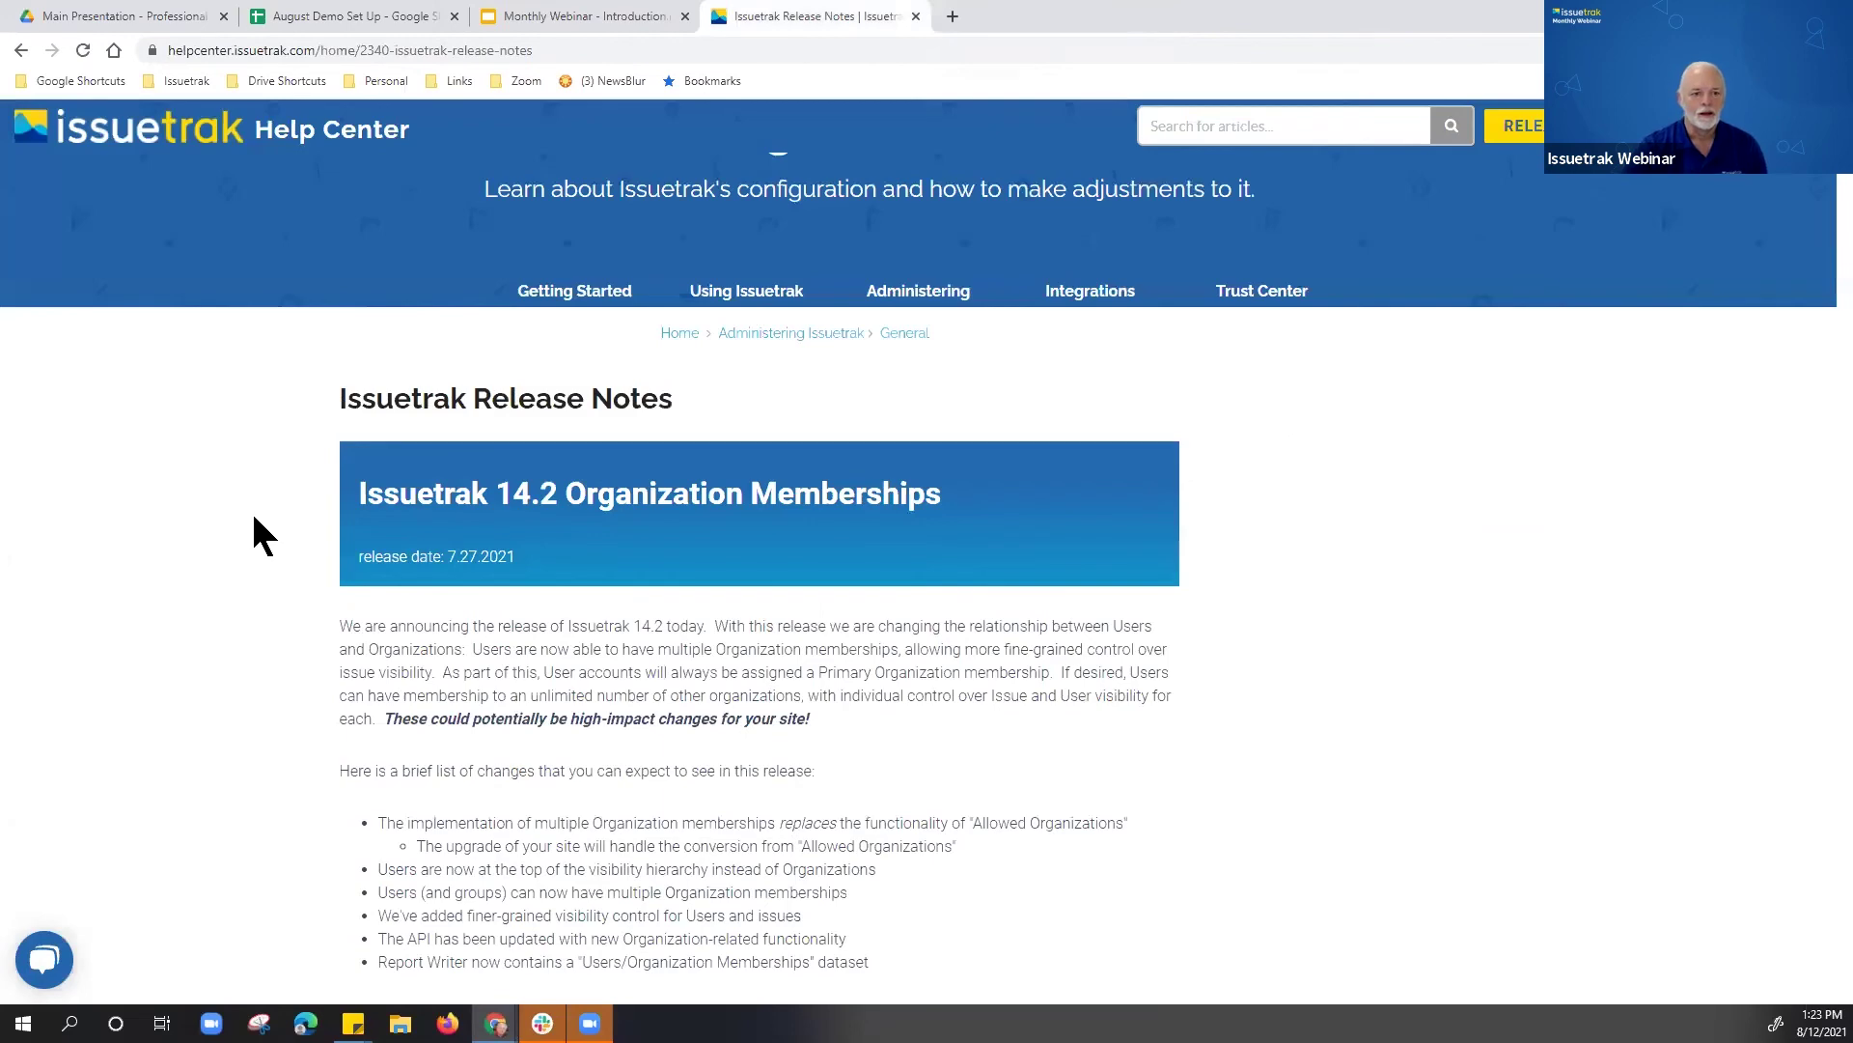
scroll(256, 530, down, 5)
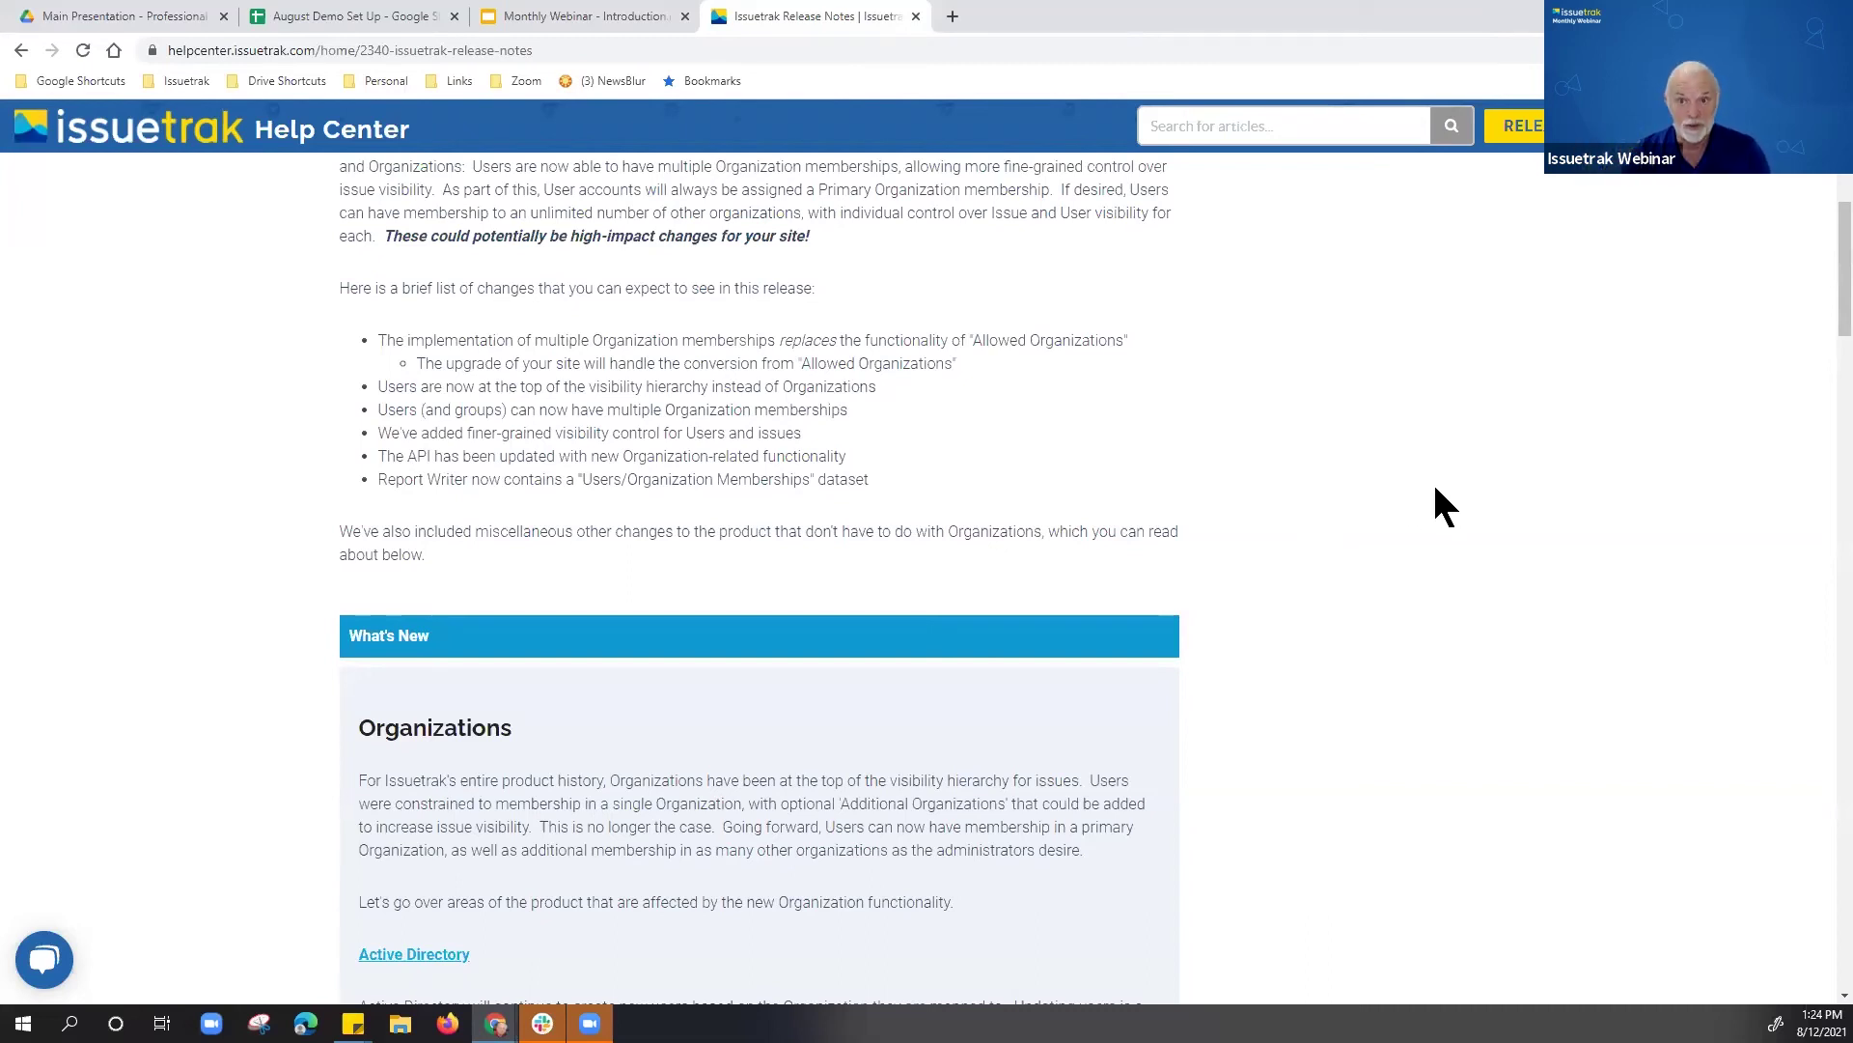
key(shift+F10)
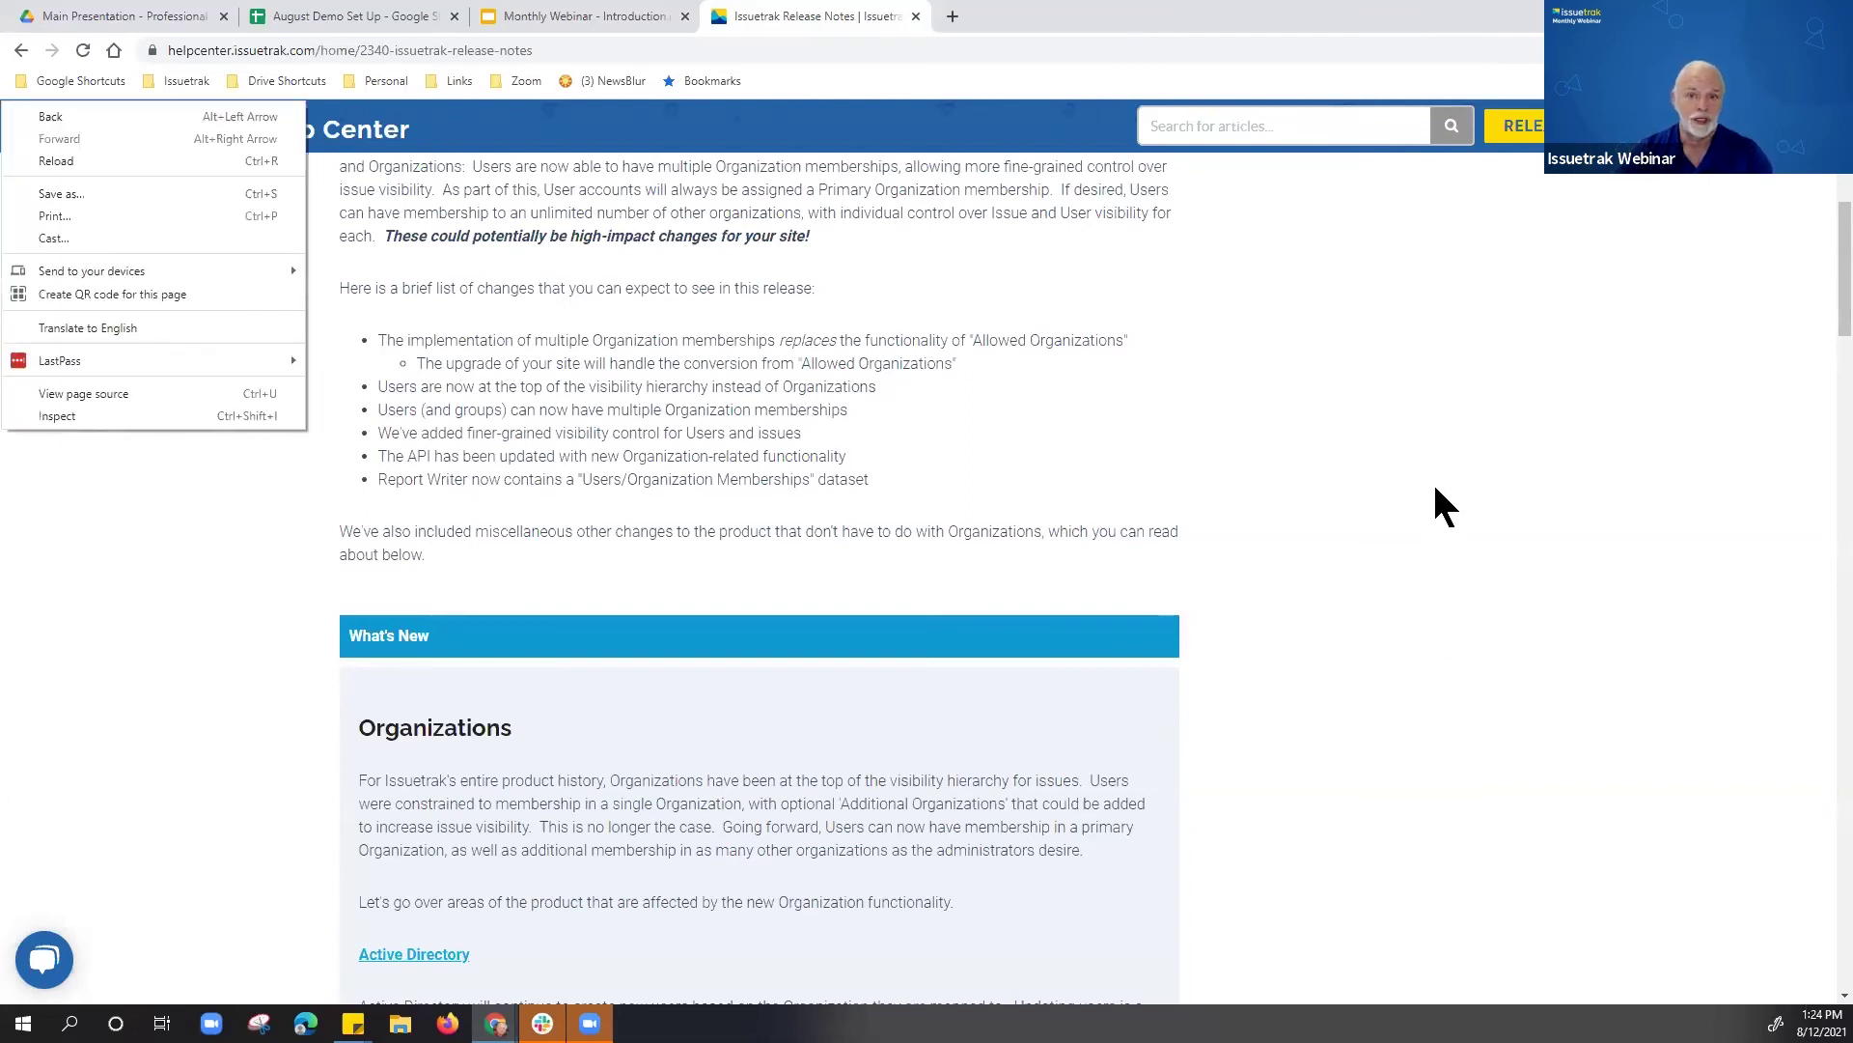
click(109, 676)
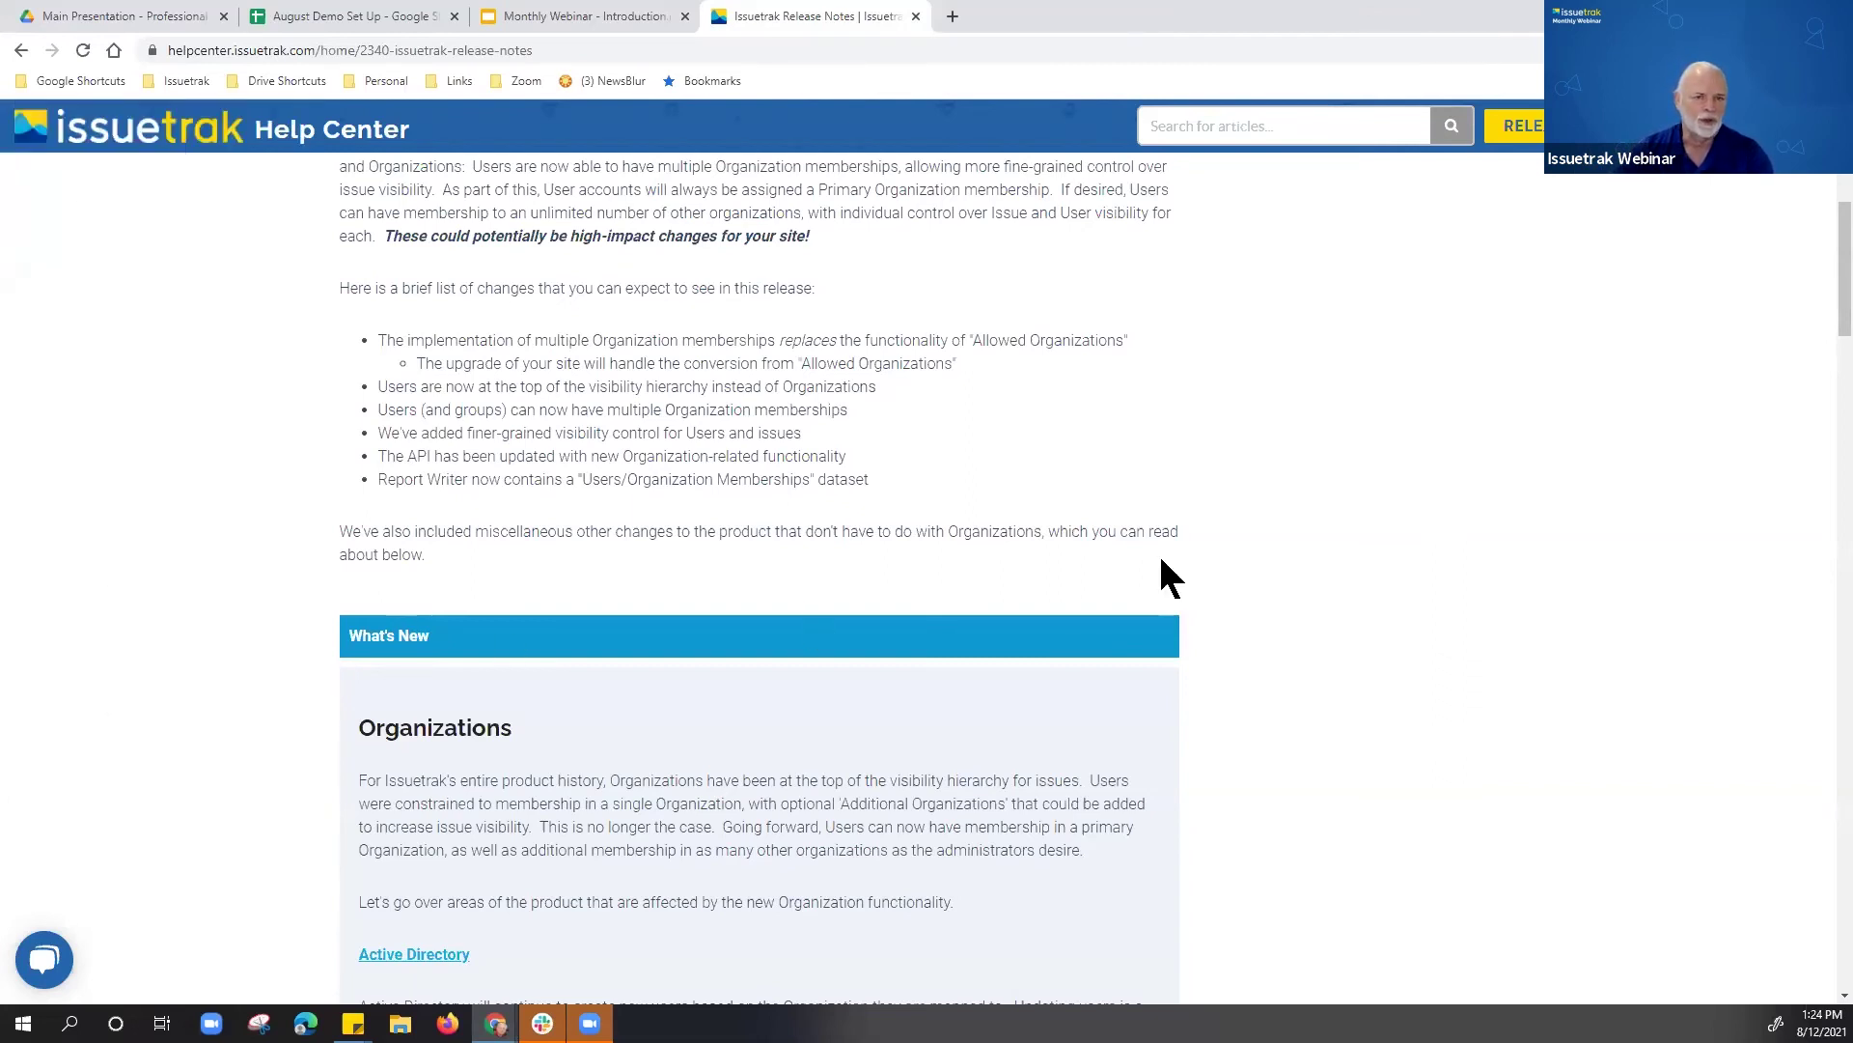